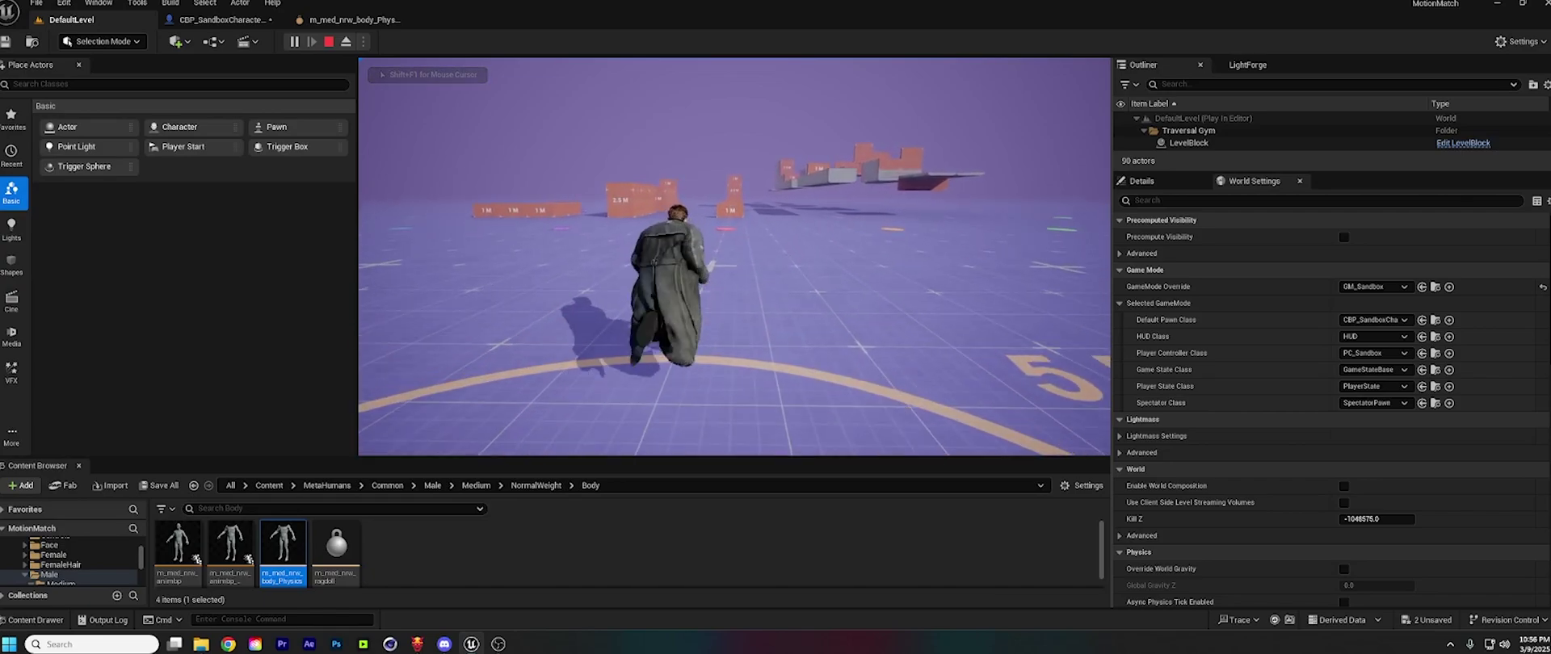
Run the coated character forward toward the orange obstacle blocks in the play session
key(w)
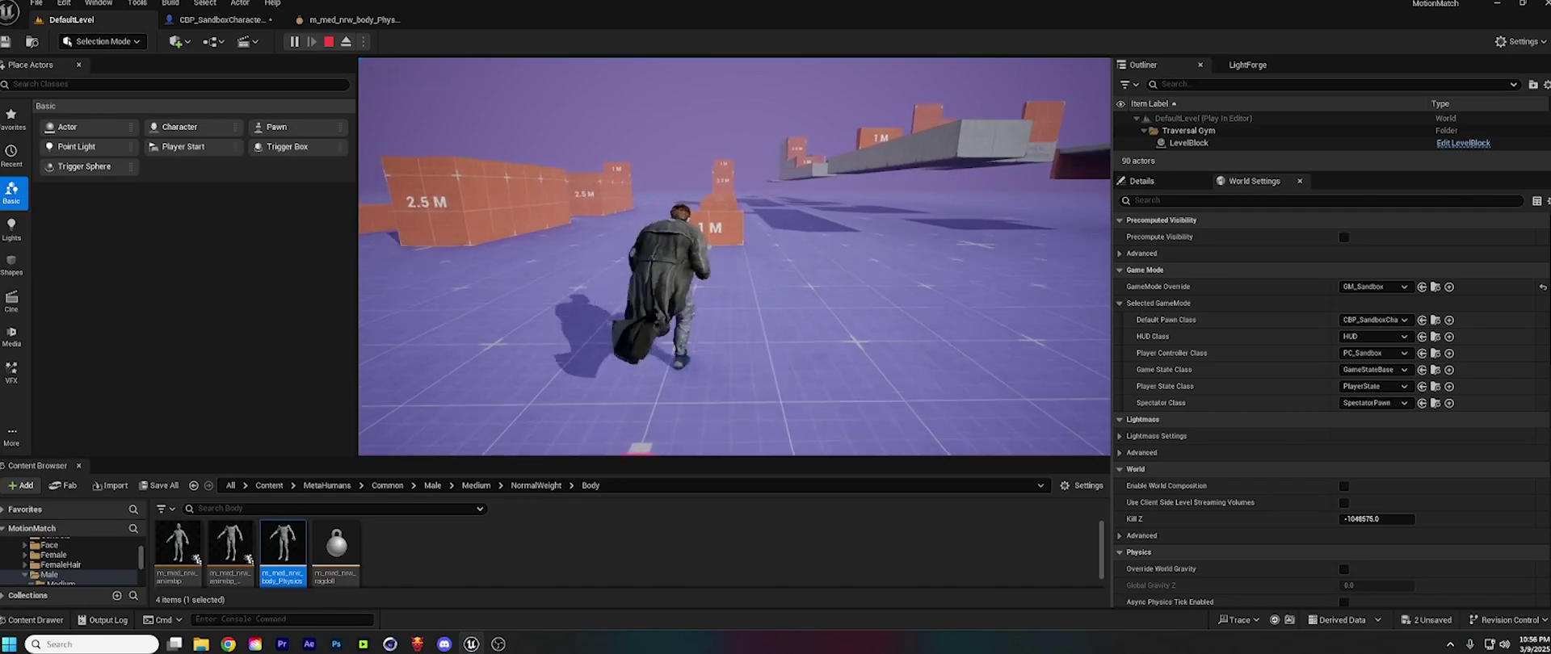
key(w)
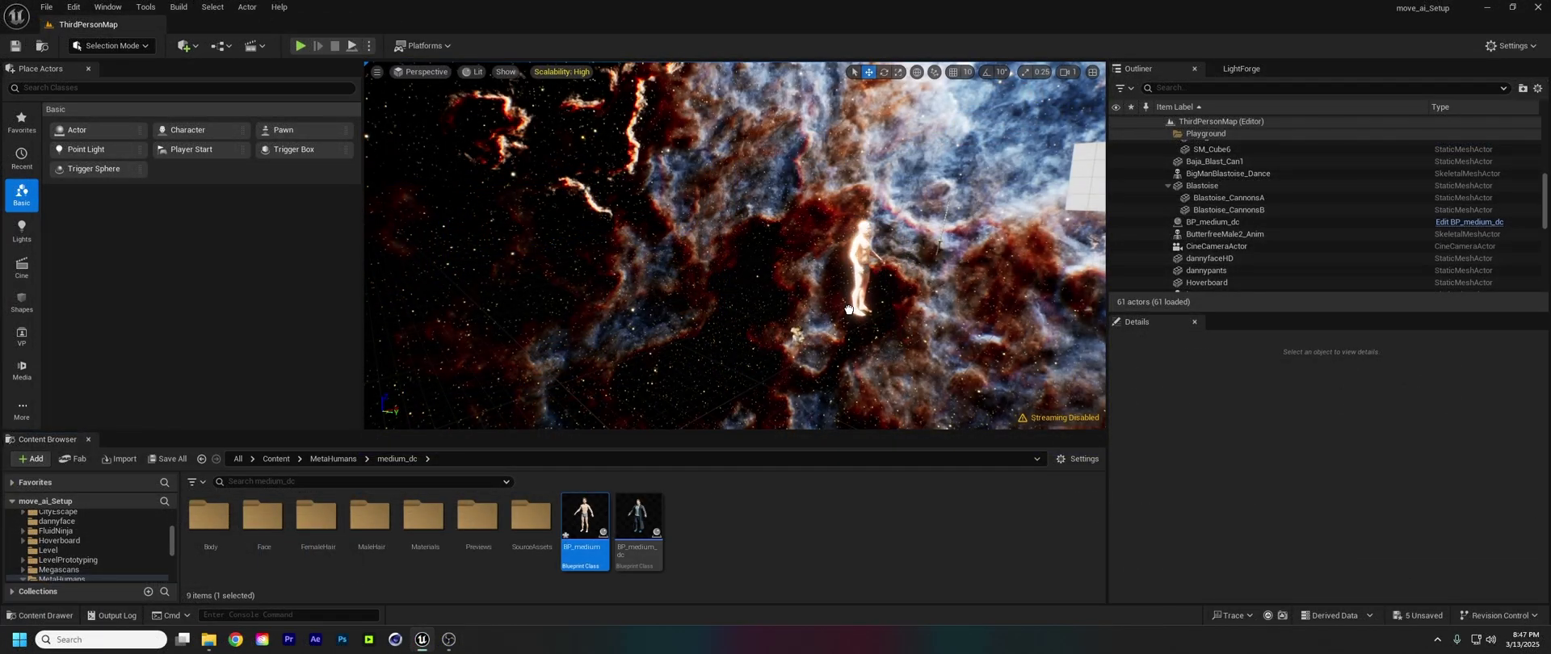
Place the BP_medium MetaHuman blueprint in the level and reset its location to the origin
drag(848, 308, 828, 310)
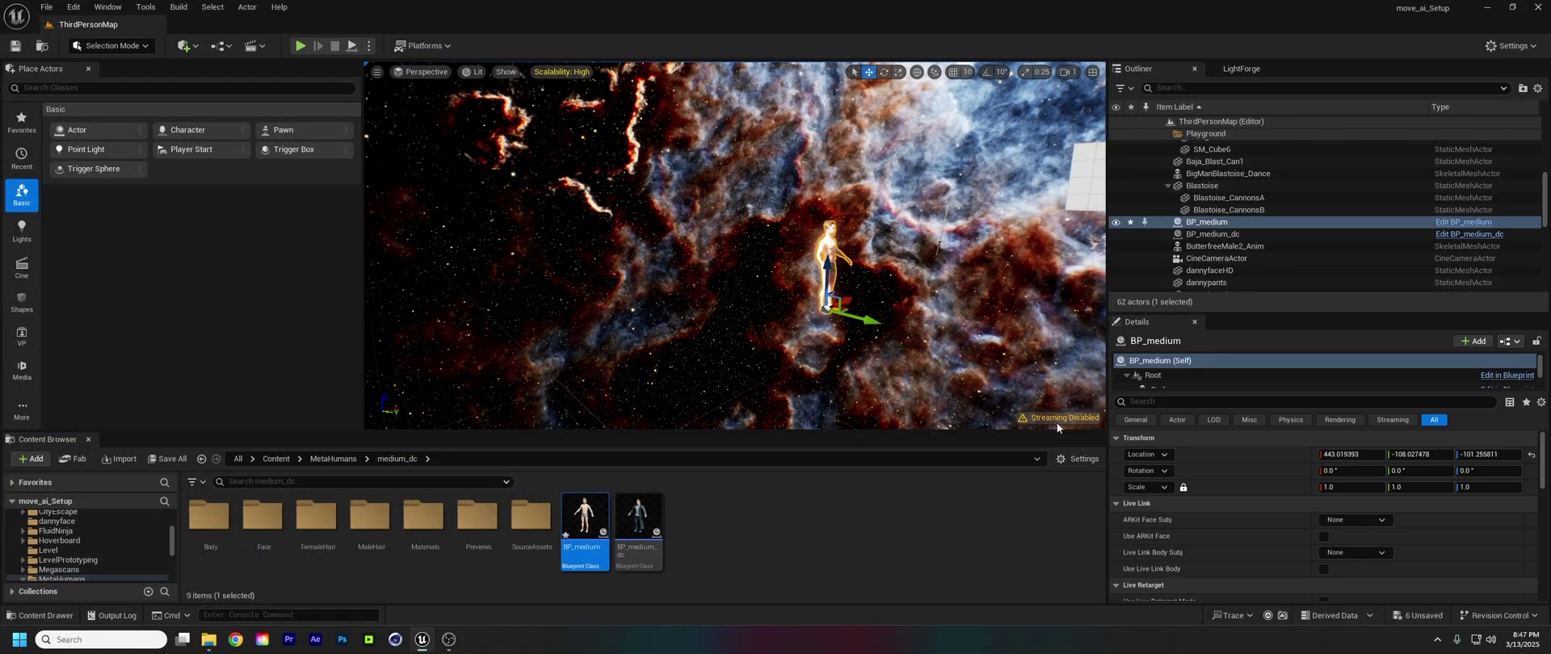
click(1532, 456)
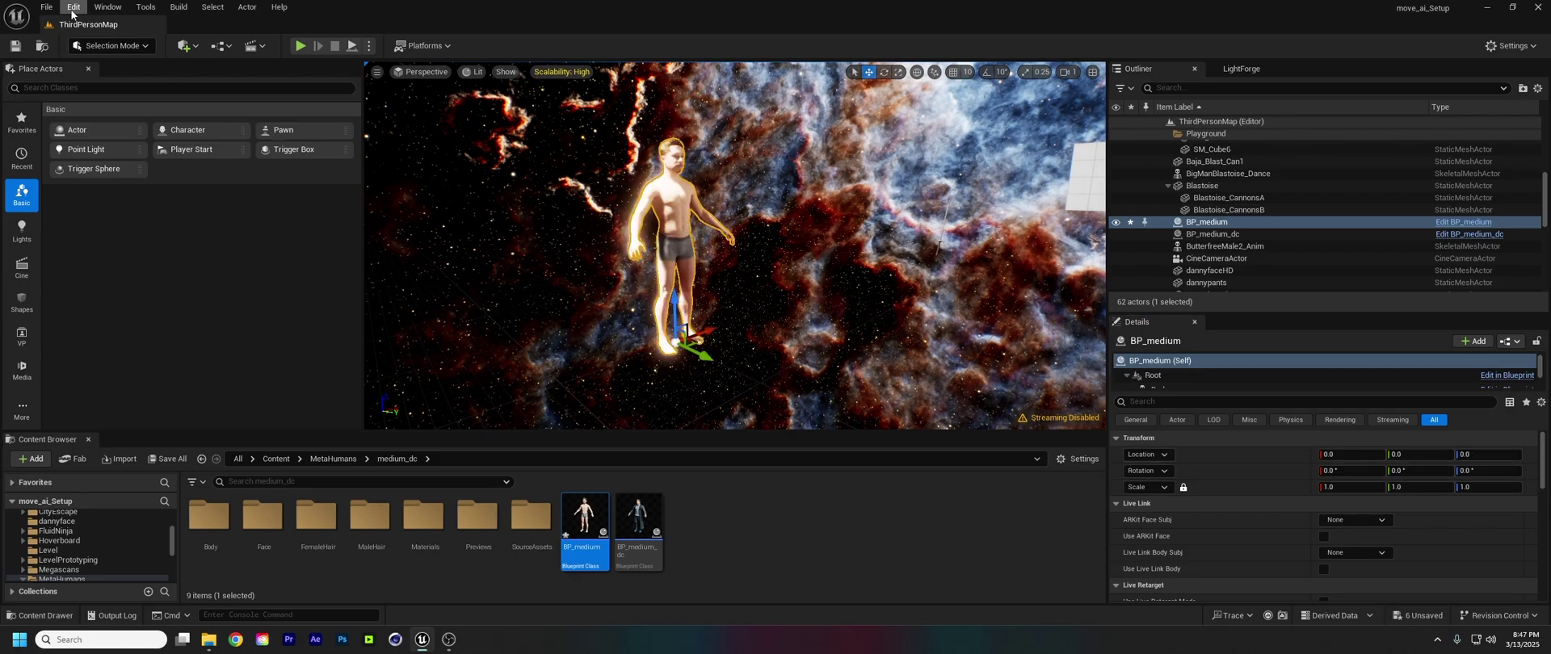
Export the selected BP_medium actor as an FBX named meta_t to Downloads/metatailor_human, keeping the default export options
click(46, 7)
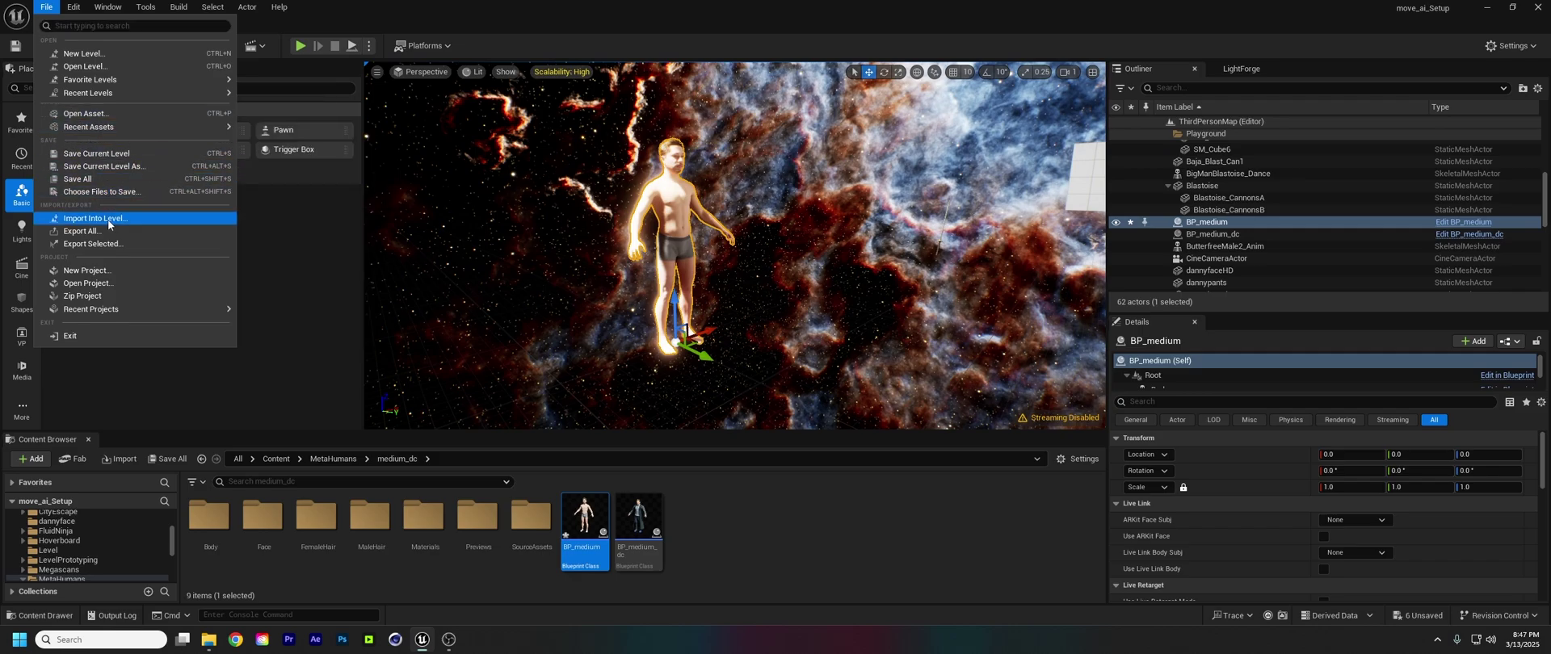
click(113, 243)
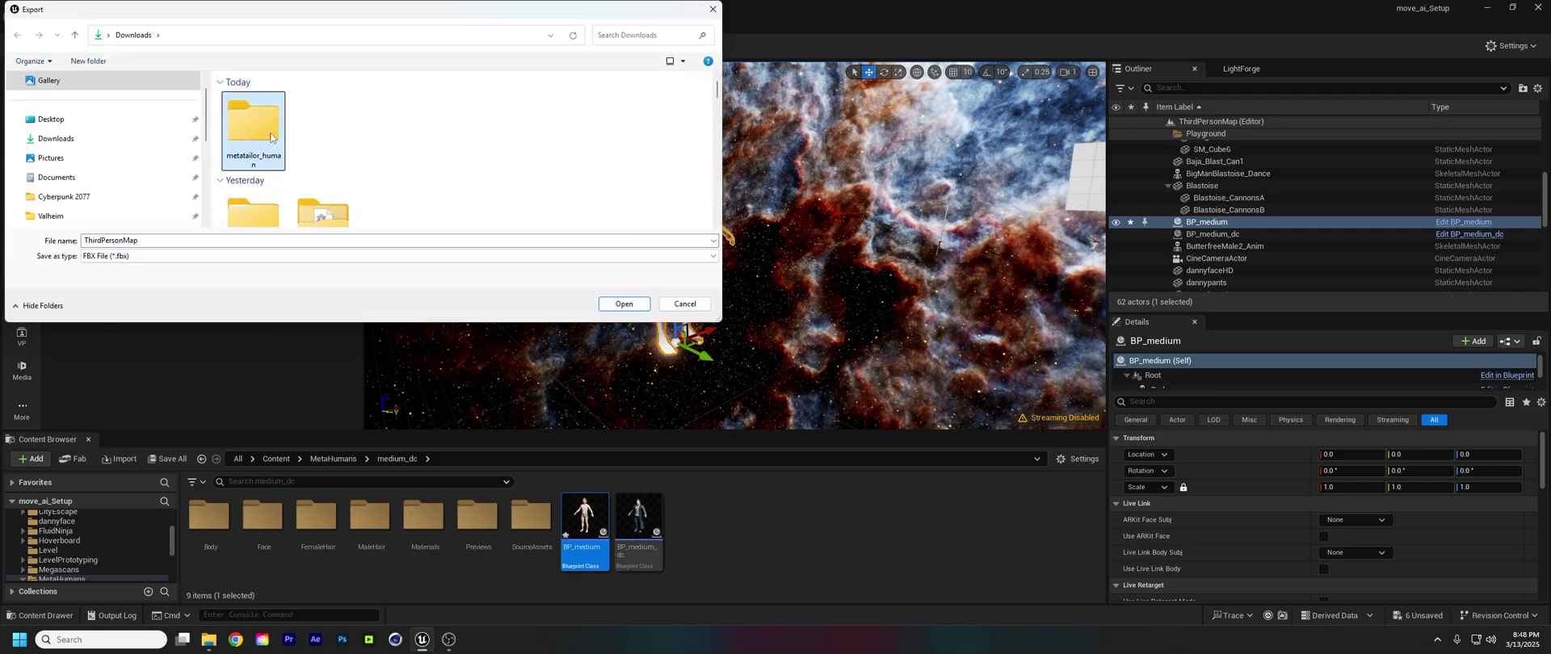
double_click(271, 137)
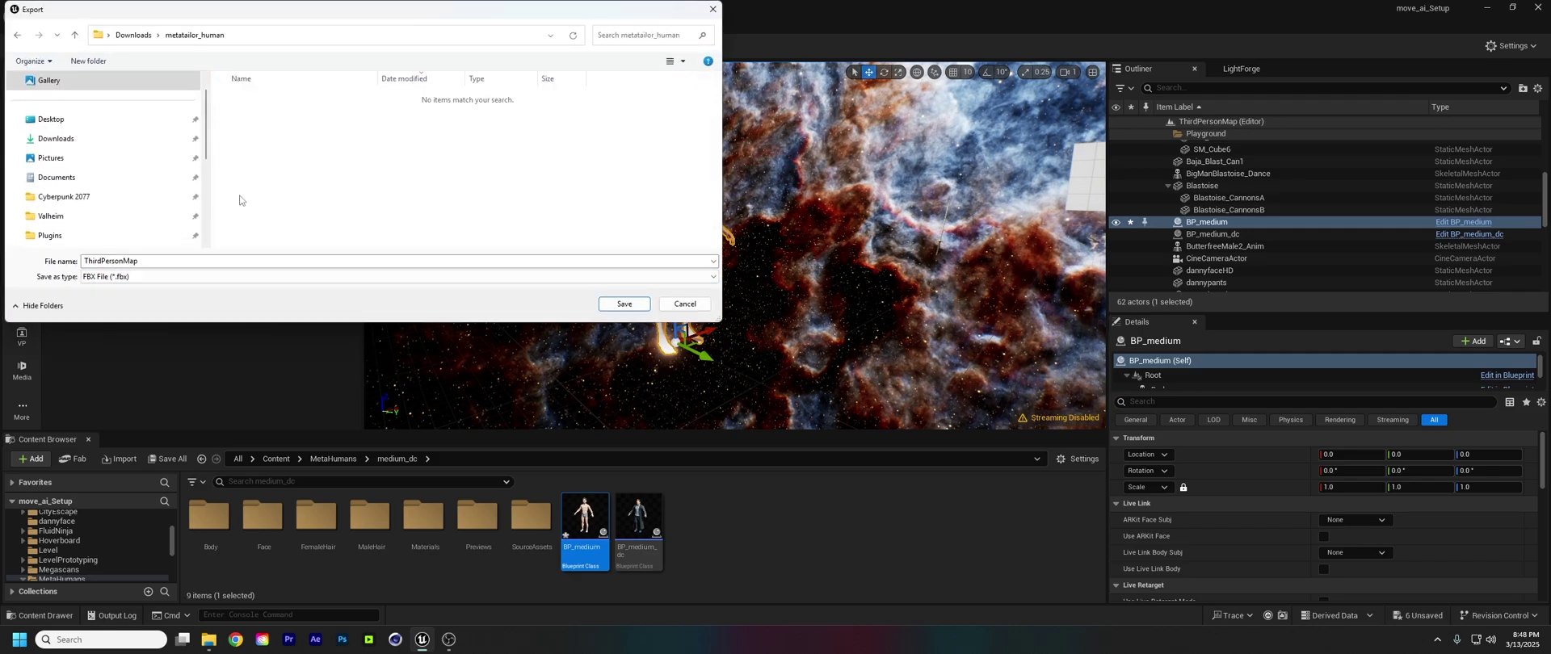
double_click(201, 260)
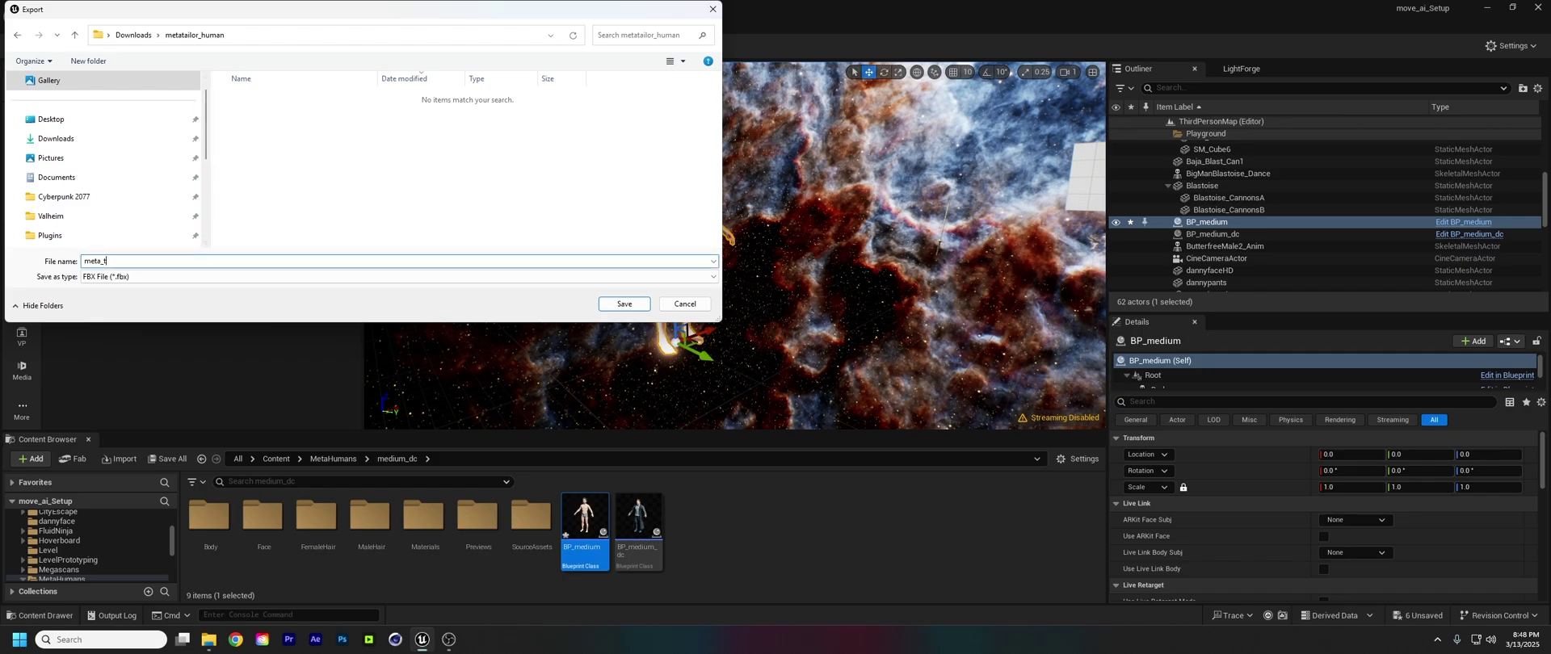
key(Return)
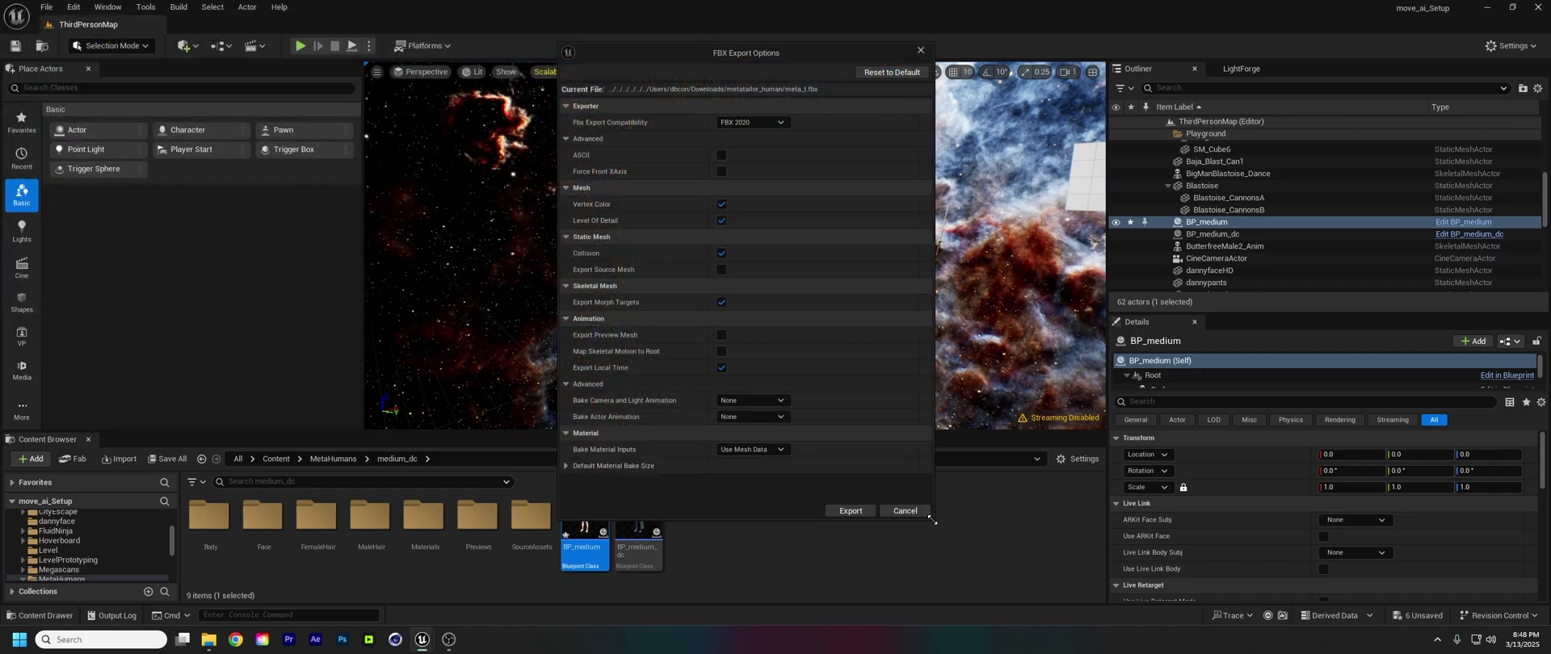
drag(931, 520, 932, 501)
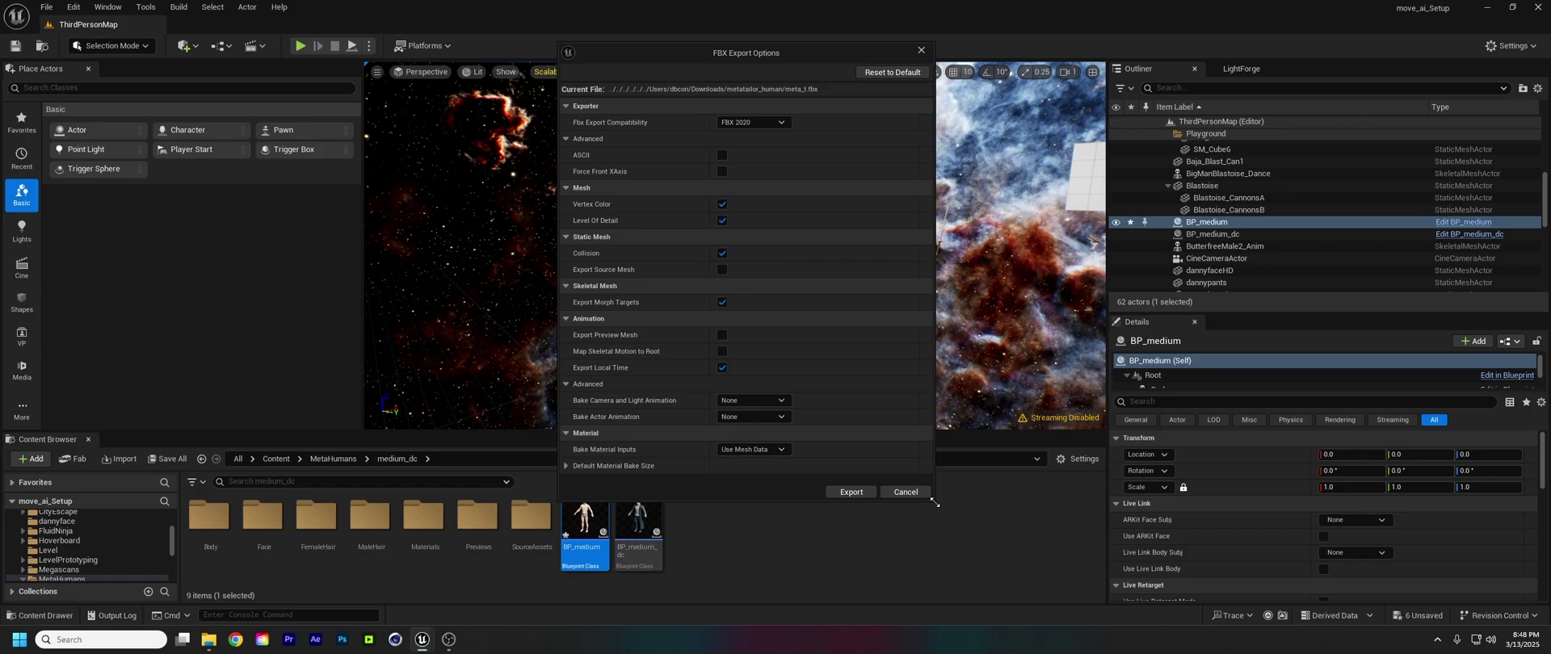
click(850, 492)
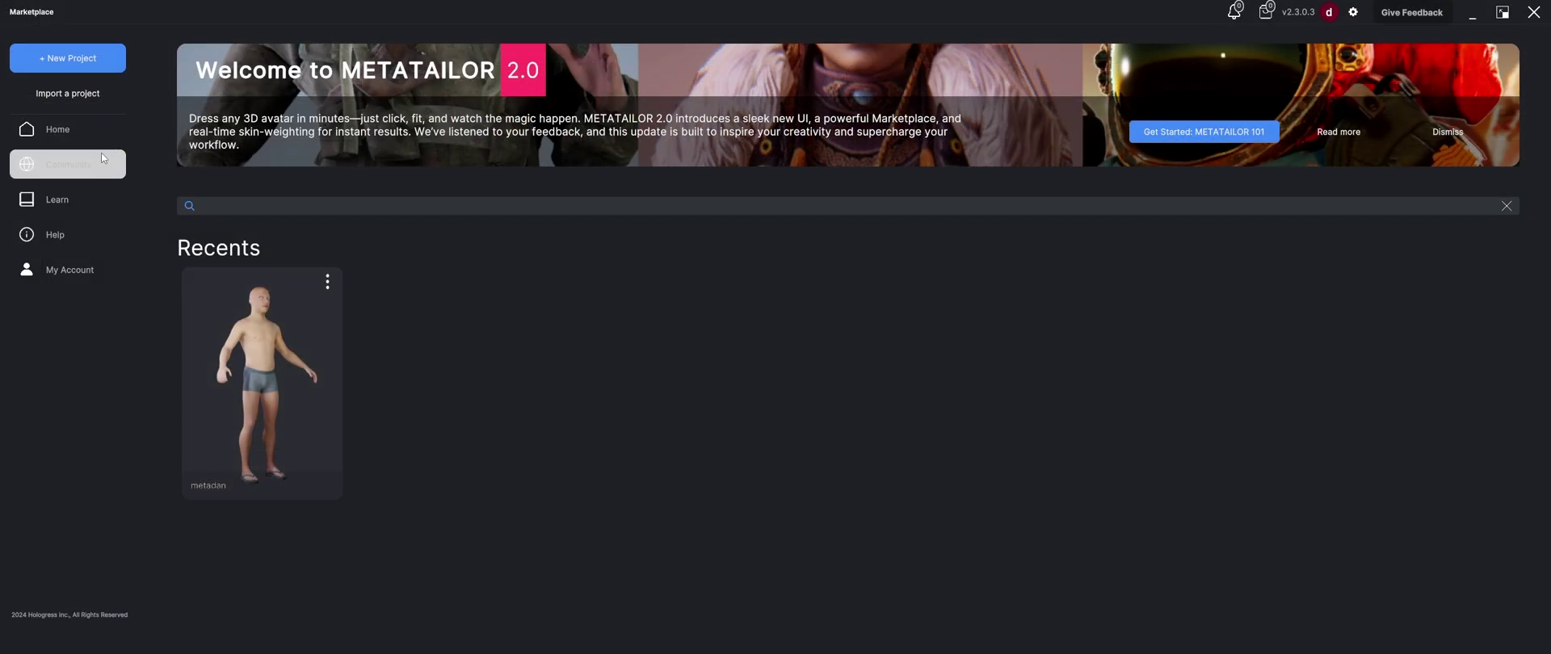
Switch to METATAILOR and create a new project named metatailor_tutorial
click(86, 91)
text(metata)
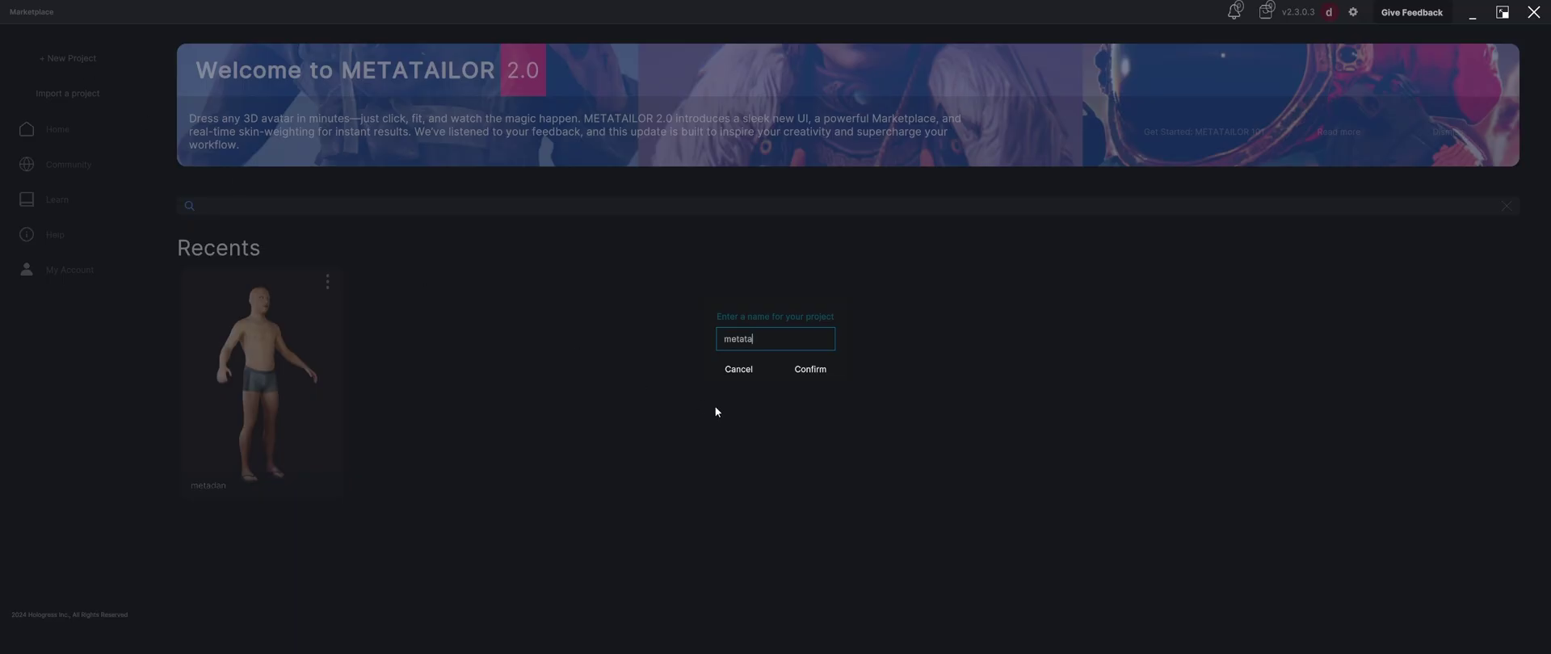
text(ilor_tutorial)
click(810, 369)
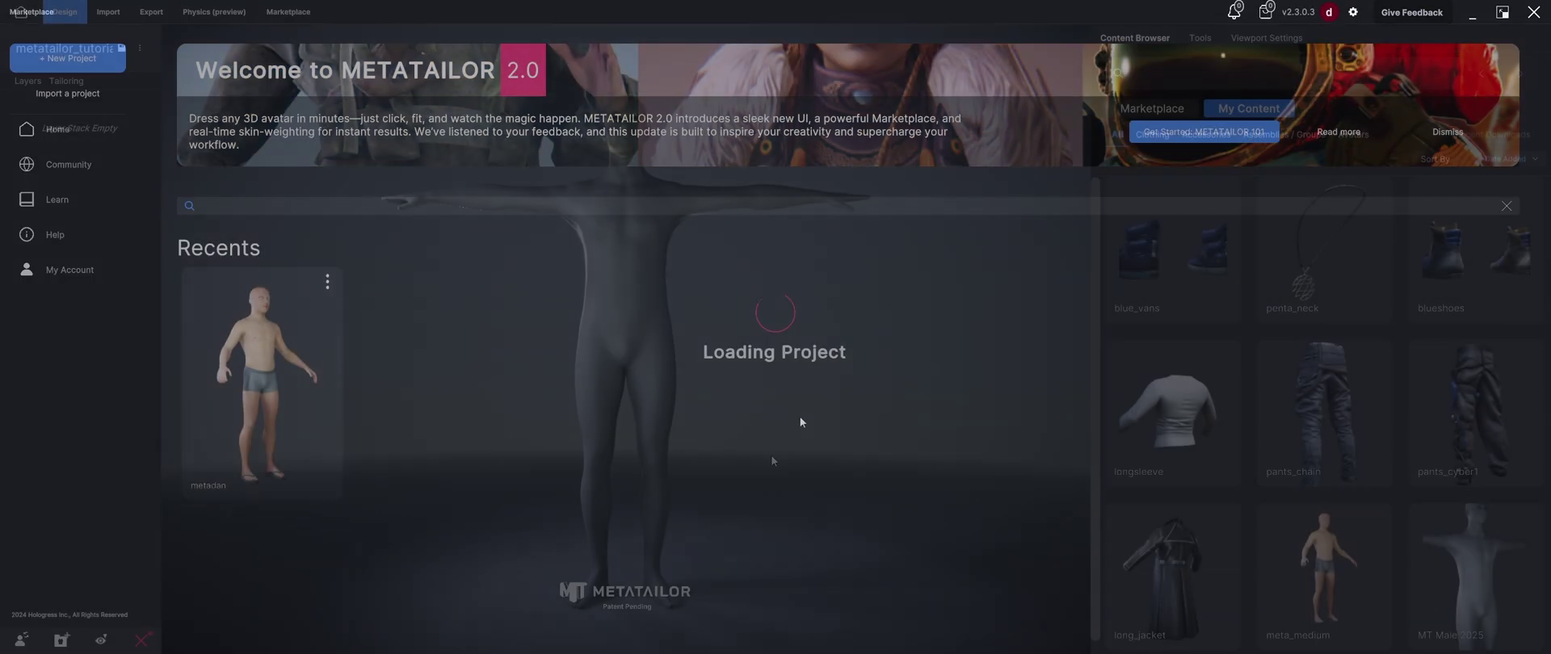
Import meta_t.fbx from the metatailor_human folder as an avatar
click(108, 14)
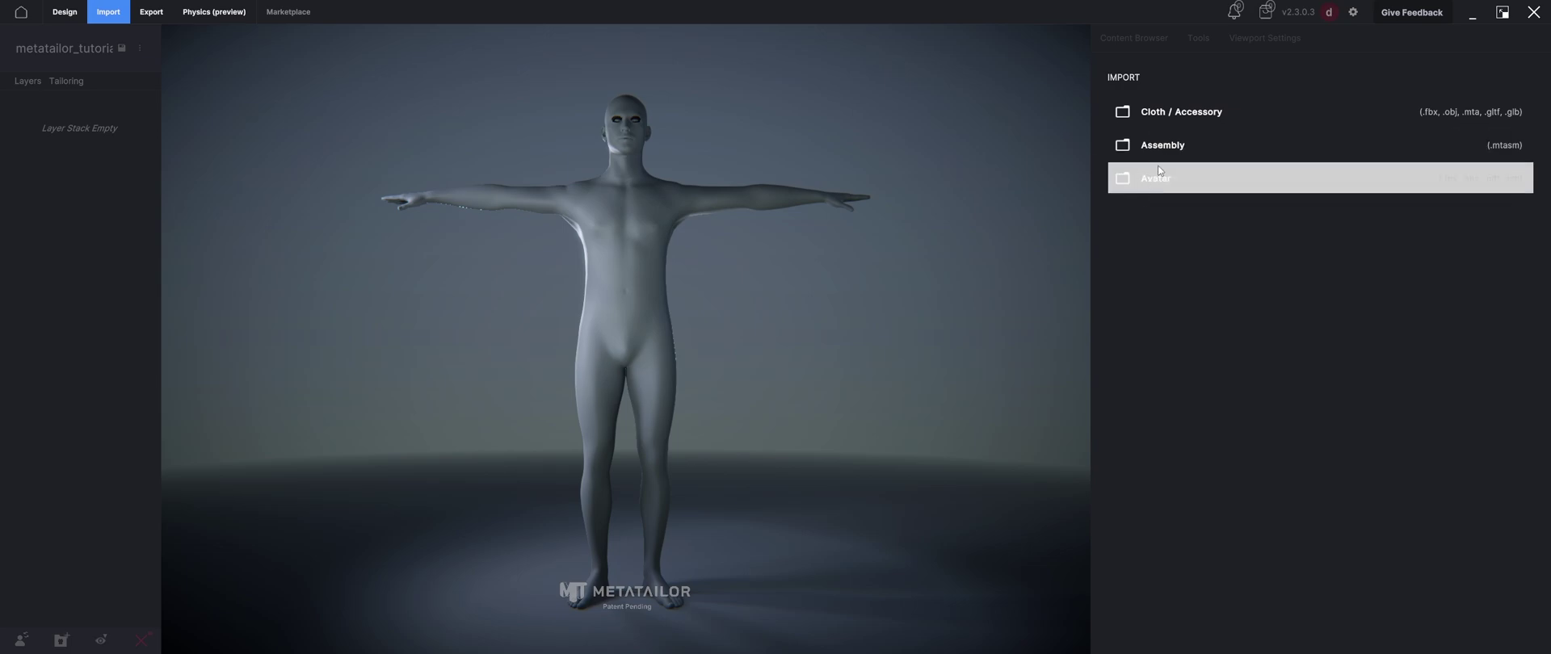
click(1162, 172)
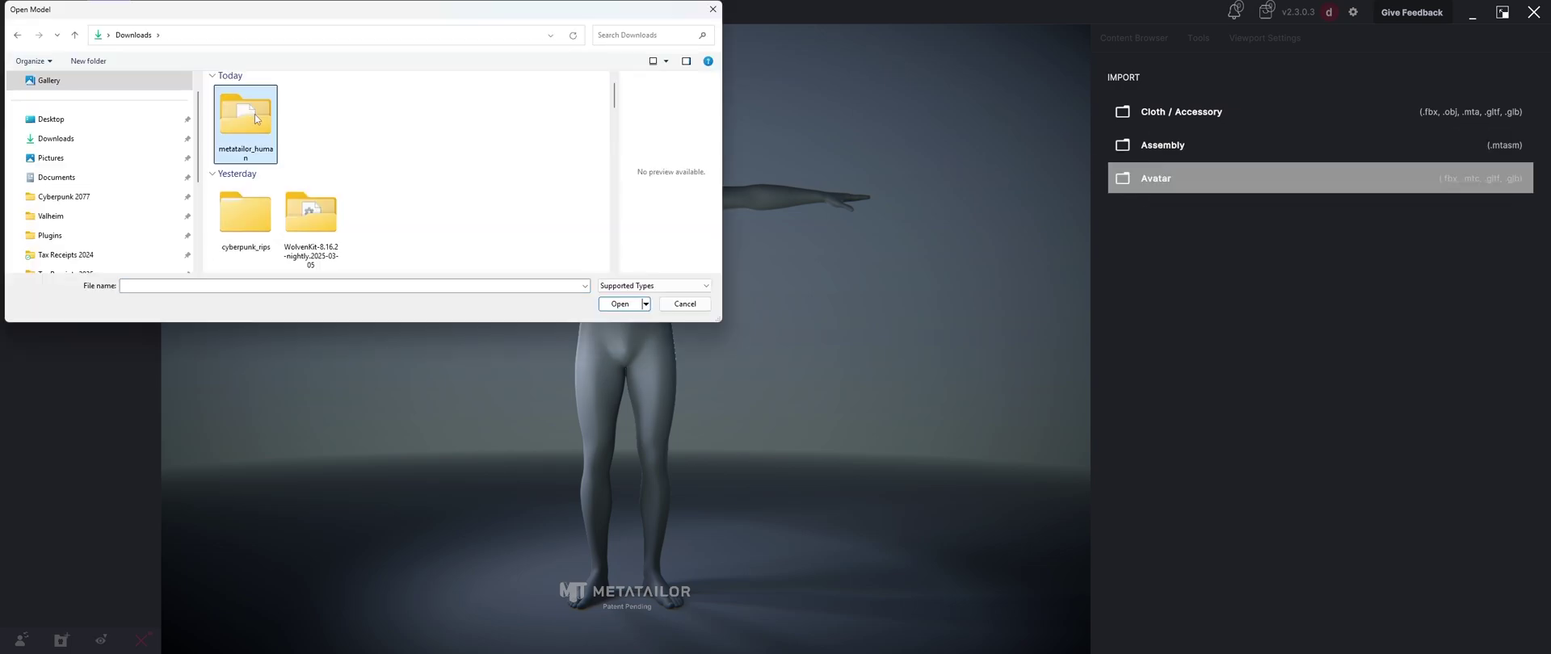
double_click(255, 114)
click(258, 117)
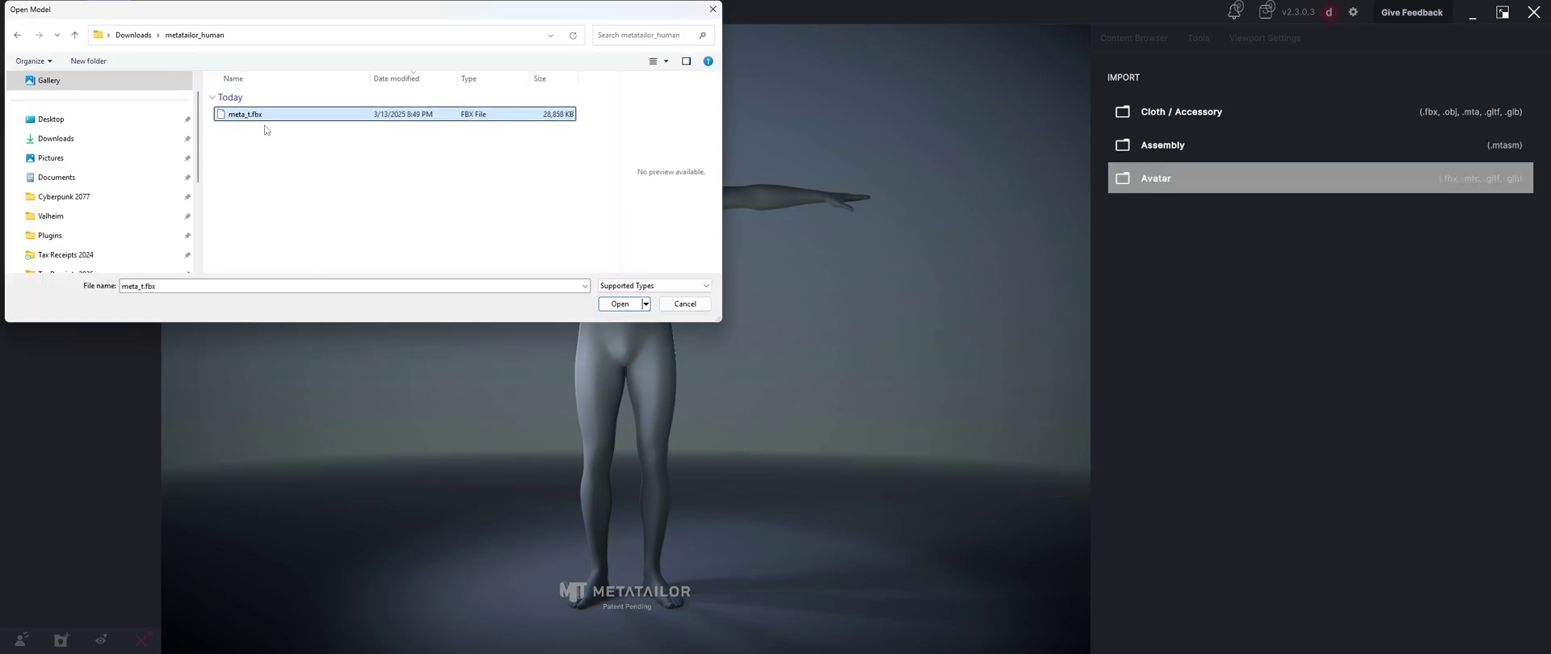
click(621, 305)
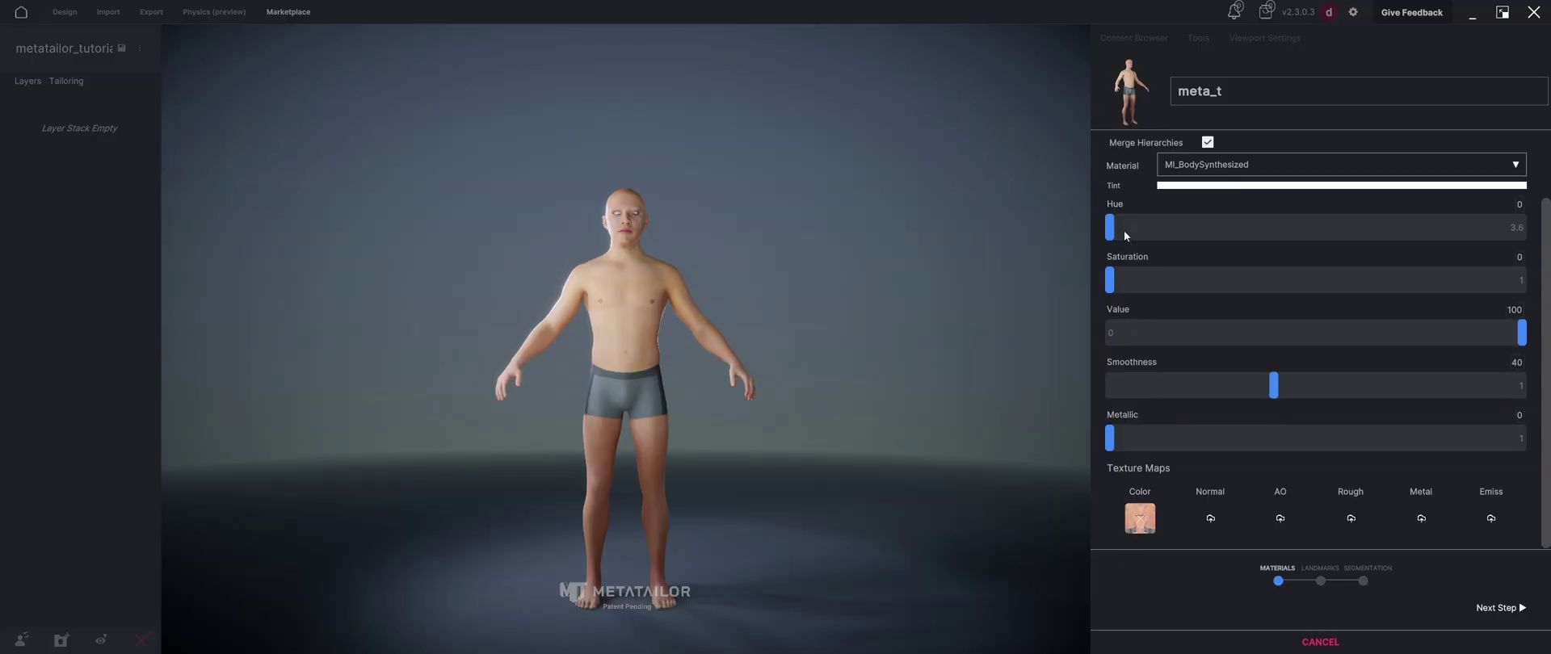
Remove the color texture maps from the avatar's body and head materials
click(1143, 519)
click(1181, 170)
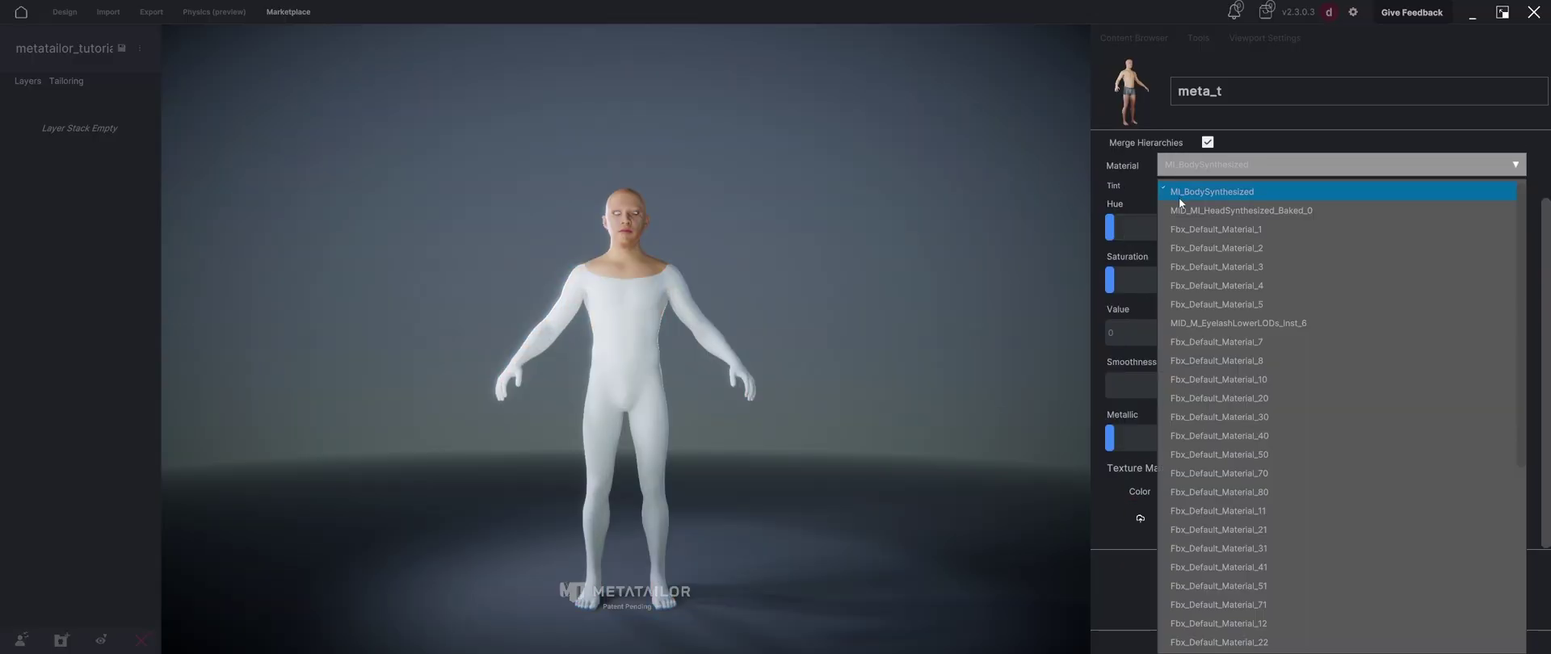
click(1164, 430)
click(1142, 525)
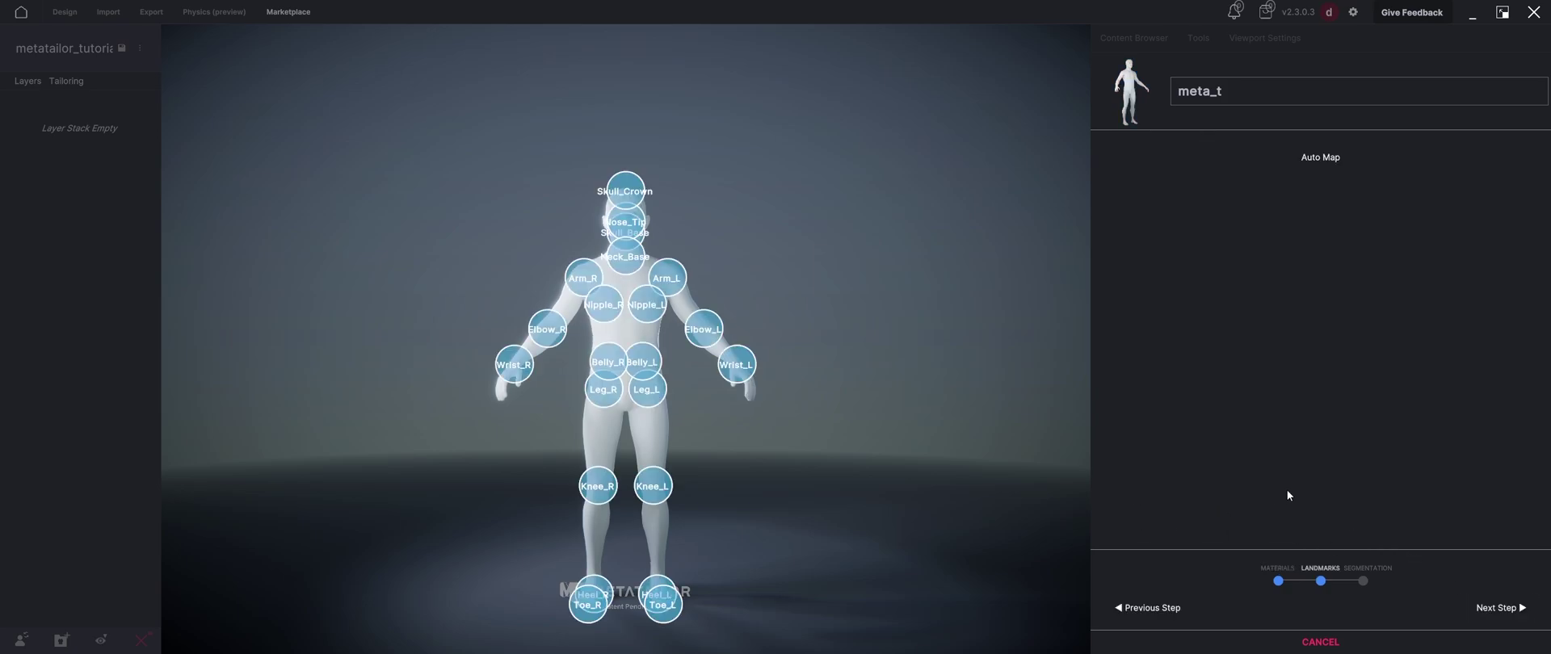
Check the landmark placement on the avatar from several angles and accept it to continue to segmentation
middle_drag(800, 300, 822, 293)
right_drag(822, 294, 827, 450)
middle_drag(827, 450, 769, 408)
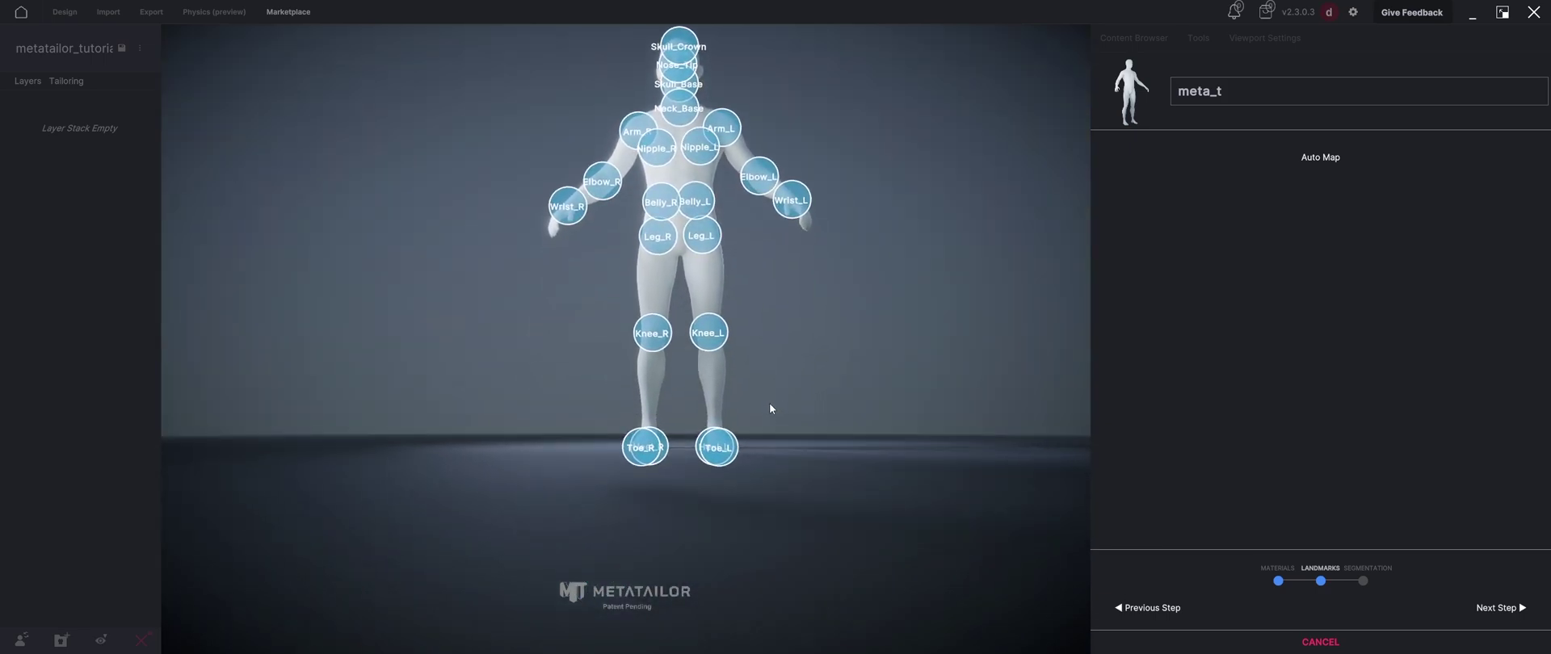
right_drag(769, 408, 747, 517)
scroll(614, 498, up, 3)
middle_drag(780, 282, 741, 531)
scroll(795, 477, down, 3)
right_drag(795, 478, 786, 459)
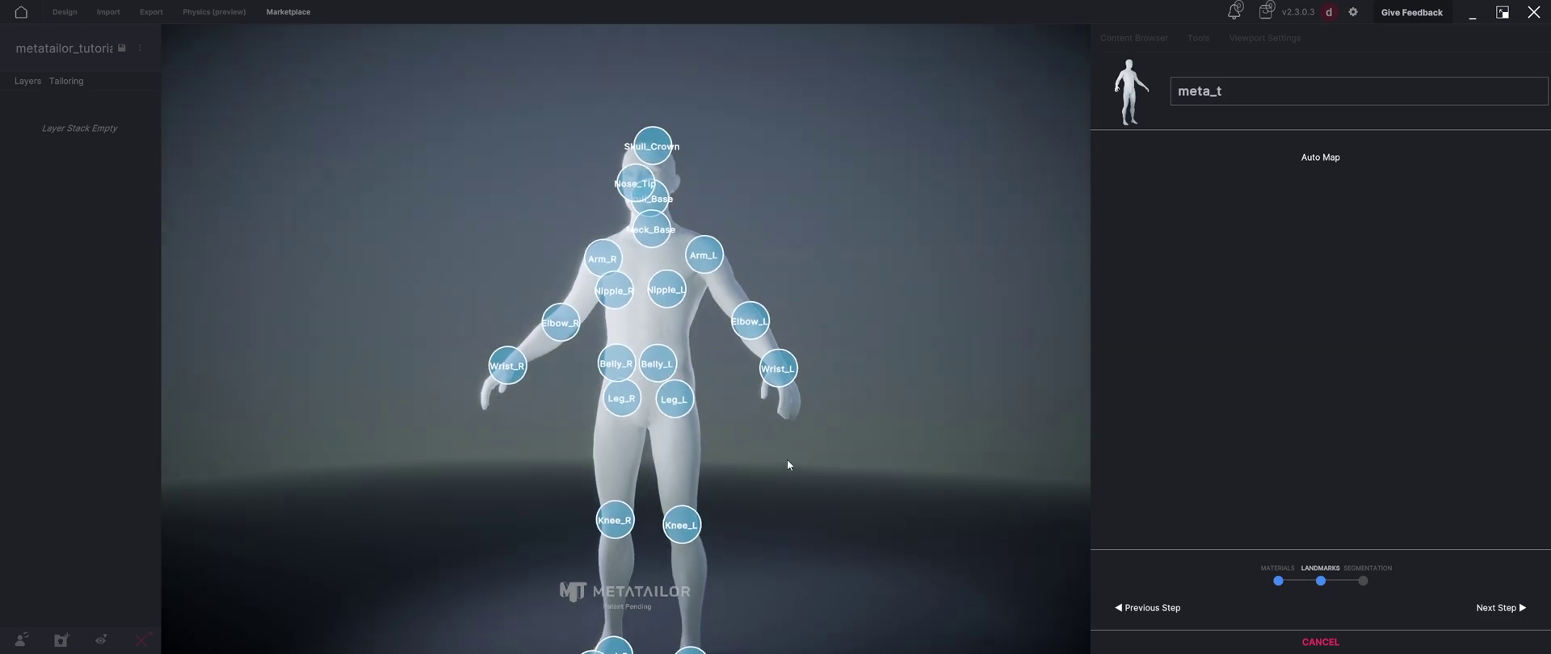
scroll(787, 459, down, 1)
middle_drag(786, 459, 767, 436)
click(1476, 613)
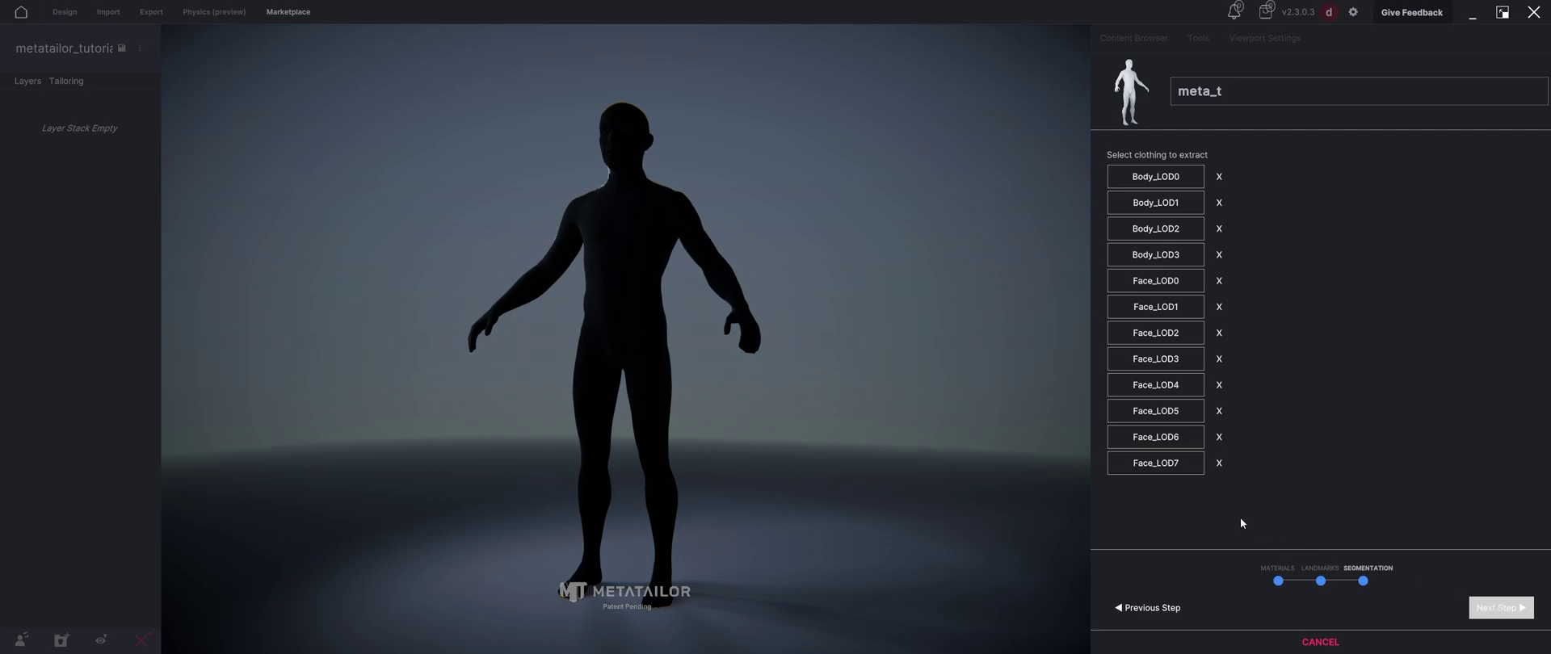
Dress the avatar in the longsleeve, pants_chain and blue_vans items from the saved content
mouse_move(1173, 469)
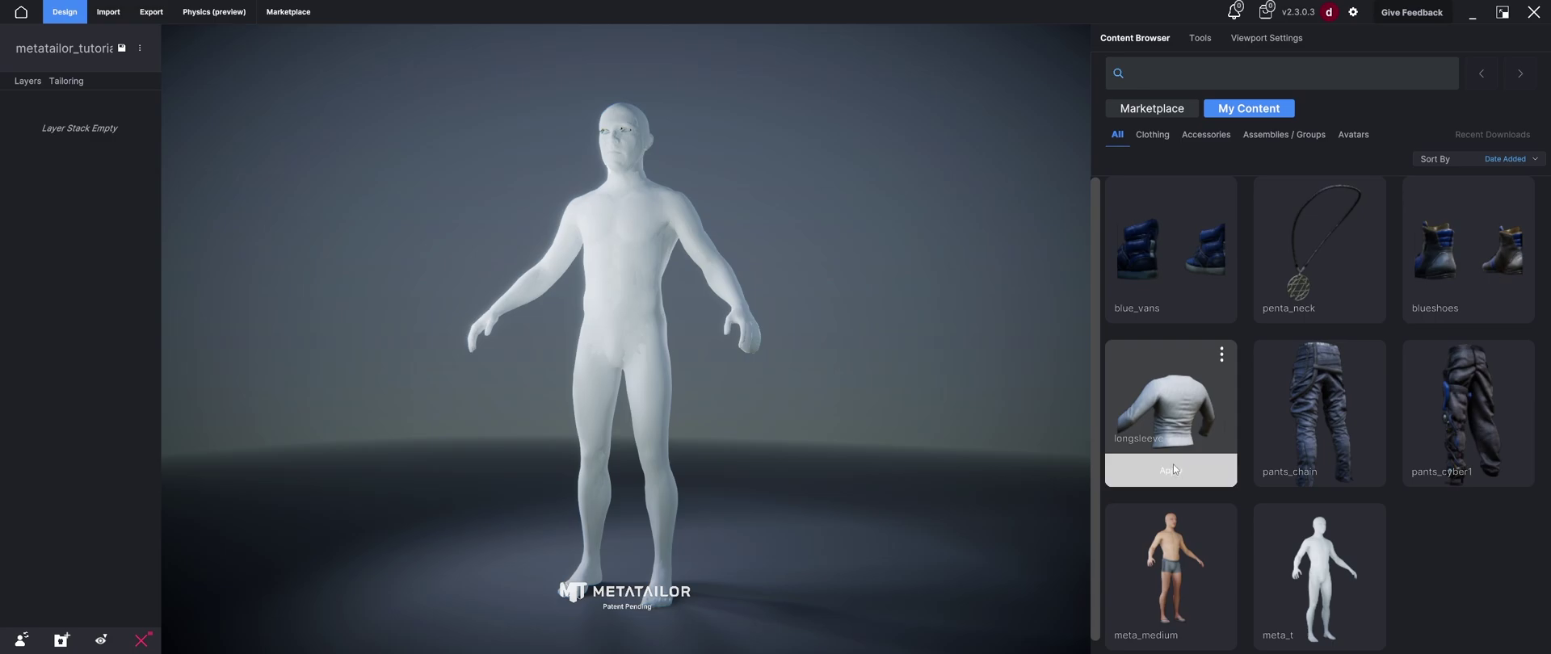
click(1174, 469)
click(1318, 468)
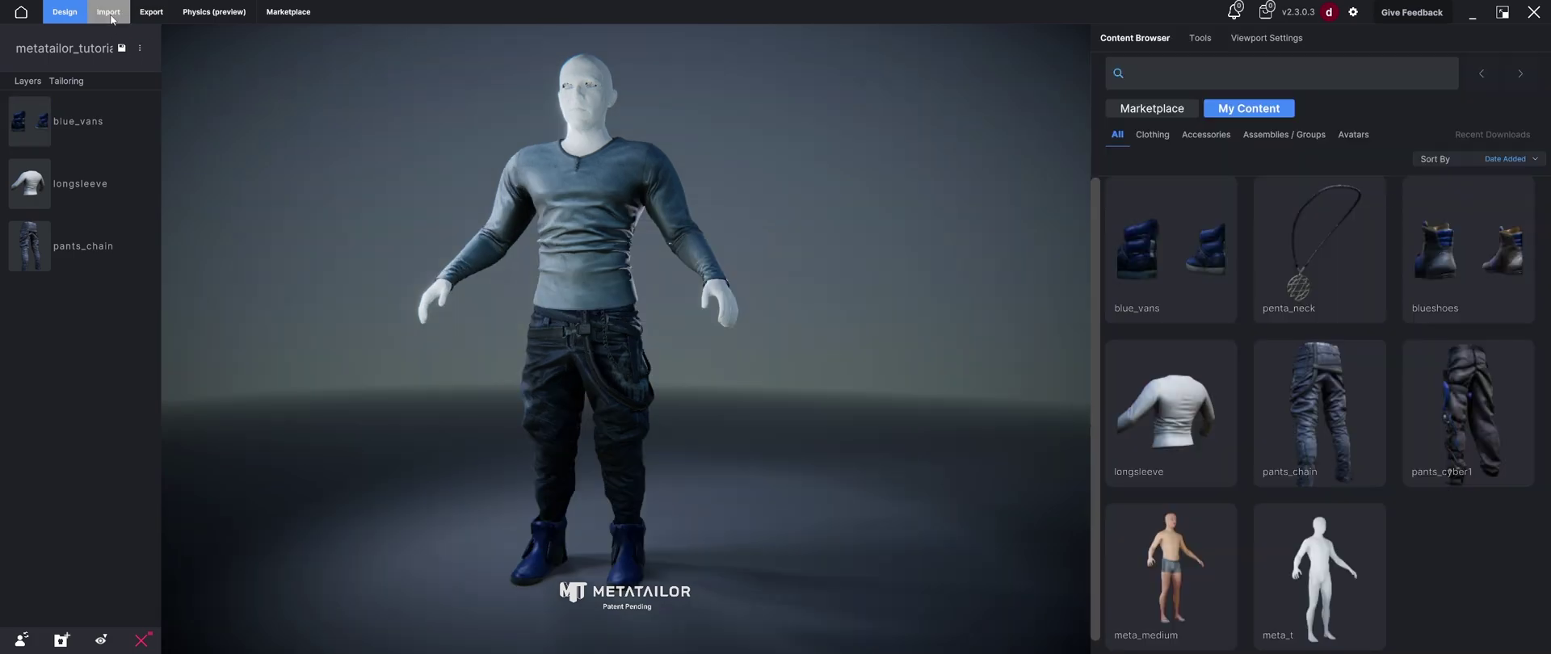
Import longjacket.fbx from the cyberpunk_rips/longjacket folder as a cloth item
click(111, 14)
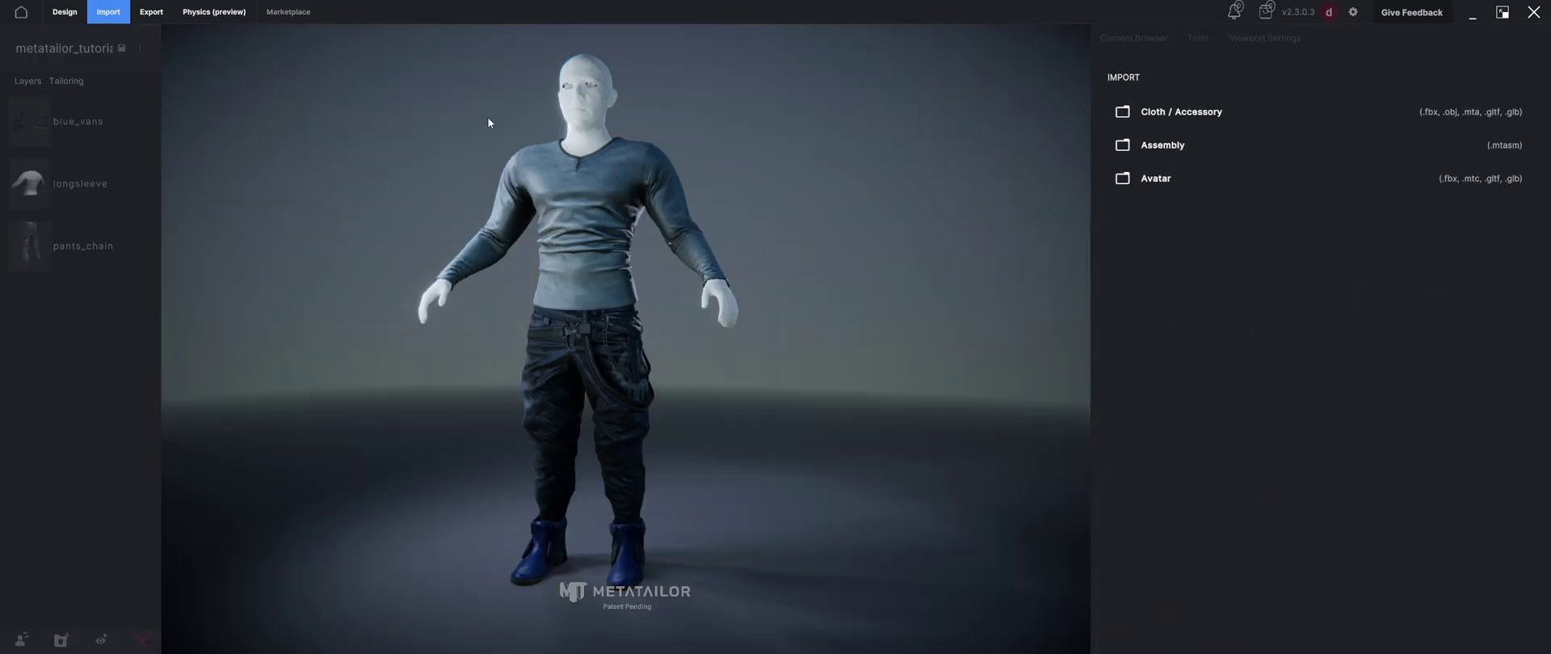
click(1201, 119)
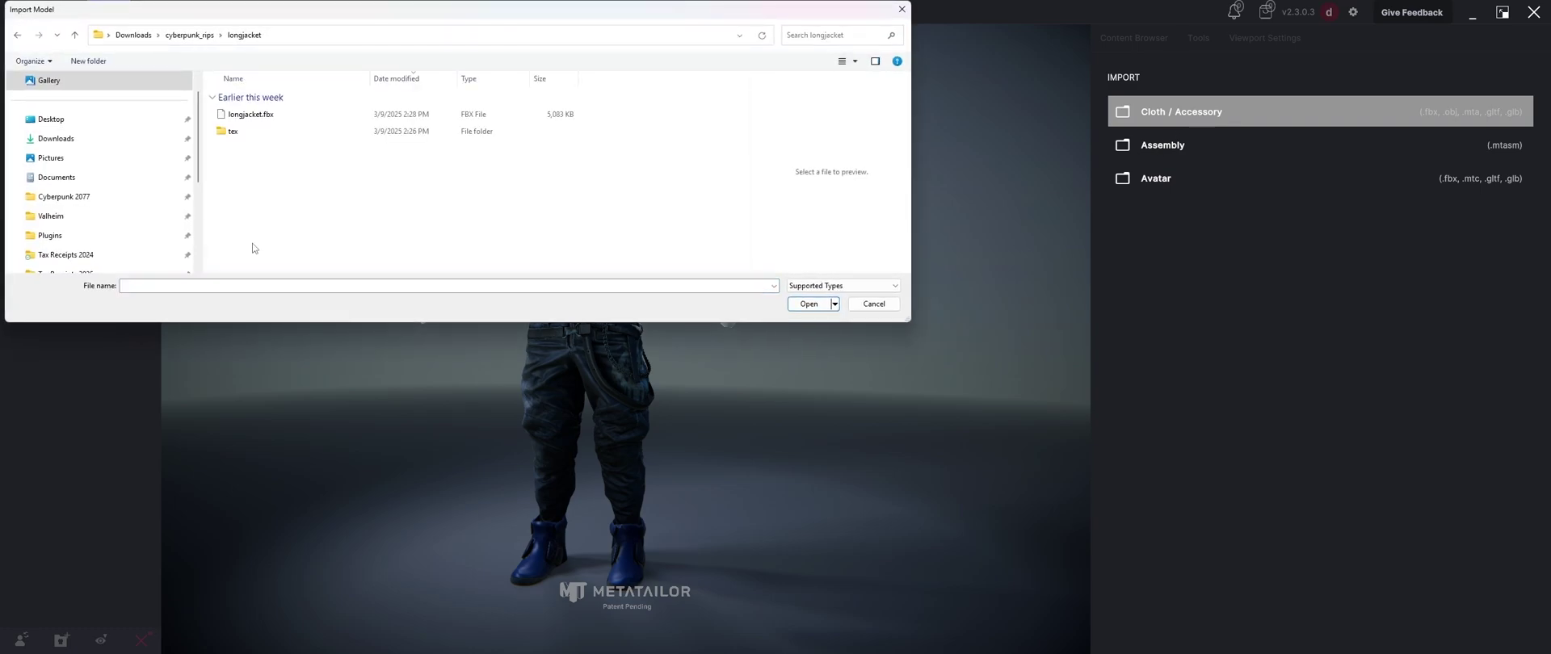
click(258, 121)
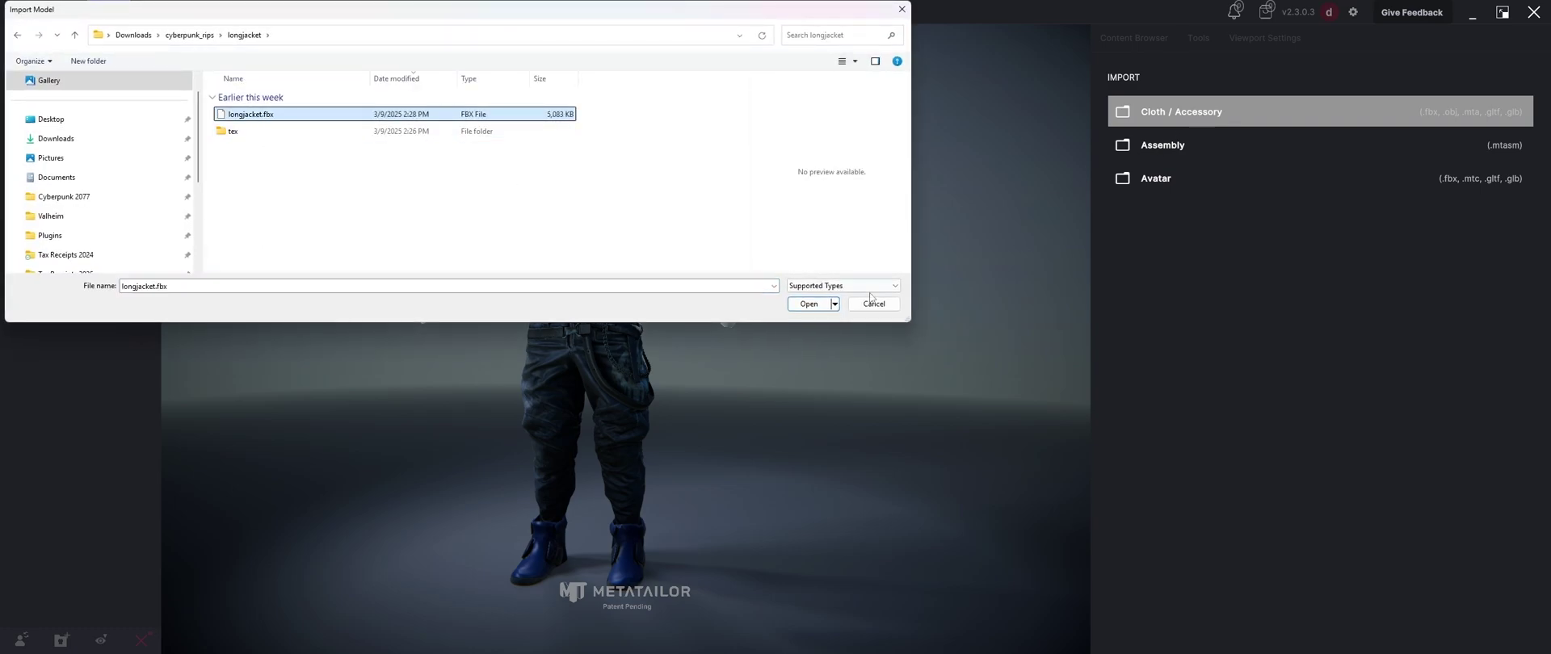
click(799, 307)
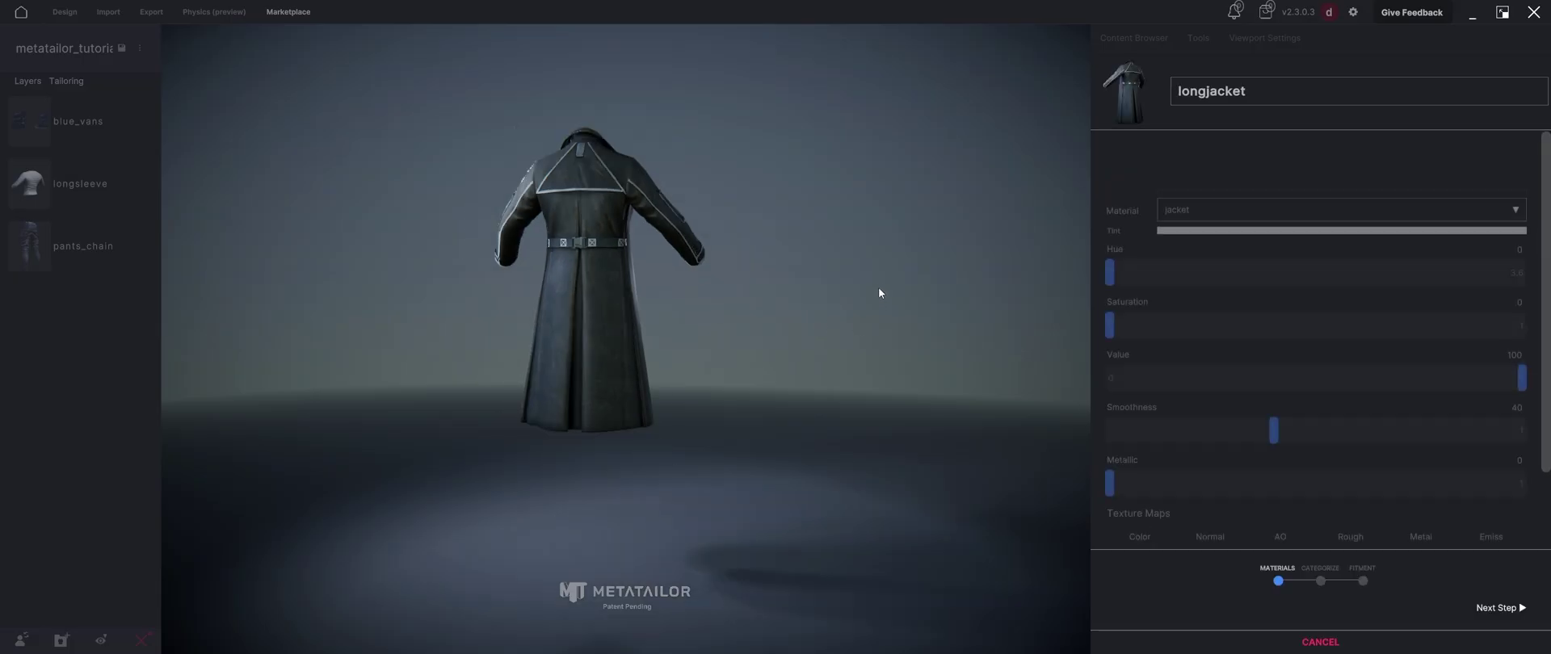
Load normal maps from the tex folder for the longjacket's jacket and coat_decals materials and inspect the coat
drag(869, 231, 616, 239)
scroll(617, 241, up, 3)
scroll(636, 278, up, 3)
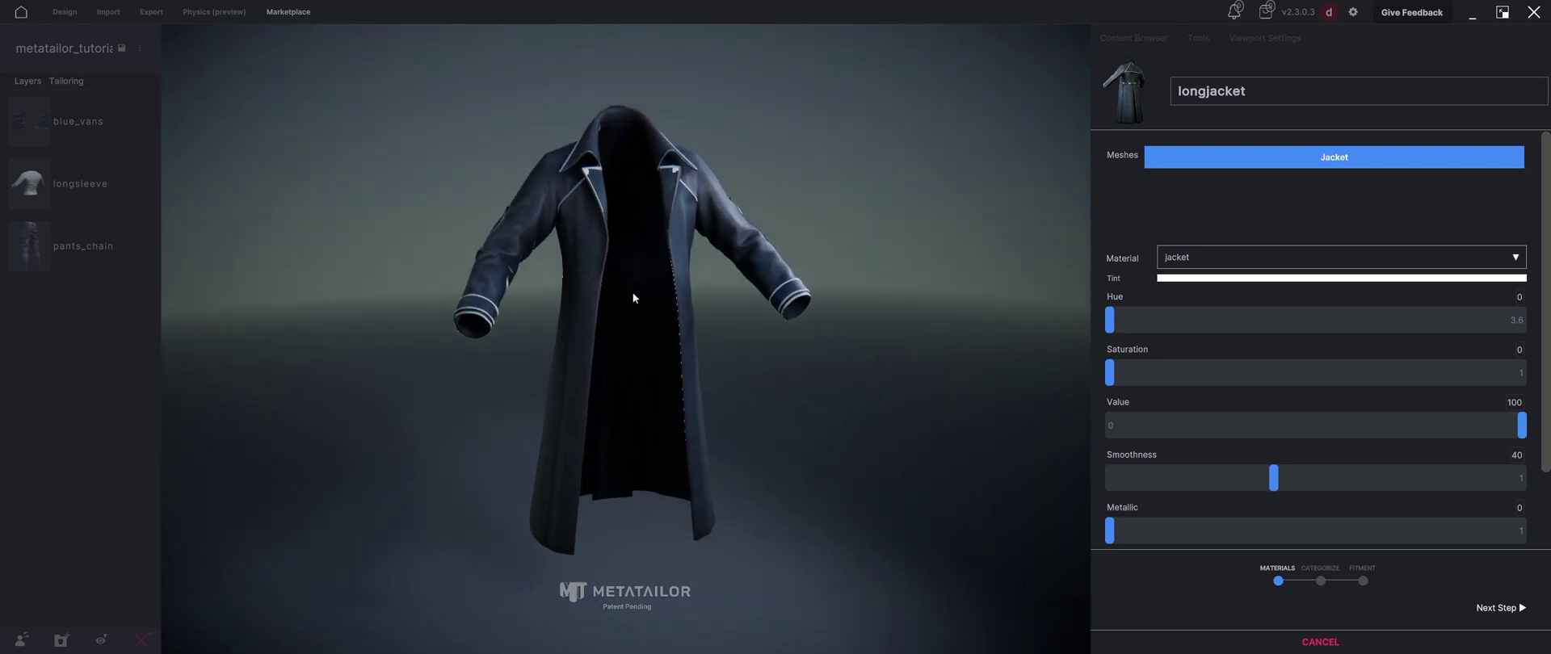
scroll(1309, 387, down, 2)
click(1210, 517)
double_click(286, 115)
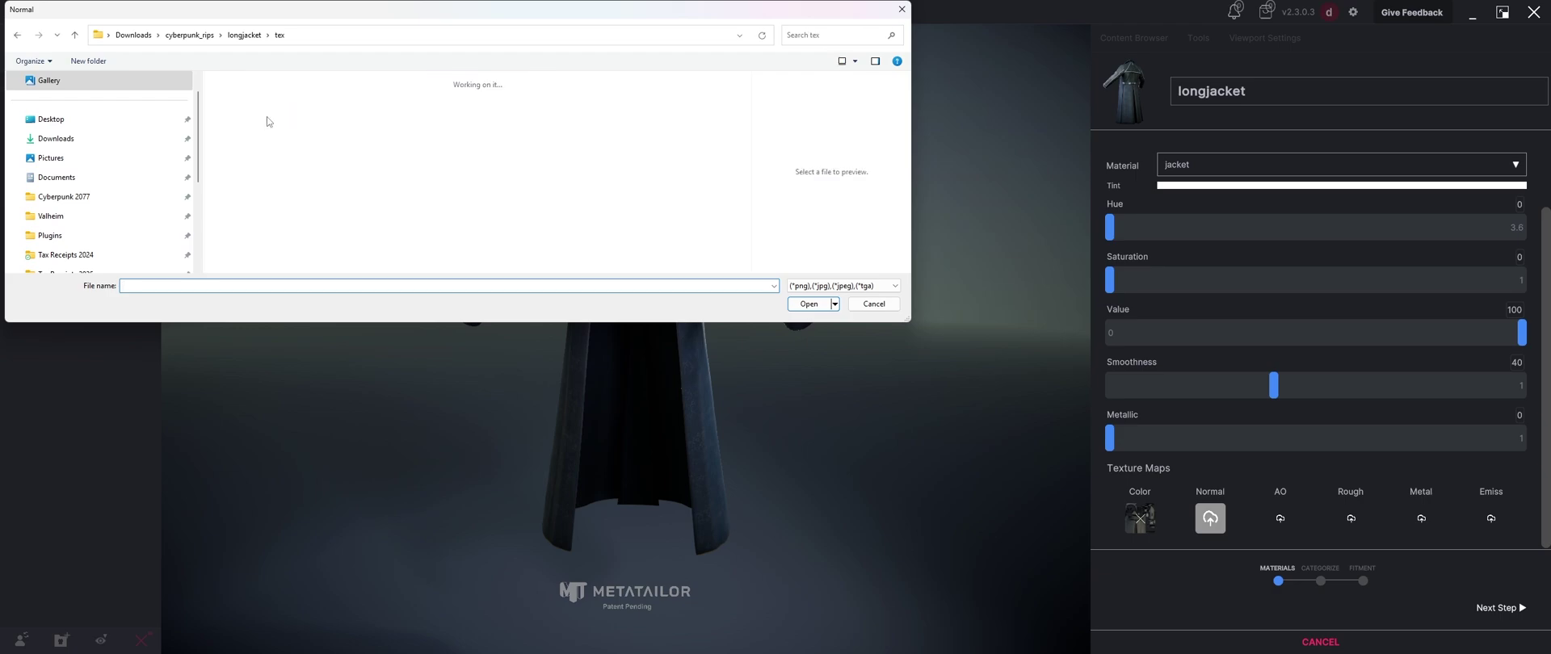
double_click(325, 132)
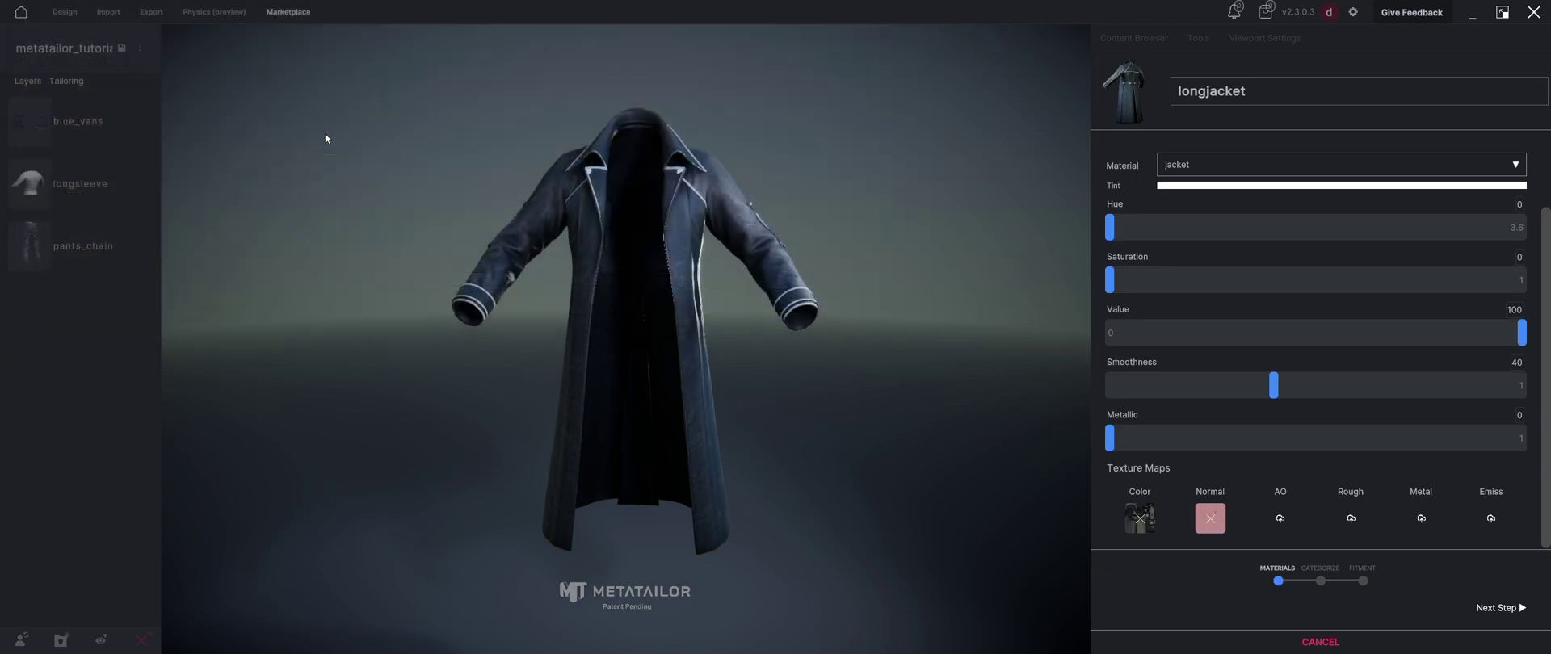
drag(754, 308, 691, 323)
scroll(693, 326, up, 2)
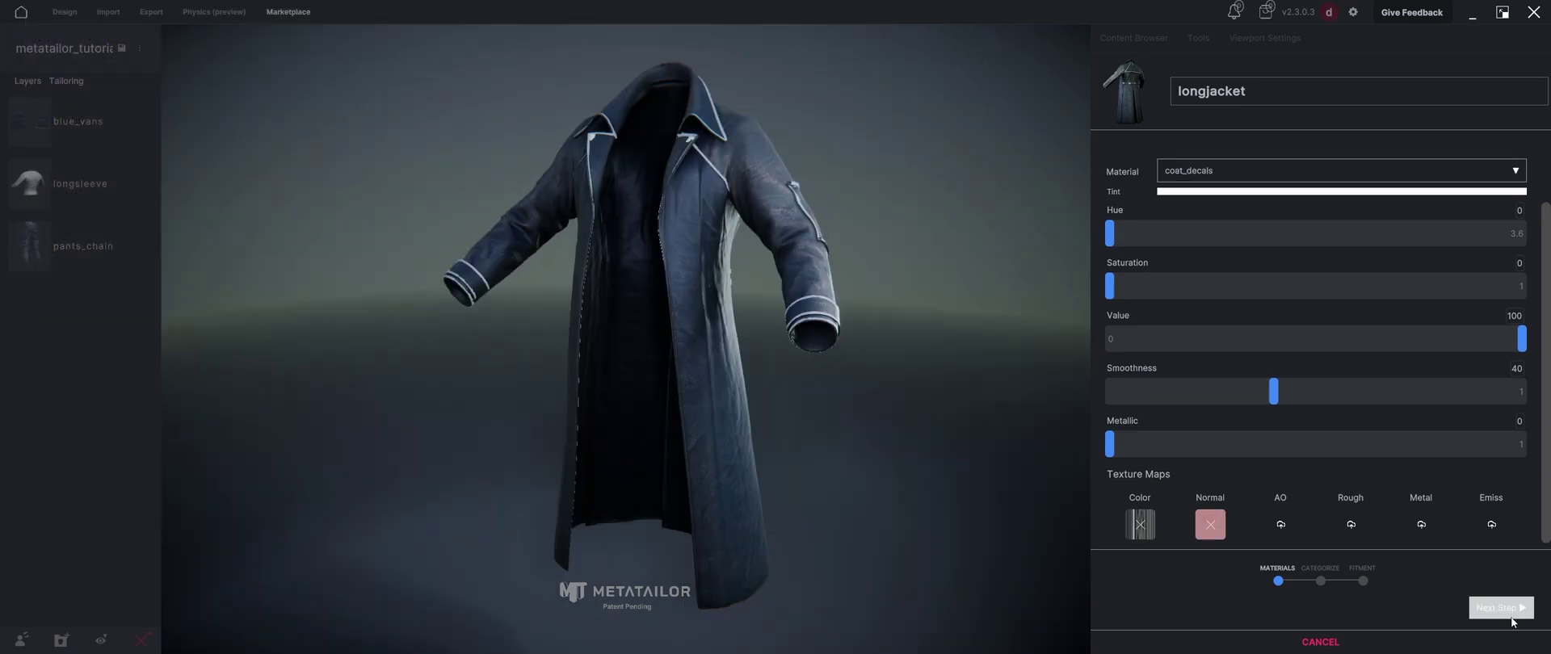
Accept the longjacket's materials, categorize it under Jackets and continue to fitment
click(1500, 607)
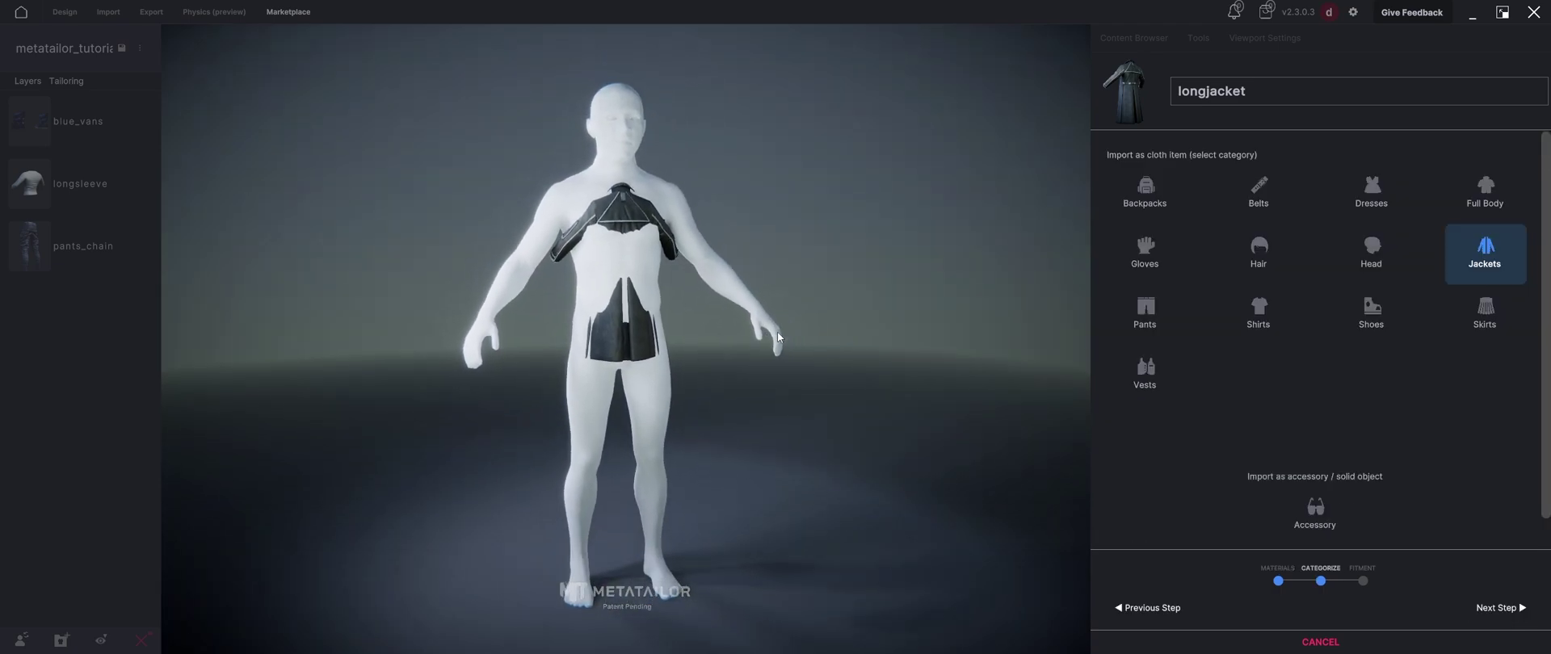
click(1486, 613)
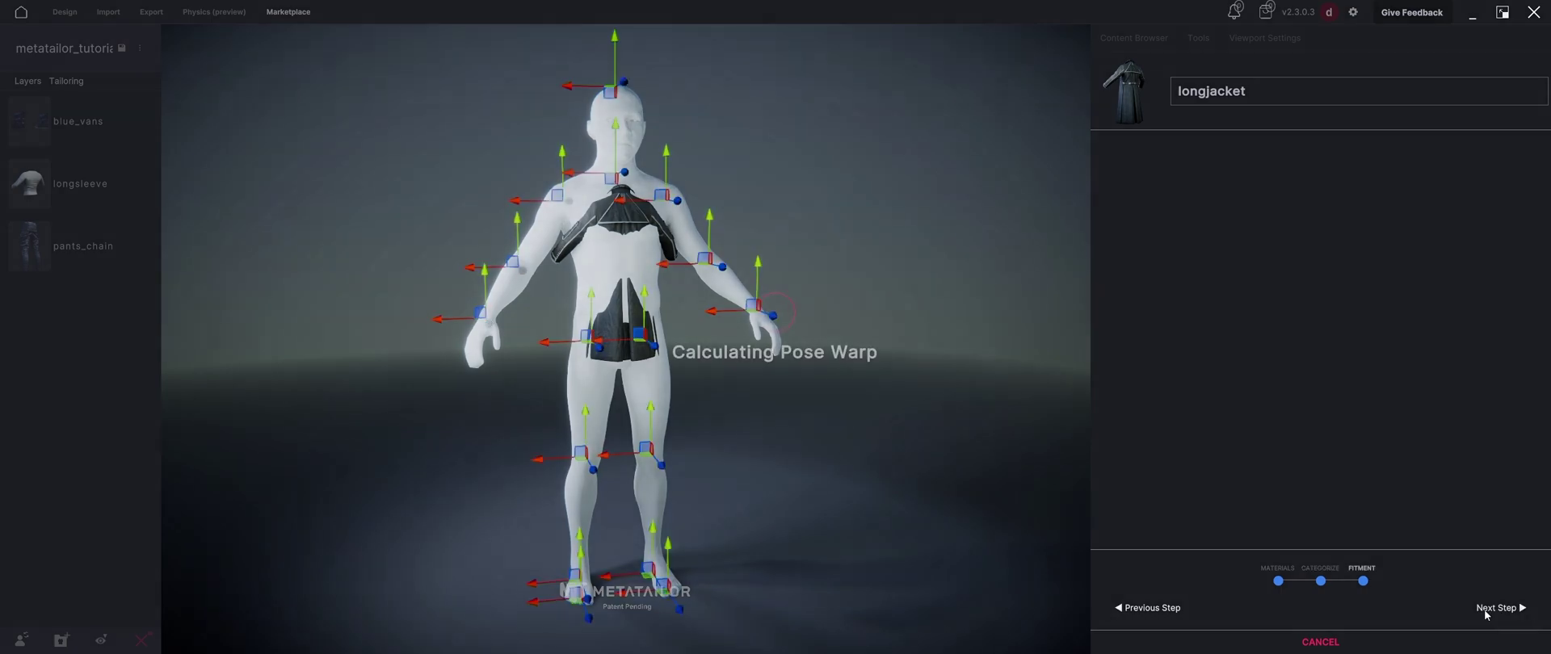
Rotate the longjacket around its vertical axis to face forward and scale it up uniformly to the avatar's size
click(1306, 171)
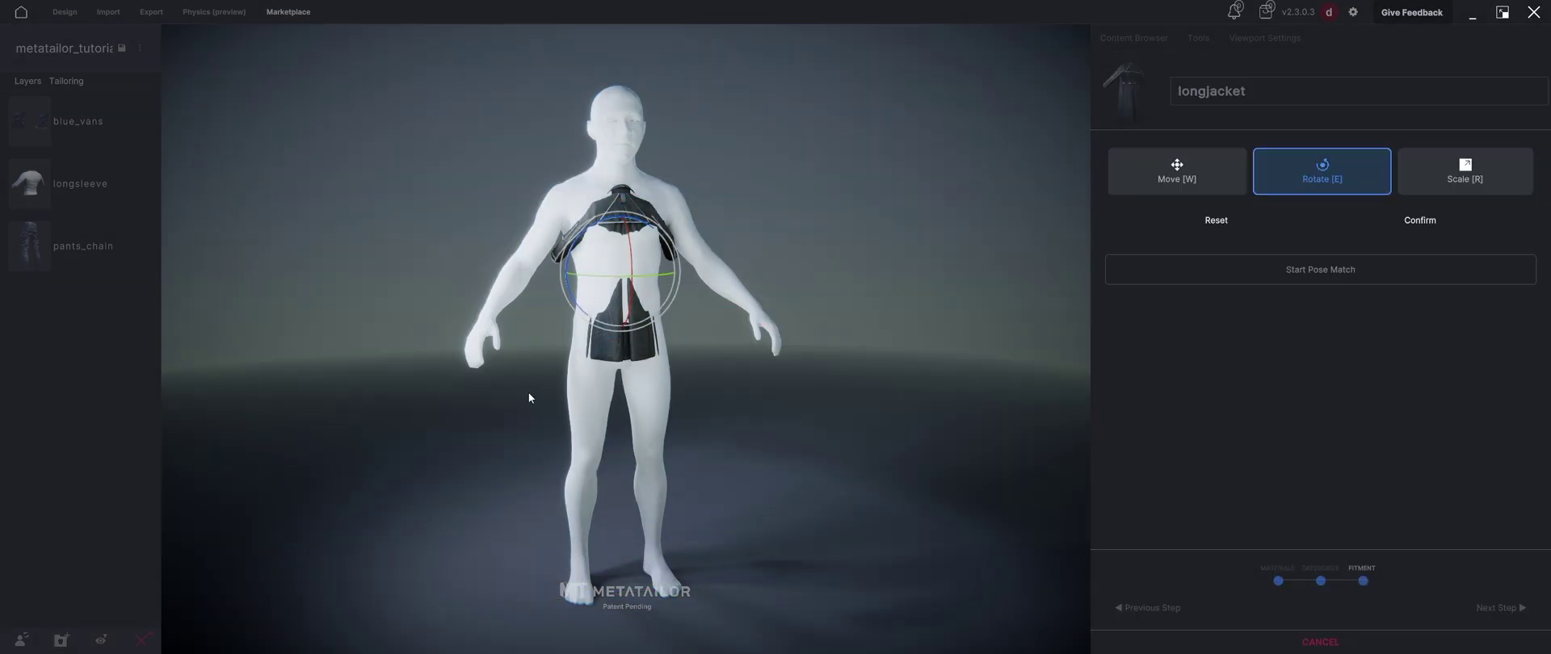
scroll(579, 337, up, 5)
middle_drag(579, 338, 606, 400)
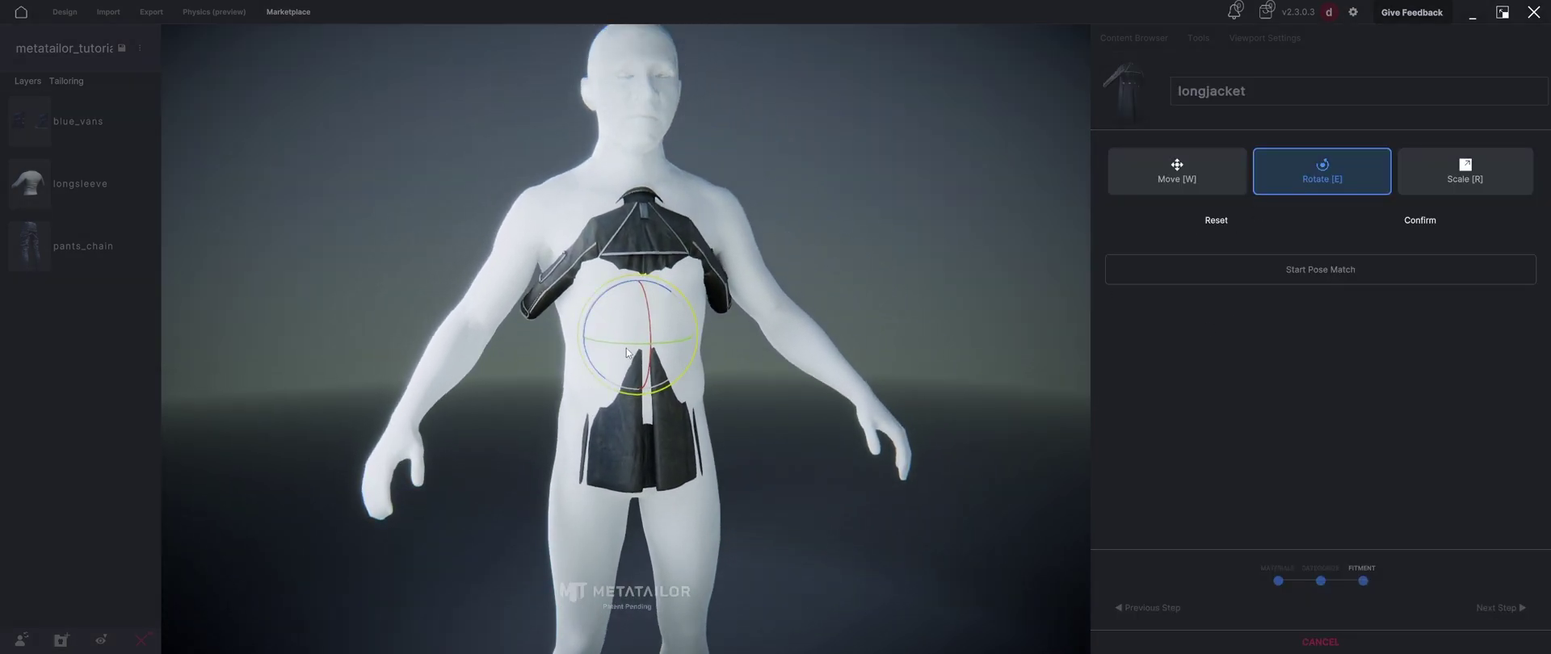
drag(616, 349, 720, 352)
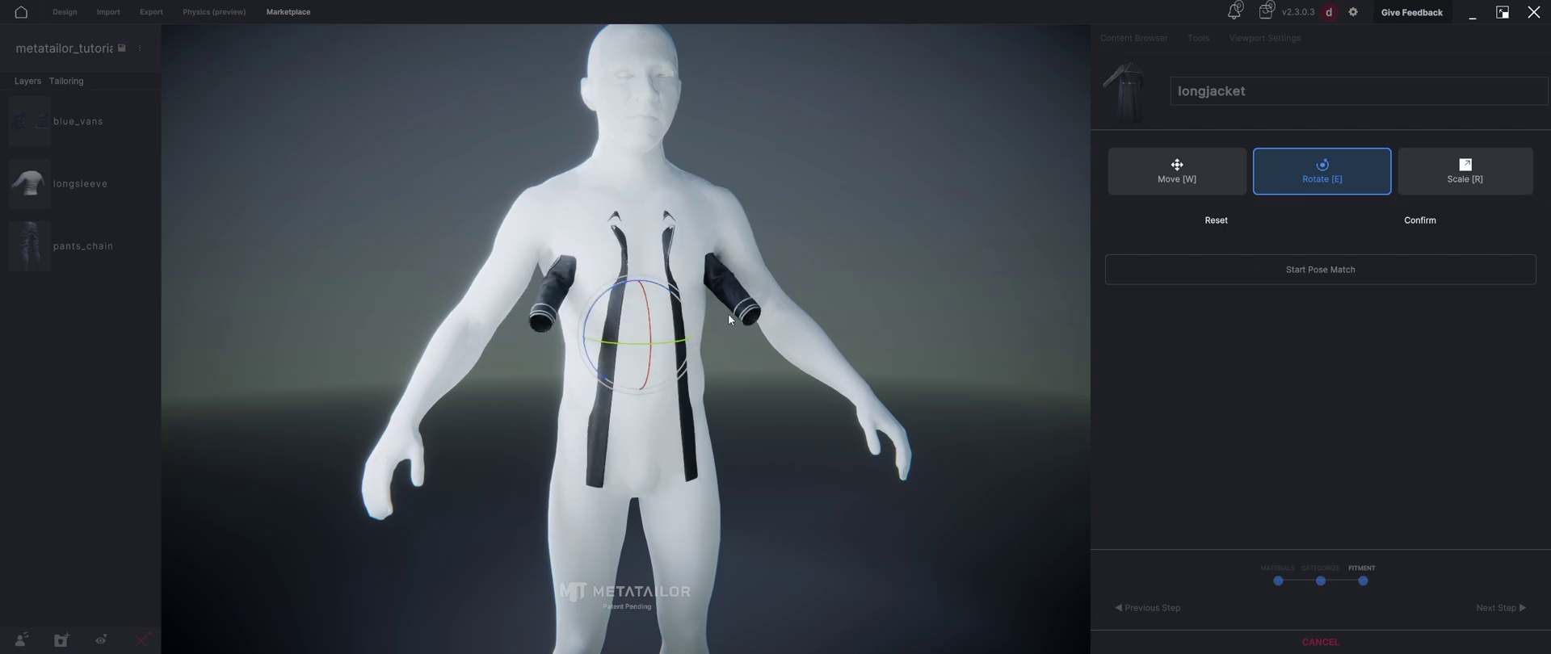
key(r)
drag(638, 338, 588, 333)
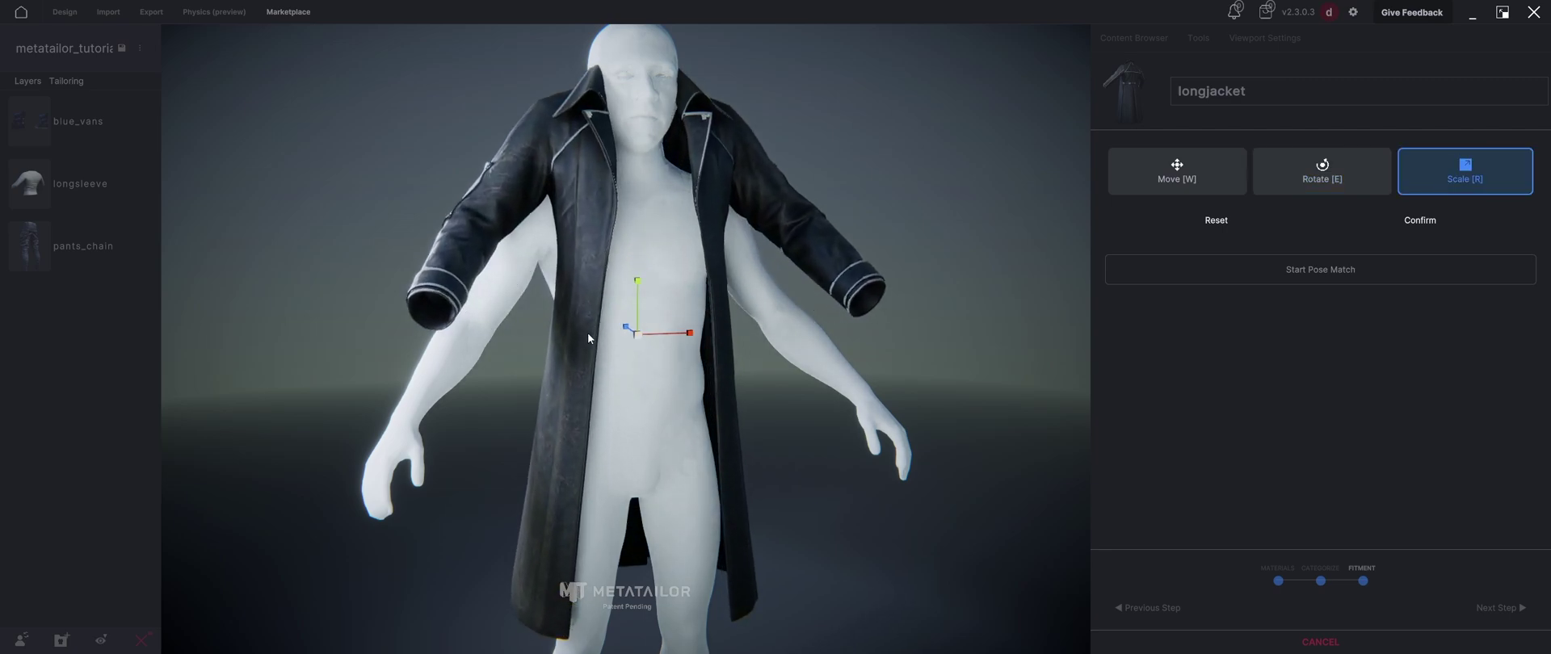
Lower the longjacket onto the avatar's shoulders, align it front to back with the body, and confirm the placement
key(w)
middle_drag(599, 337, 647, 355)
drag(651, 340, 651, 383)
key(r)
key(w)
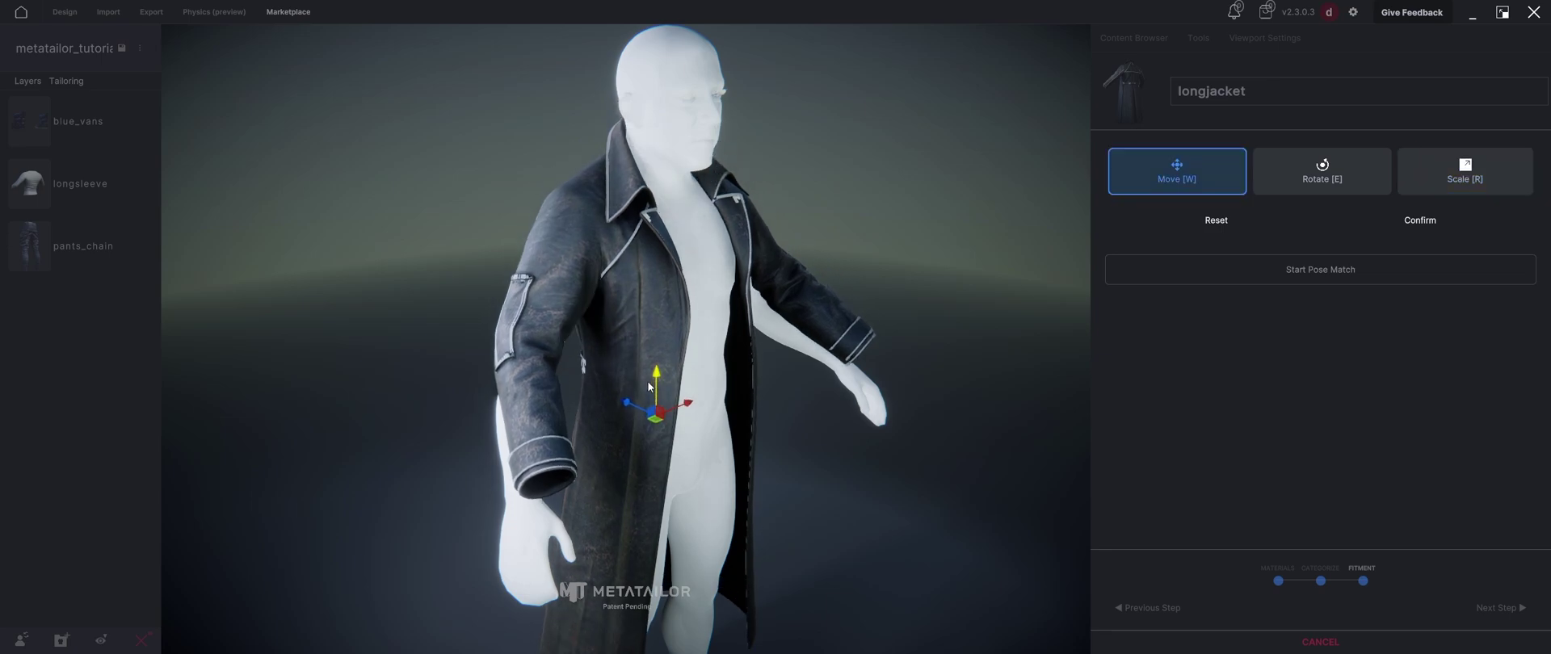
middle_drag(651, 386, 738, 408)
drag(633, 392, 631, 392)
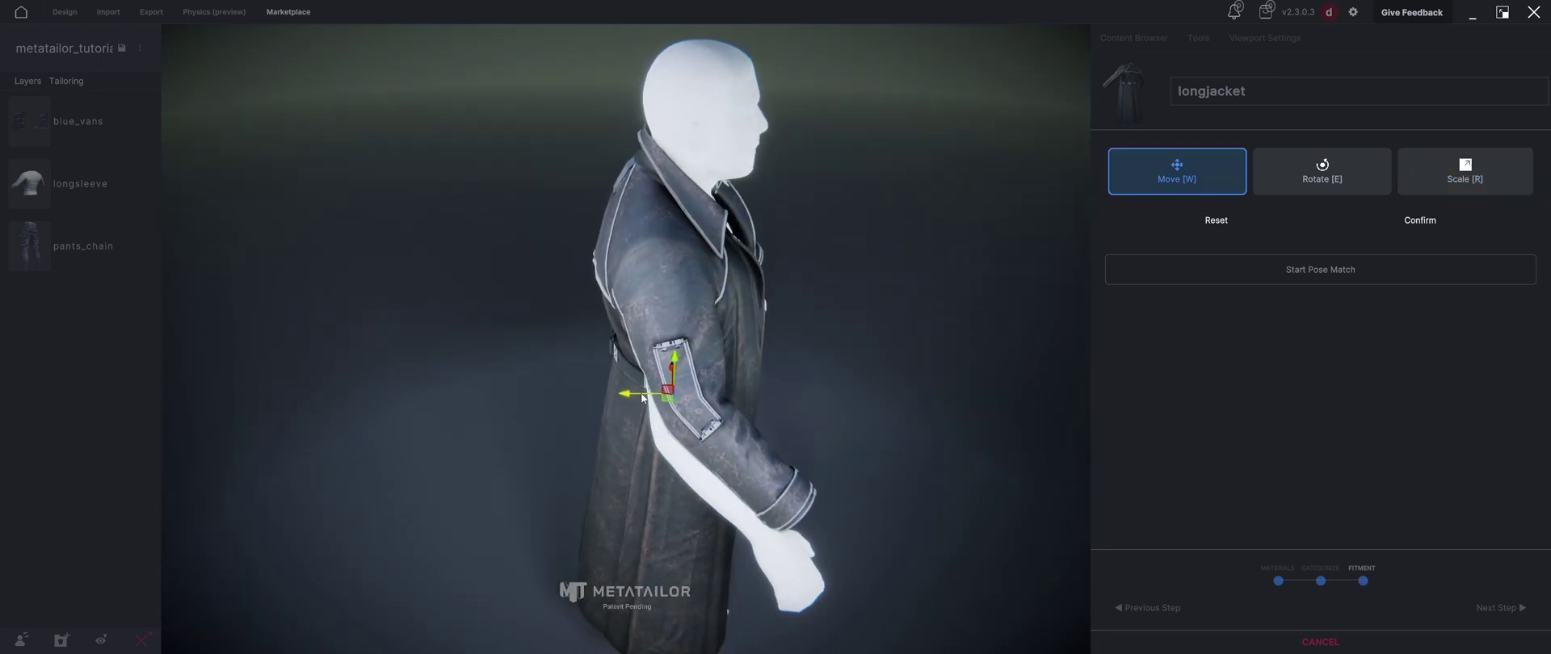
drag(674, 355, 676, 363)
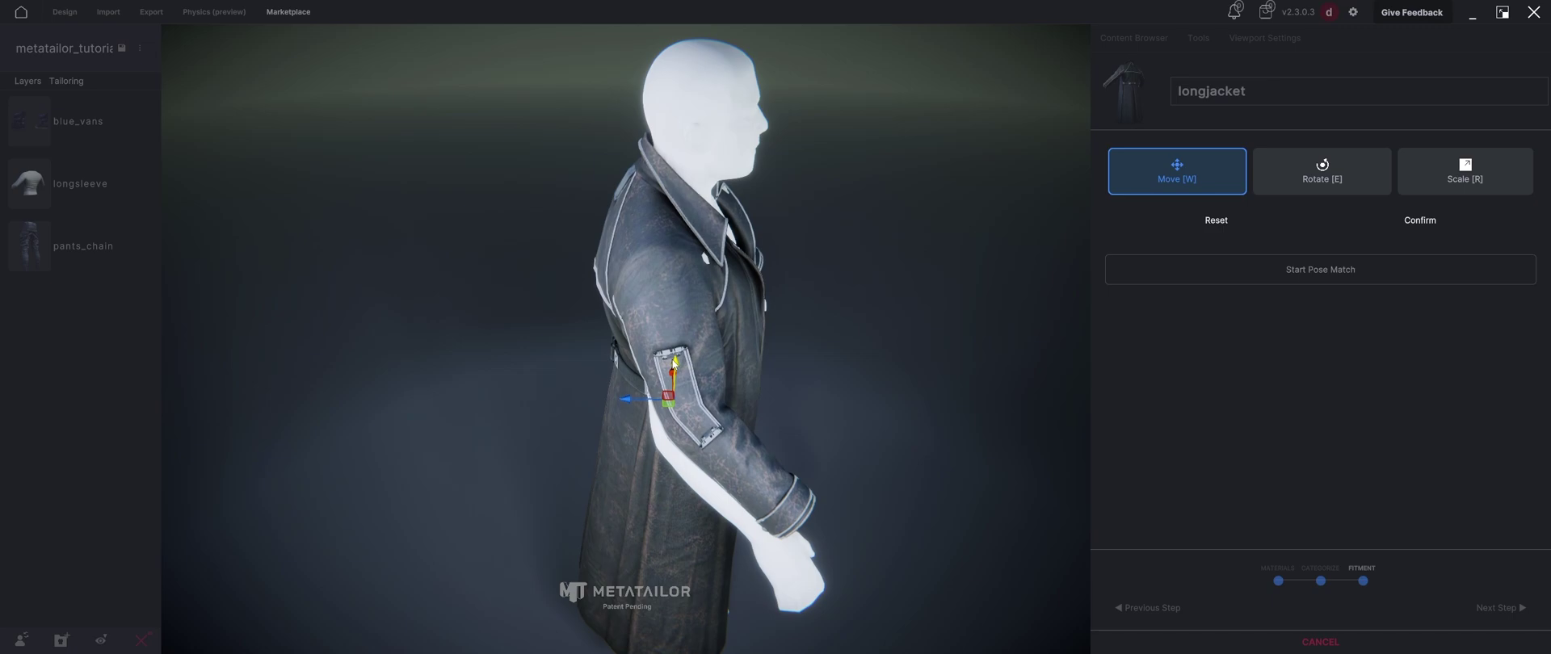
middle_drag(758, 352, 1079, 305)
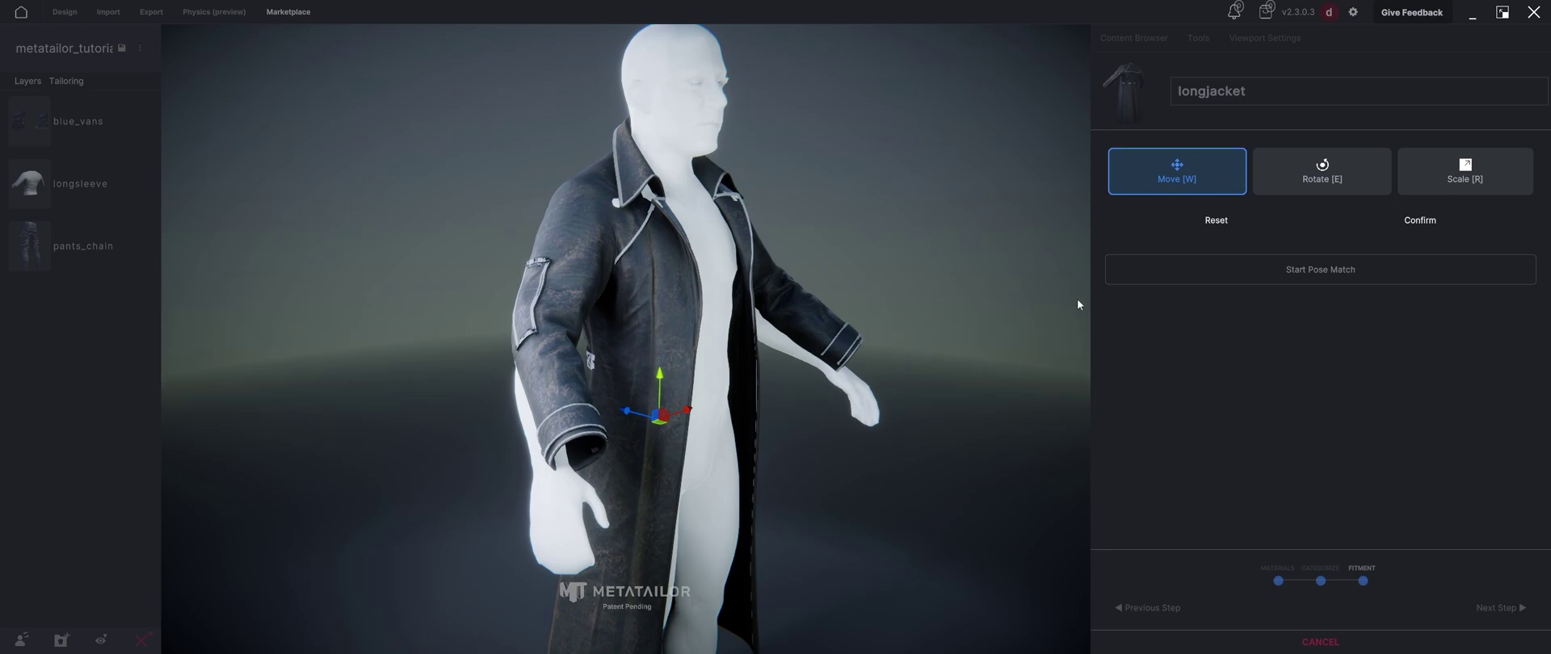
click(1430, 225)
Start pose matching with Mirror X enabled and shift the elbow joints forward into the longjacket's sleeves
click(1289, 229)
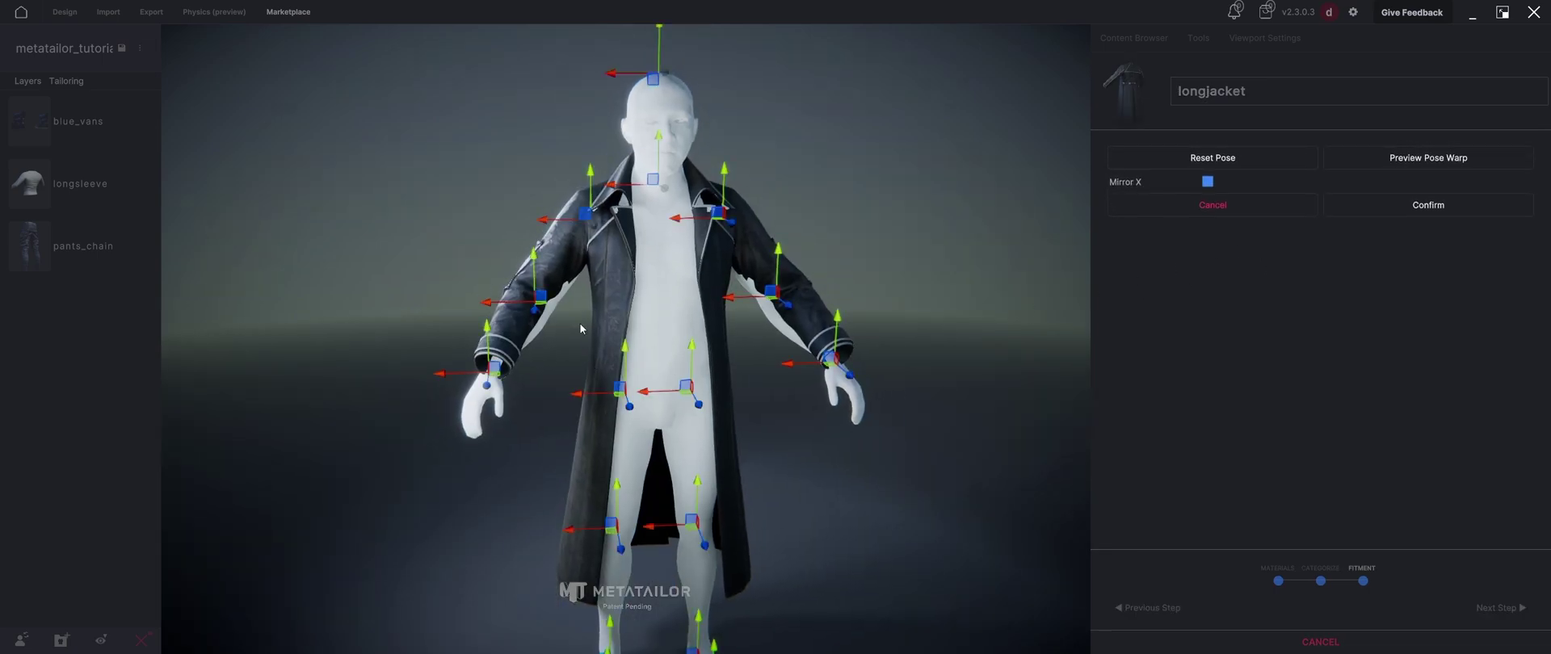
middle_drag(580, 328, 683, 334)
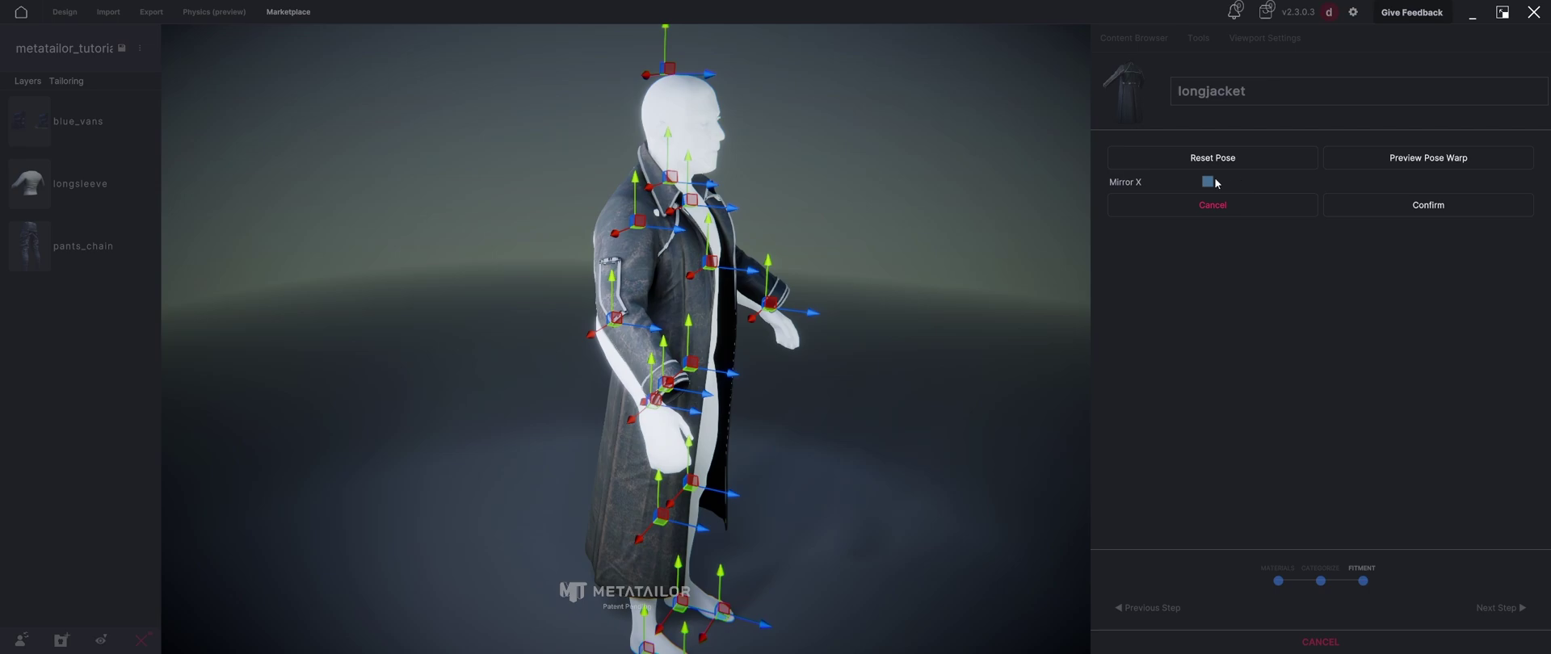
middle_drag(895, 311, 933, 318)
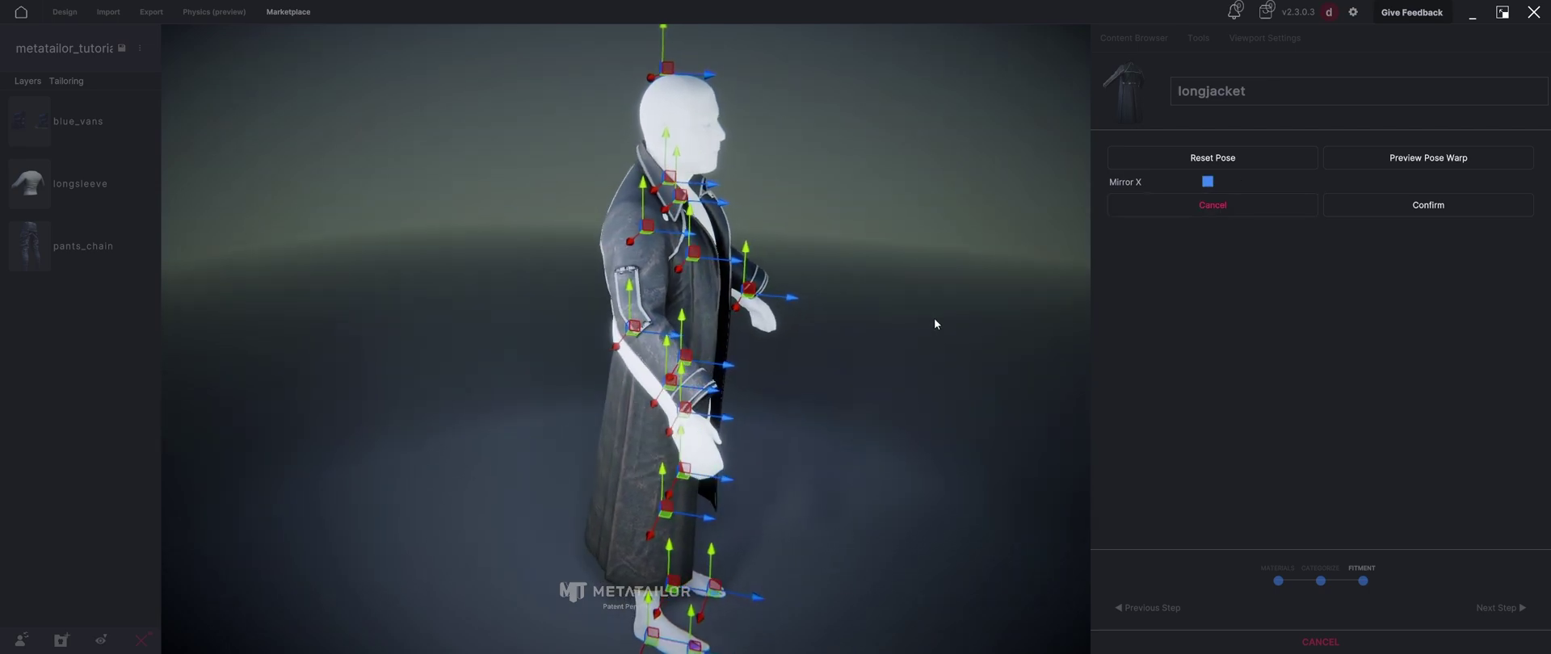
scroll(628, 376, up, 5)
drag(636, 294, 694, 291)
Move the mirrored wrist joints inward, upward and forward so that the hands sit centered in the sleeve cuffs
middle_drag(846, 501, 748, 519)
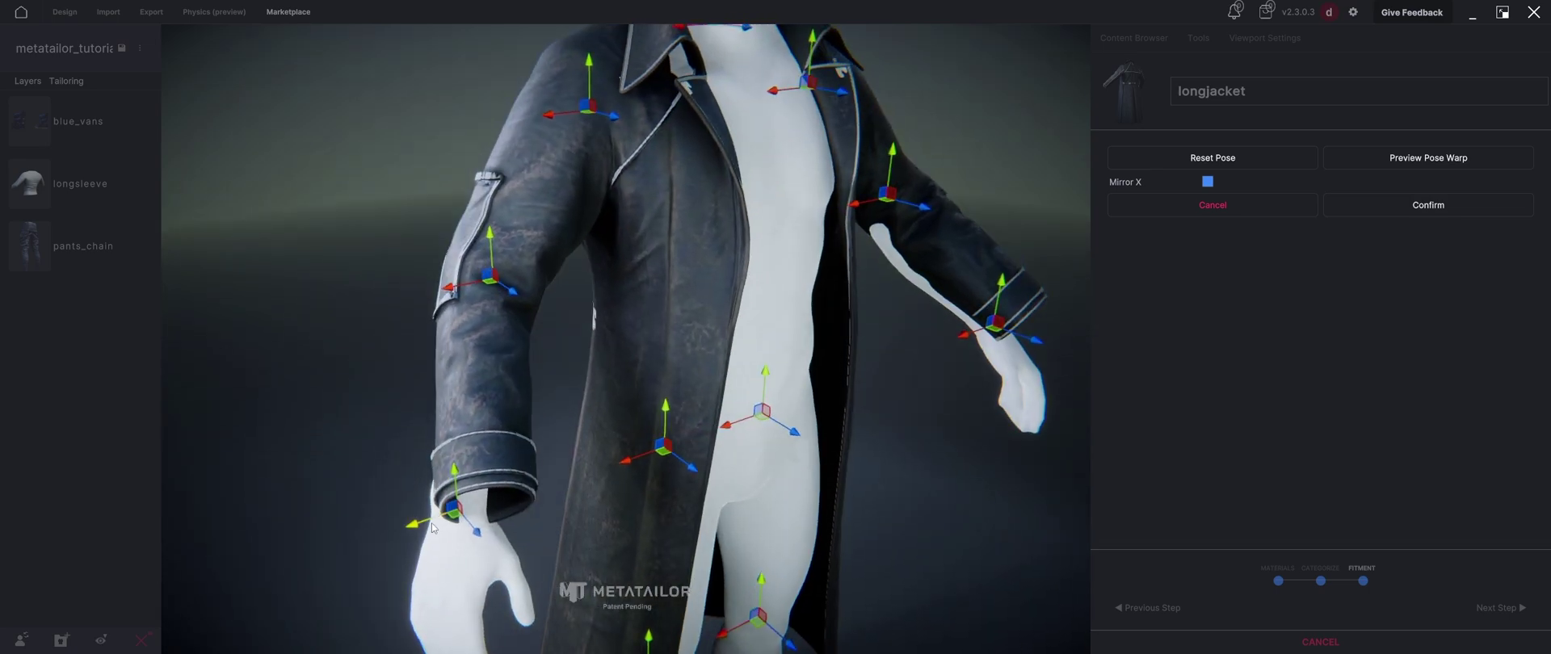
drag(418, 527, 444, 529)
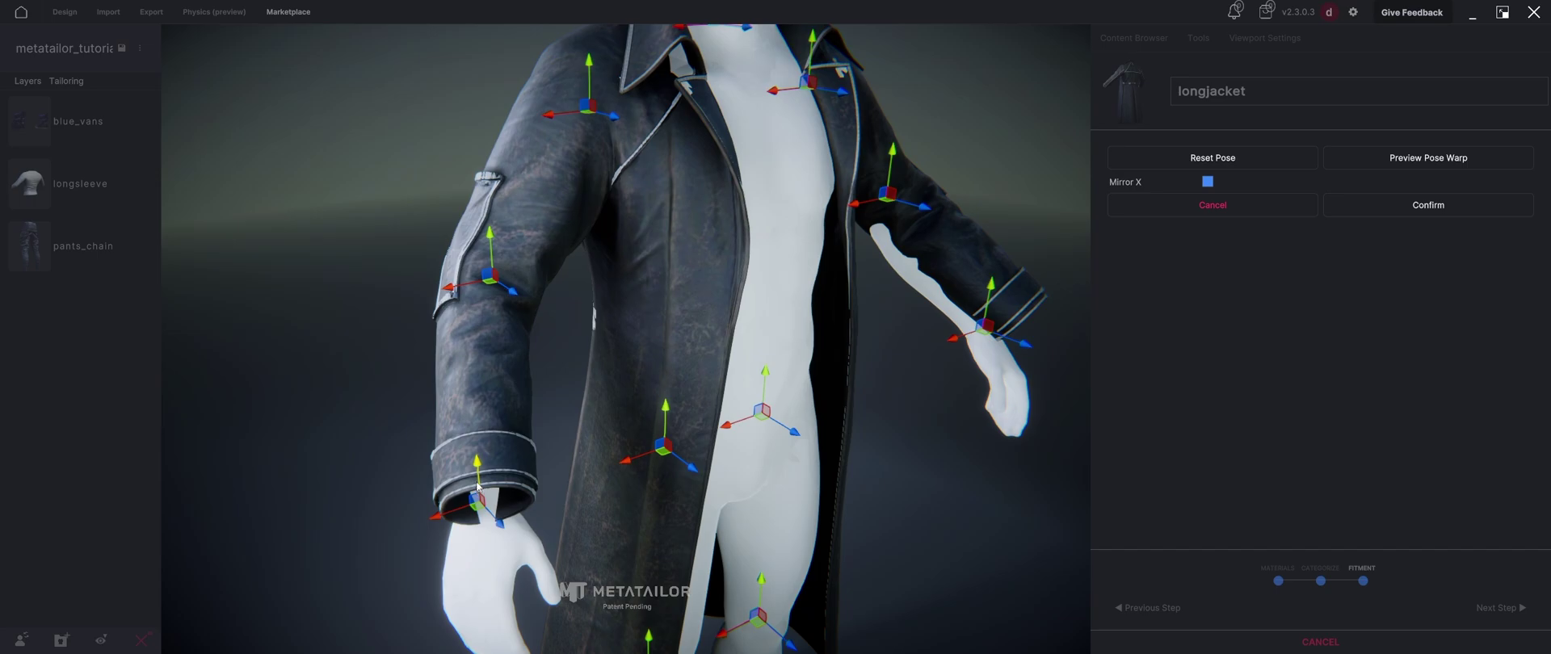
drag(476, 473, 476, 446)
middle_drag(477, 464, 622, 473)
drag(817, 481, 839, 483)
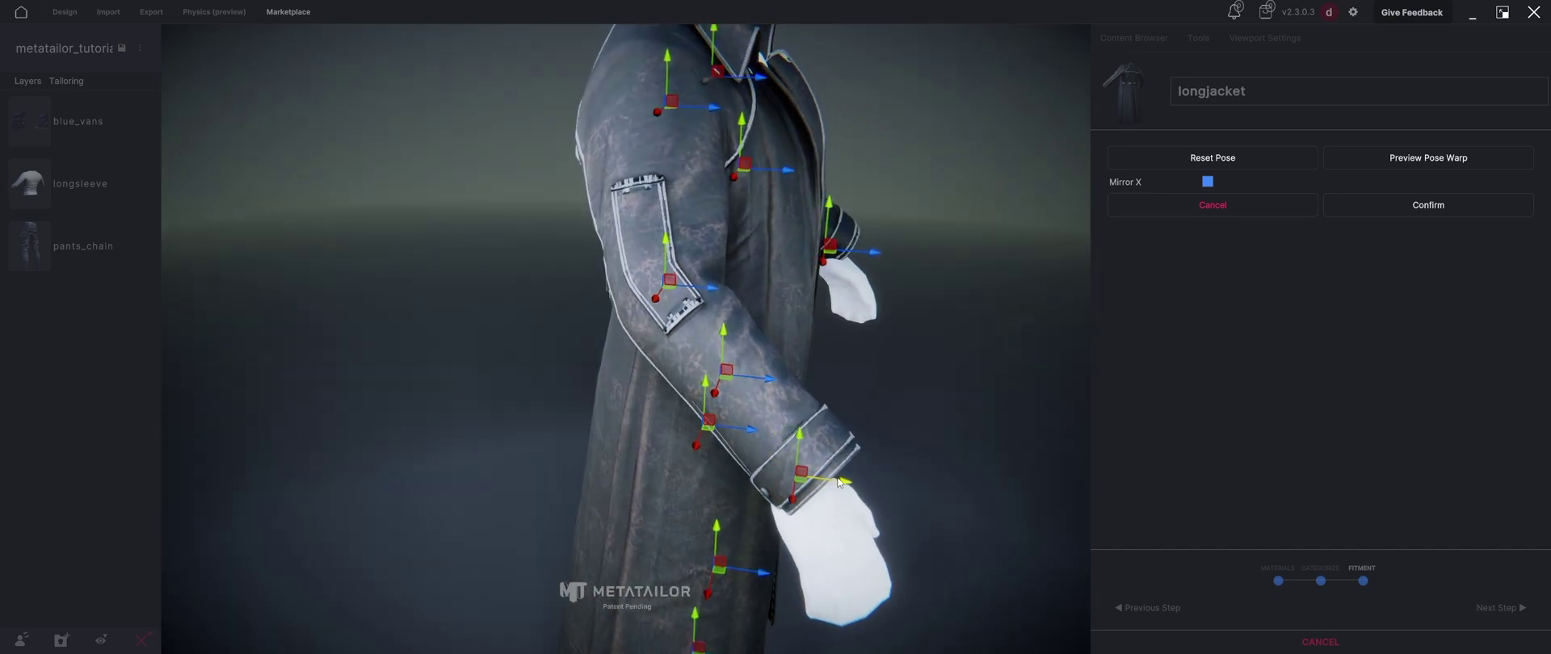
drag(798, 438, 886, 472)
middle_drag(886, 472, 739, 415)
scroll(768, 414, down, 3)
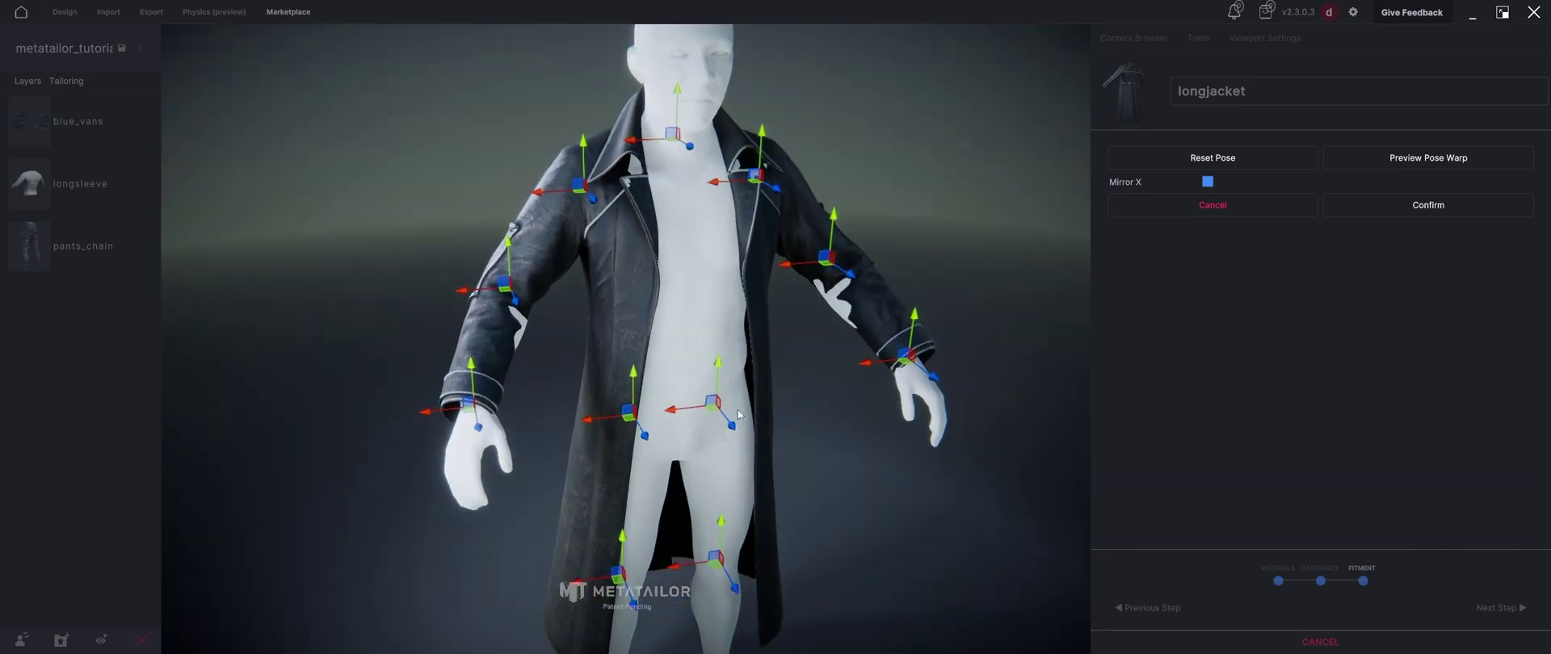
Nudge the mirrored elbow and wrist joints outward within the sleeves, and confirm the pose match to finish the longjacket's fitment
drag(482, 299, 476, 351)
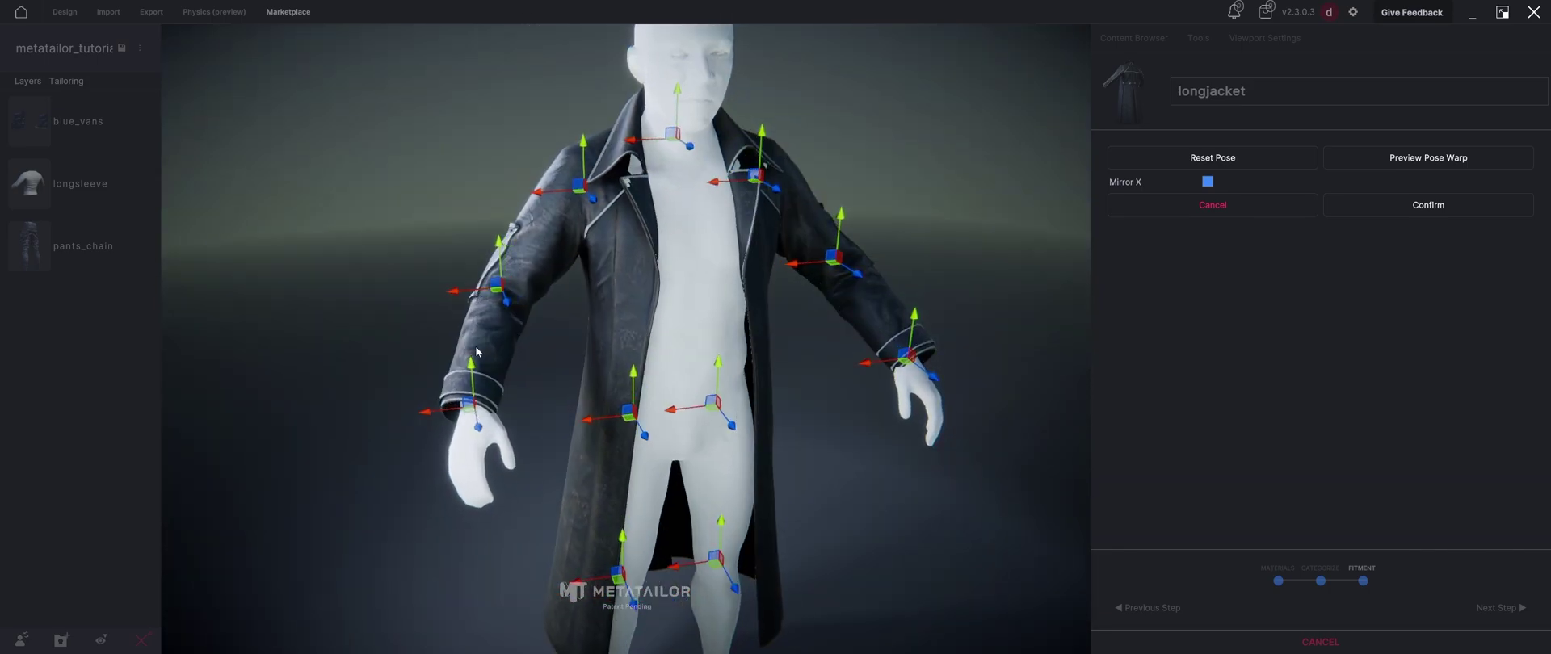
drag(446, 410, 435, 416)
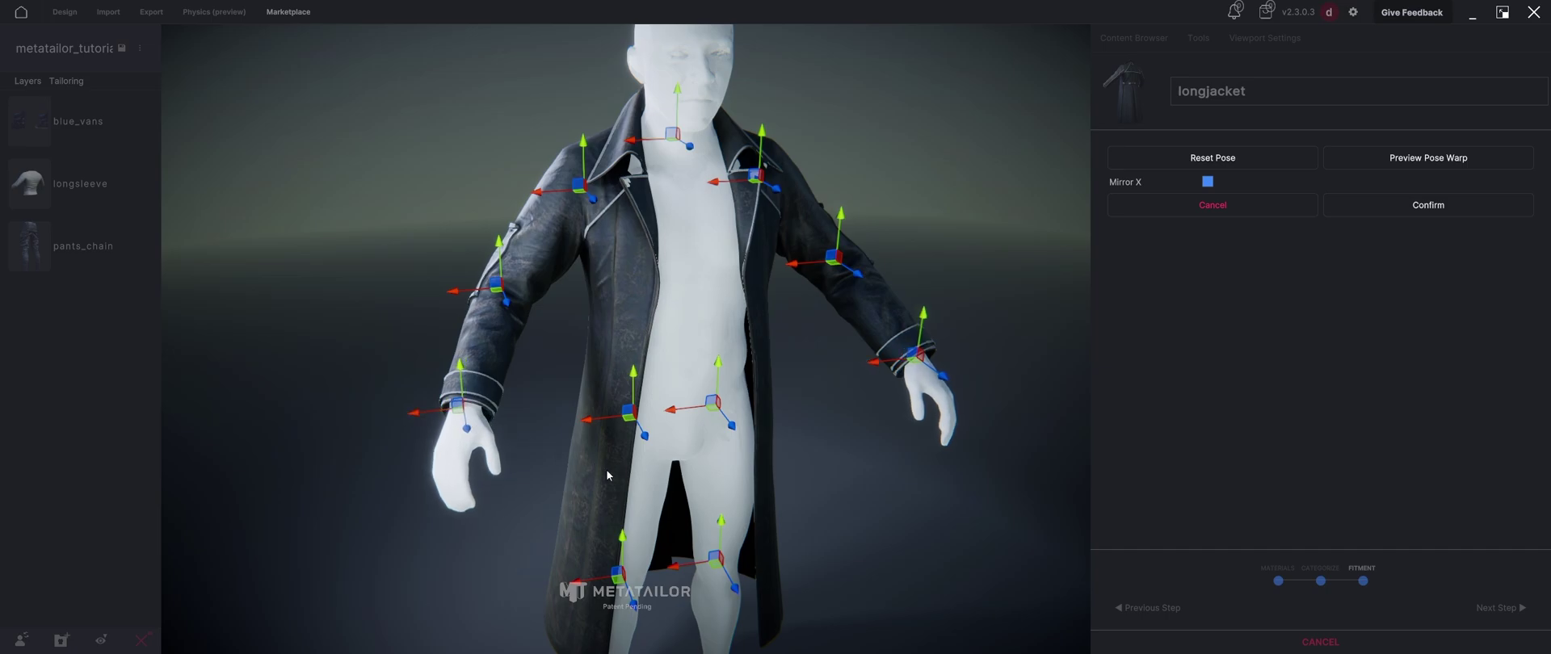
middle_drag(607, 474, 738, 372)
scroll(713, 374, down, 2)
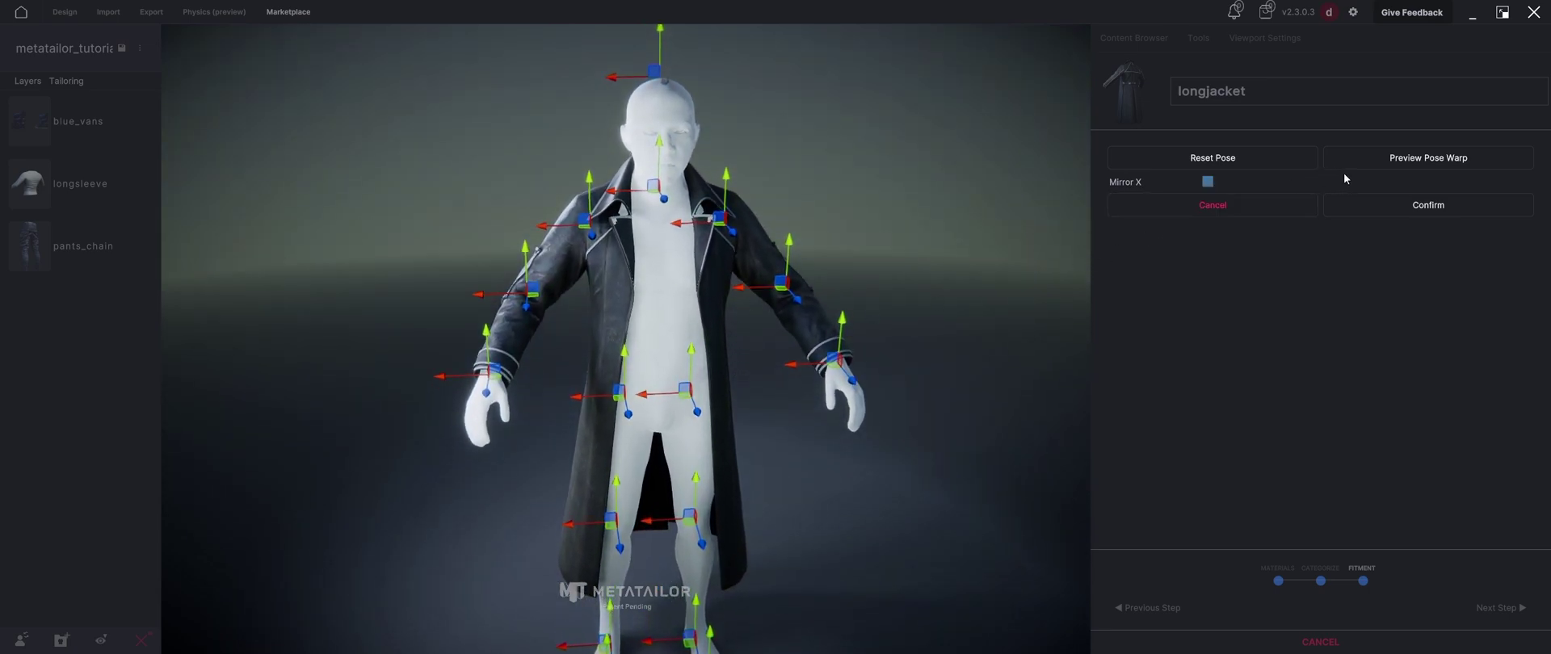
click(1389, 202)
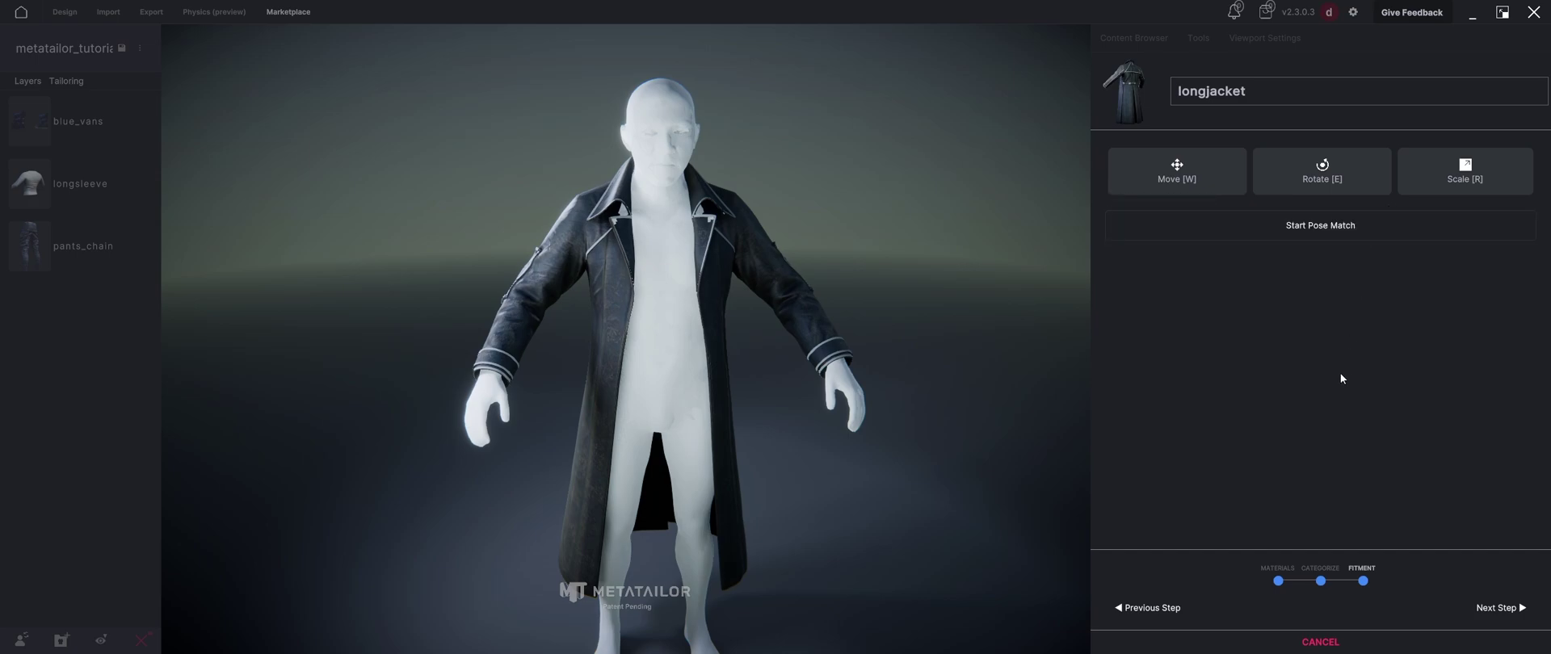
click(1500, 607)
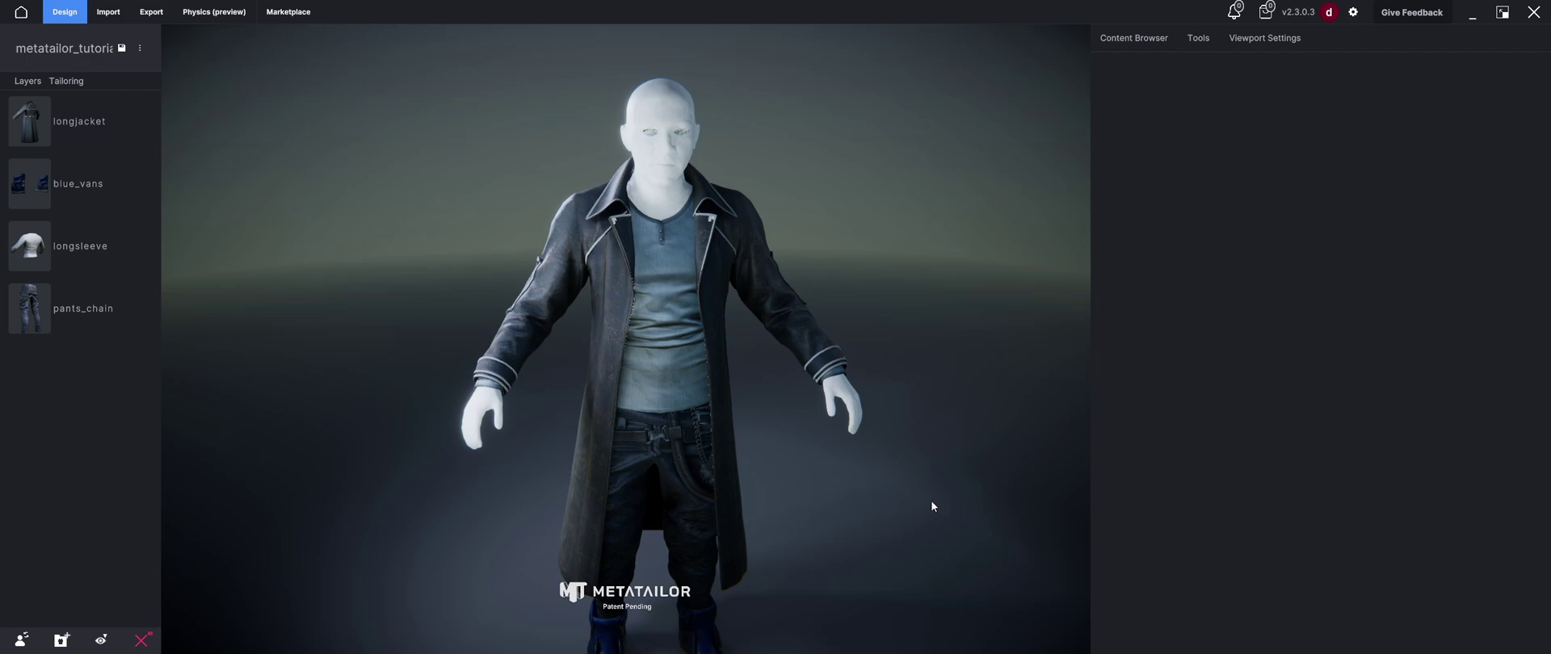
Increase the longjacket's layering thickness to about a third of its range and slightly reduce its yield
drag(929, 501, 897, 502)
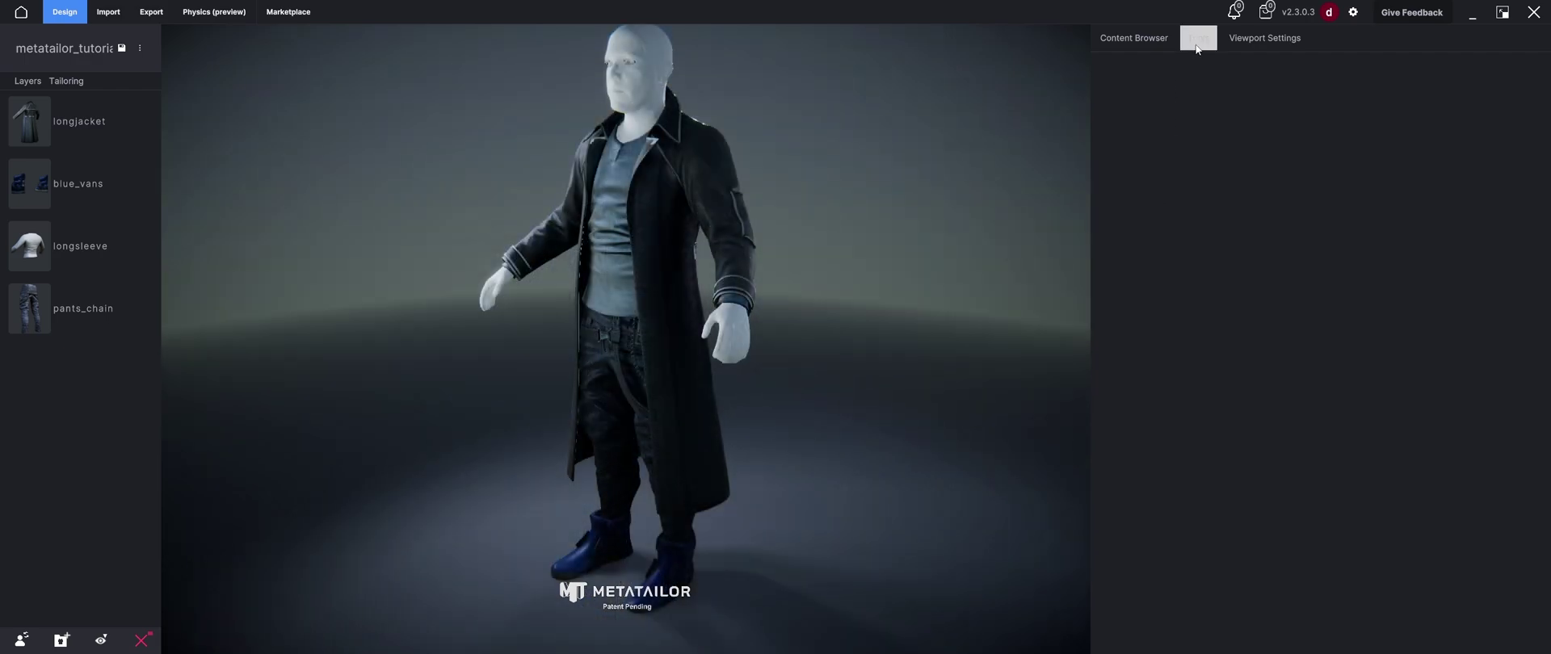
click(1198, 40)
click(69, 135)
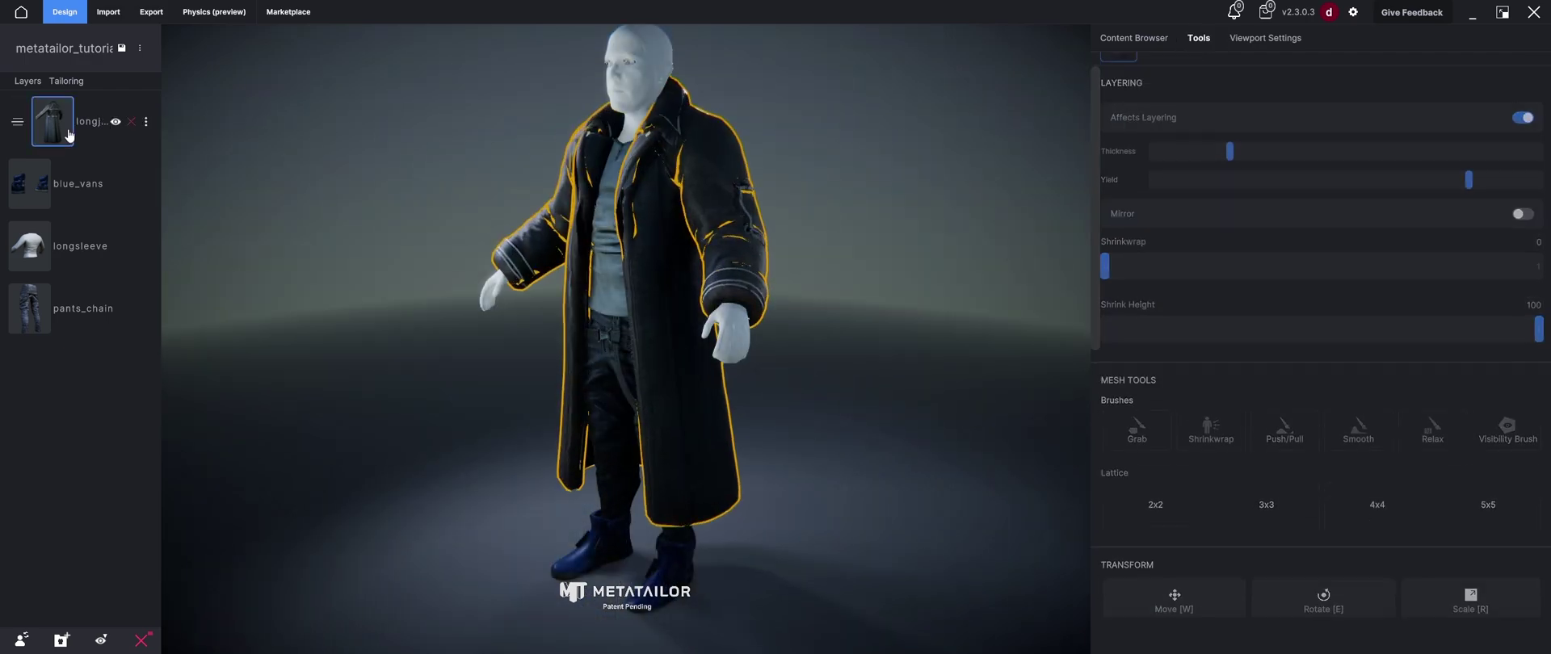
drag(882, 226, 919, 243)
scroll(912, 242, up, 3)
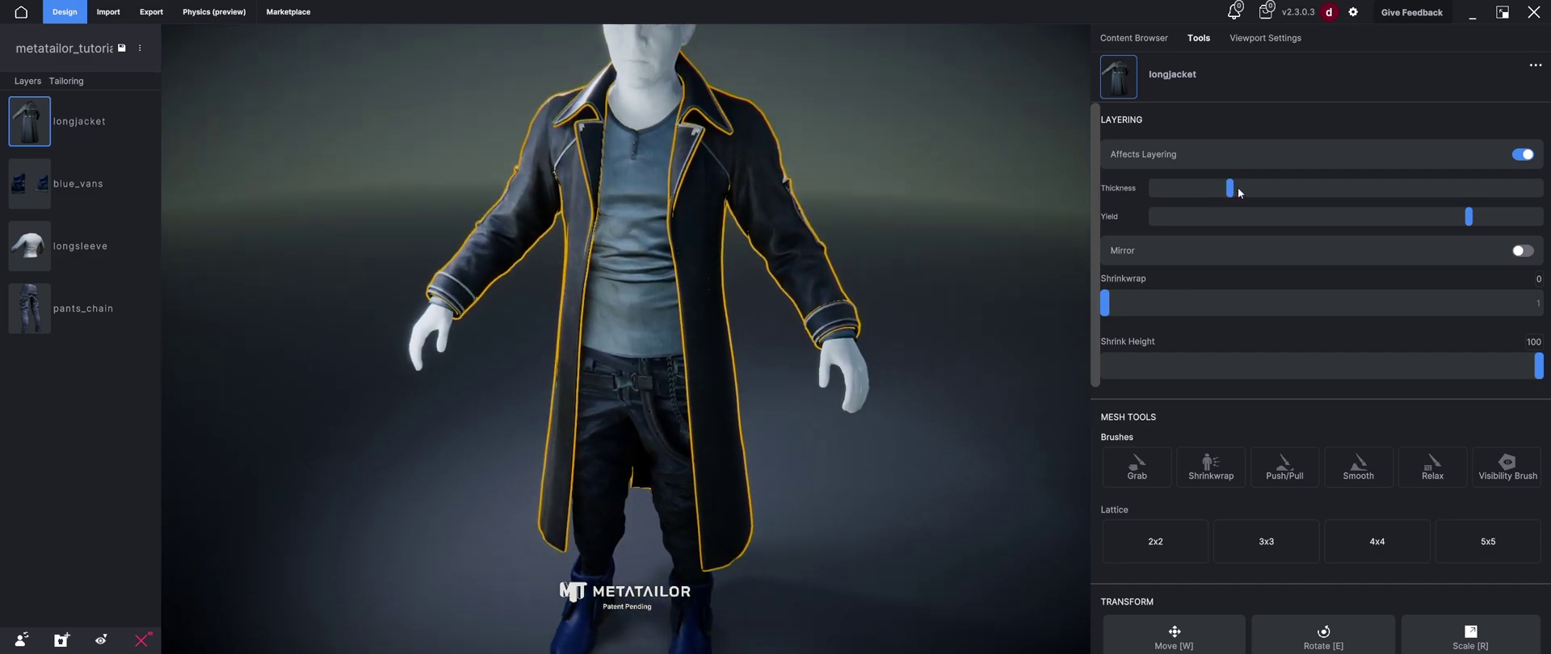
drag(1239, 192, 1297, 193)
mouse_move(1471, 220)
mouse_down()
mouse_move(1440, 220)
mouse_move(1465, 221)
mouse_up()
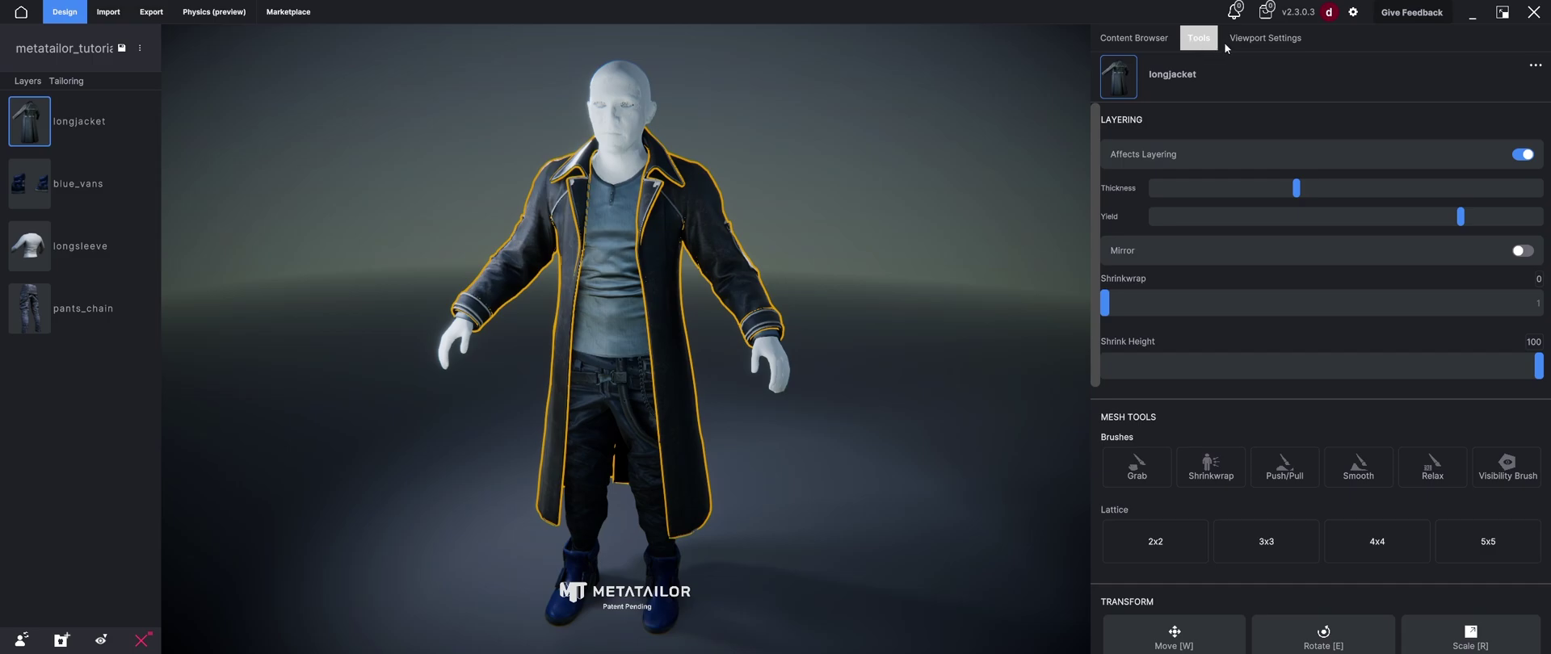
Play the Male Walking animation on the dressed avatar
click(1228, 42)
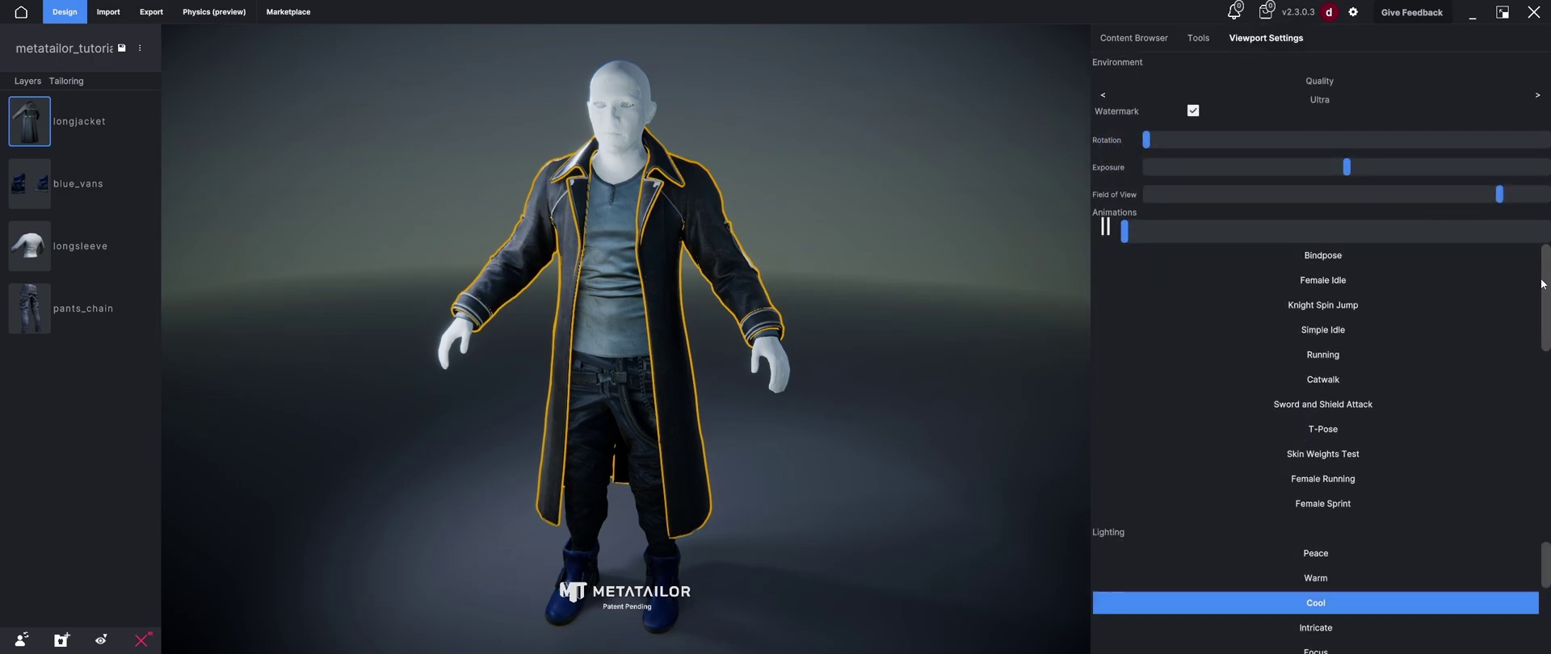
drag(1542, 282, 1538, 396)
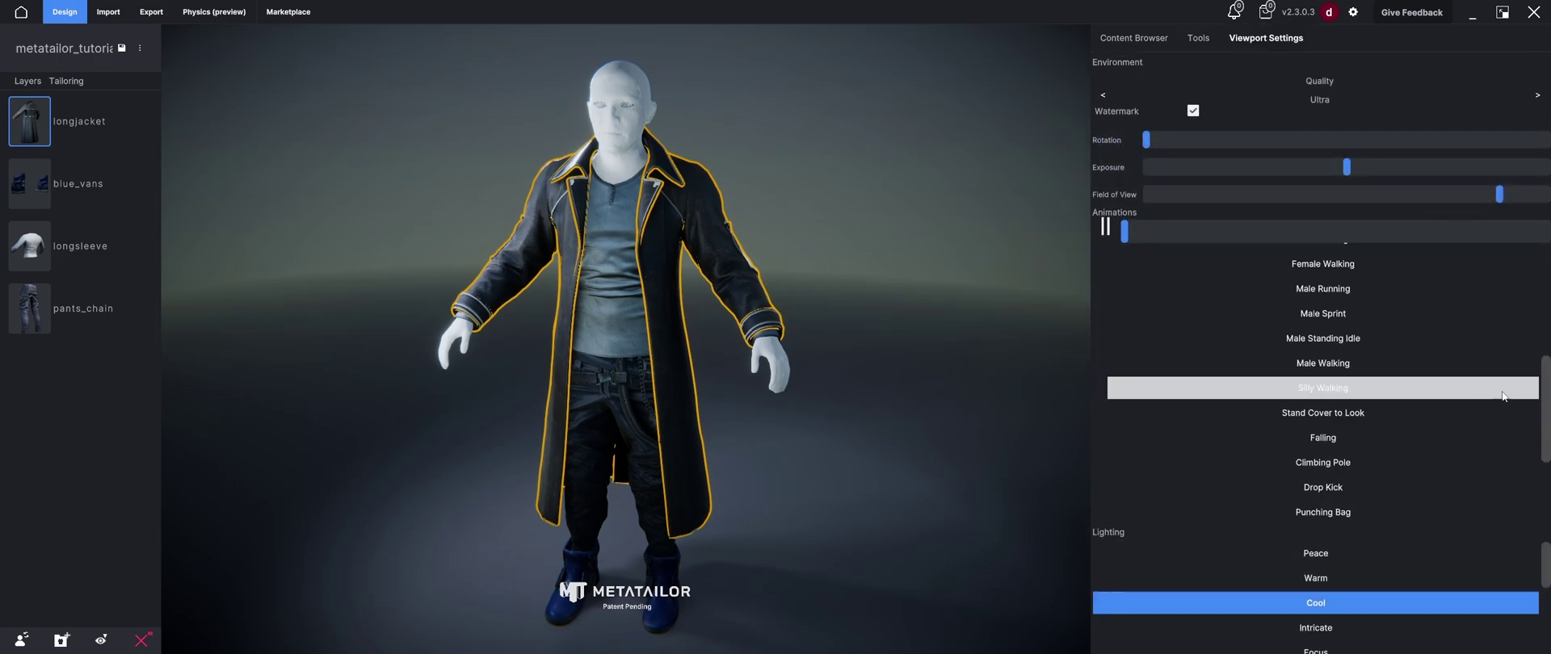
click(1324, 365)
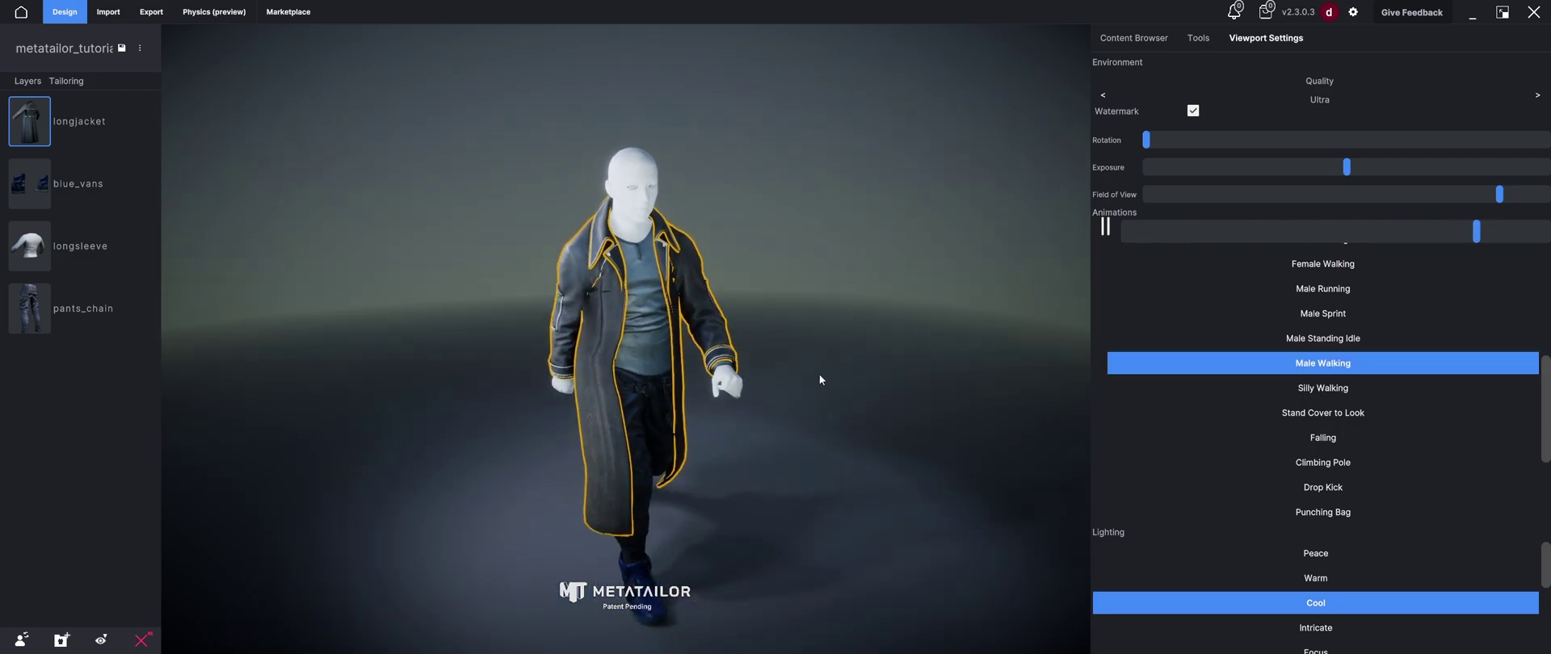
Open manual physics parameter painting for the longjacket and activate Paint Blending
click(212, 13)
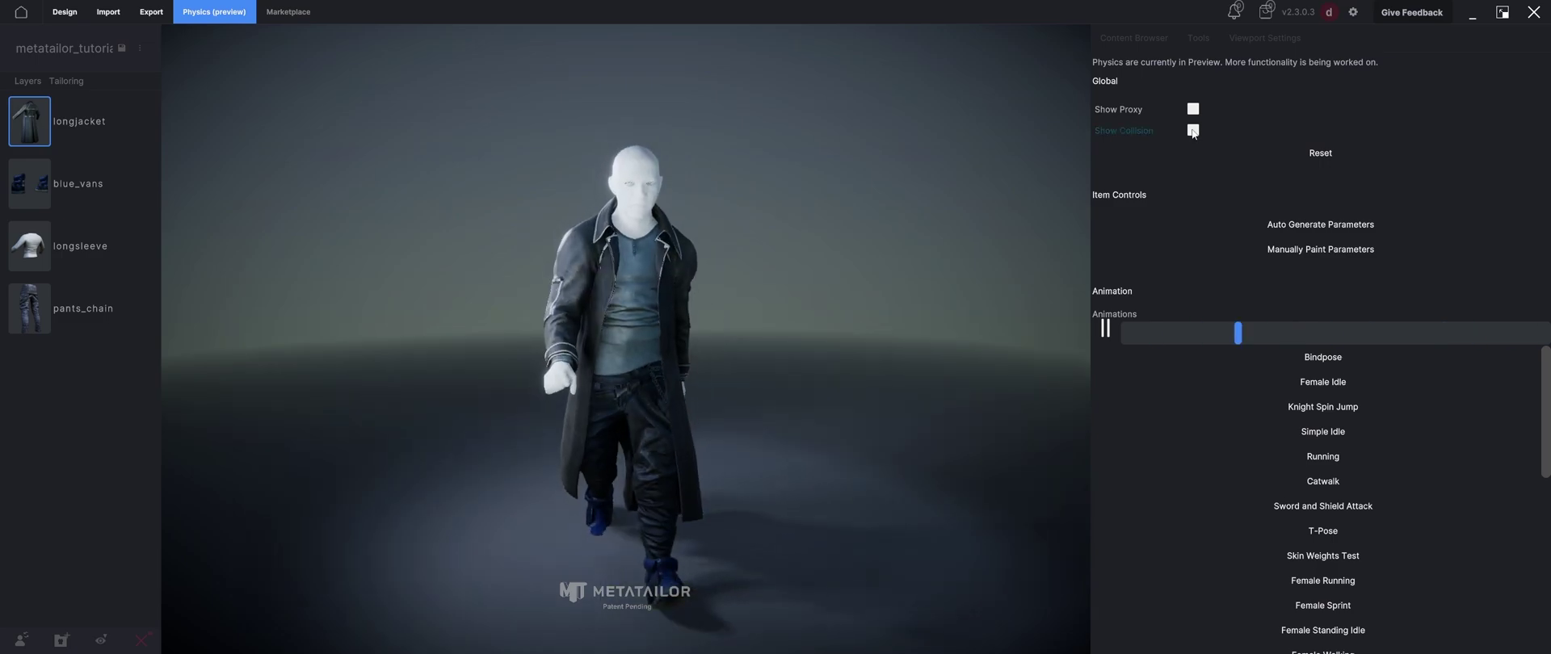
click(1311, 247)
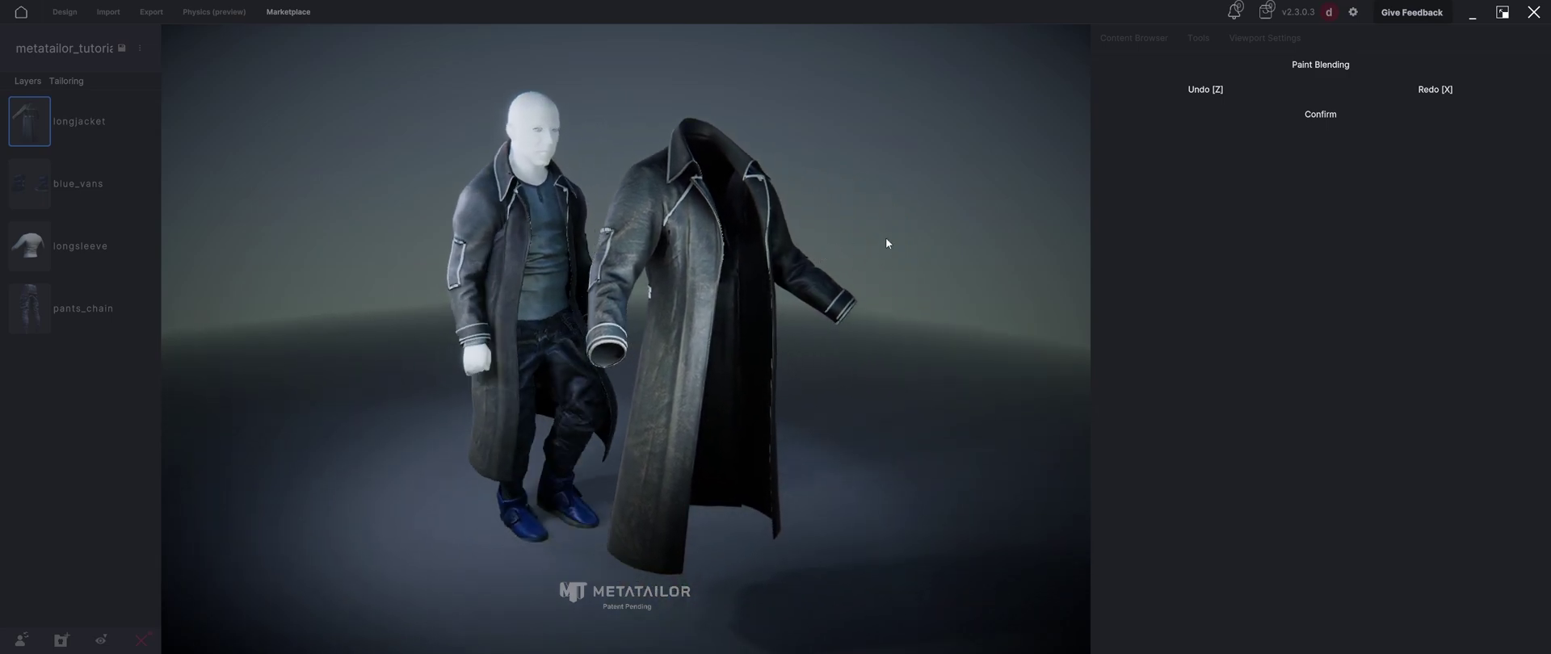
click(1310, 69)
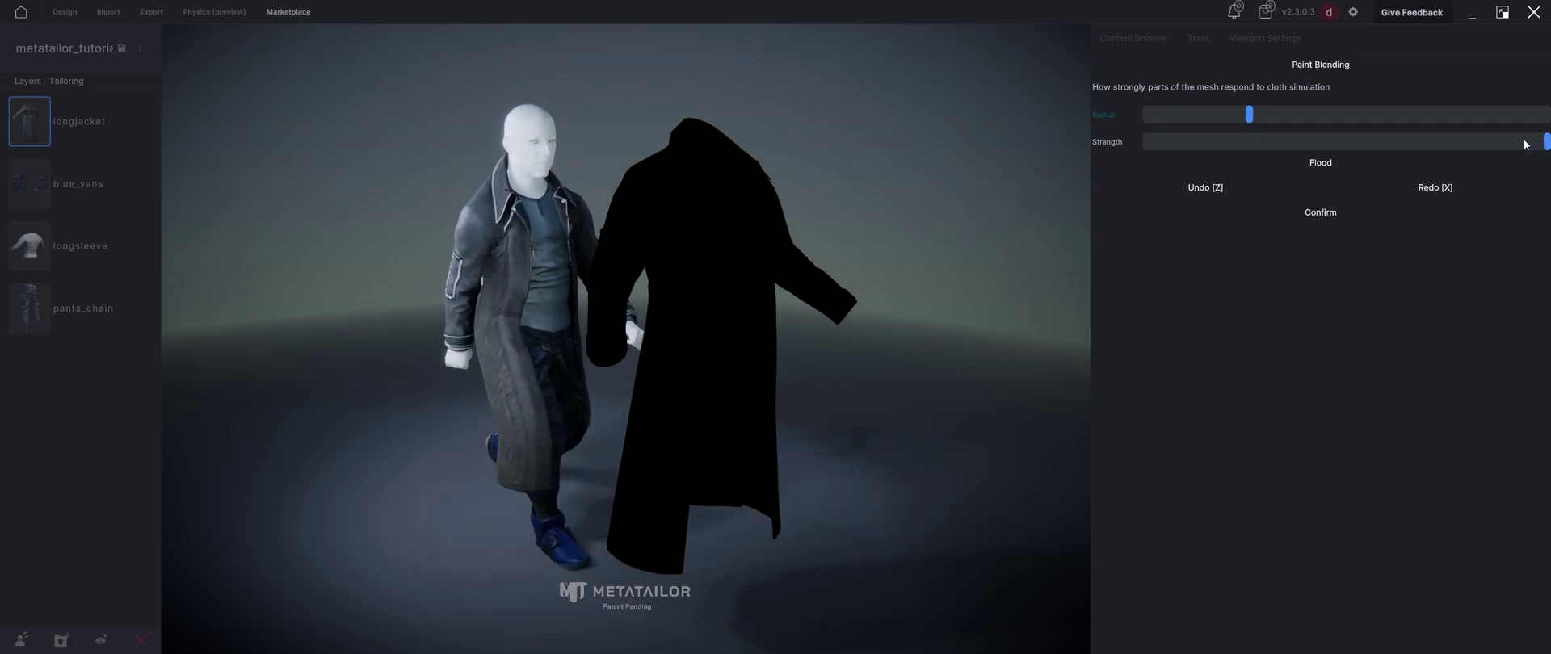
Flood the whole longjacket's cloth blending at full strength, and flood it again at zero strength
click(1323, 164)
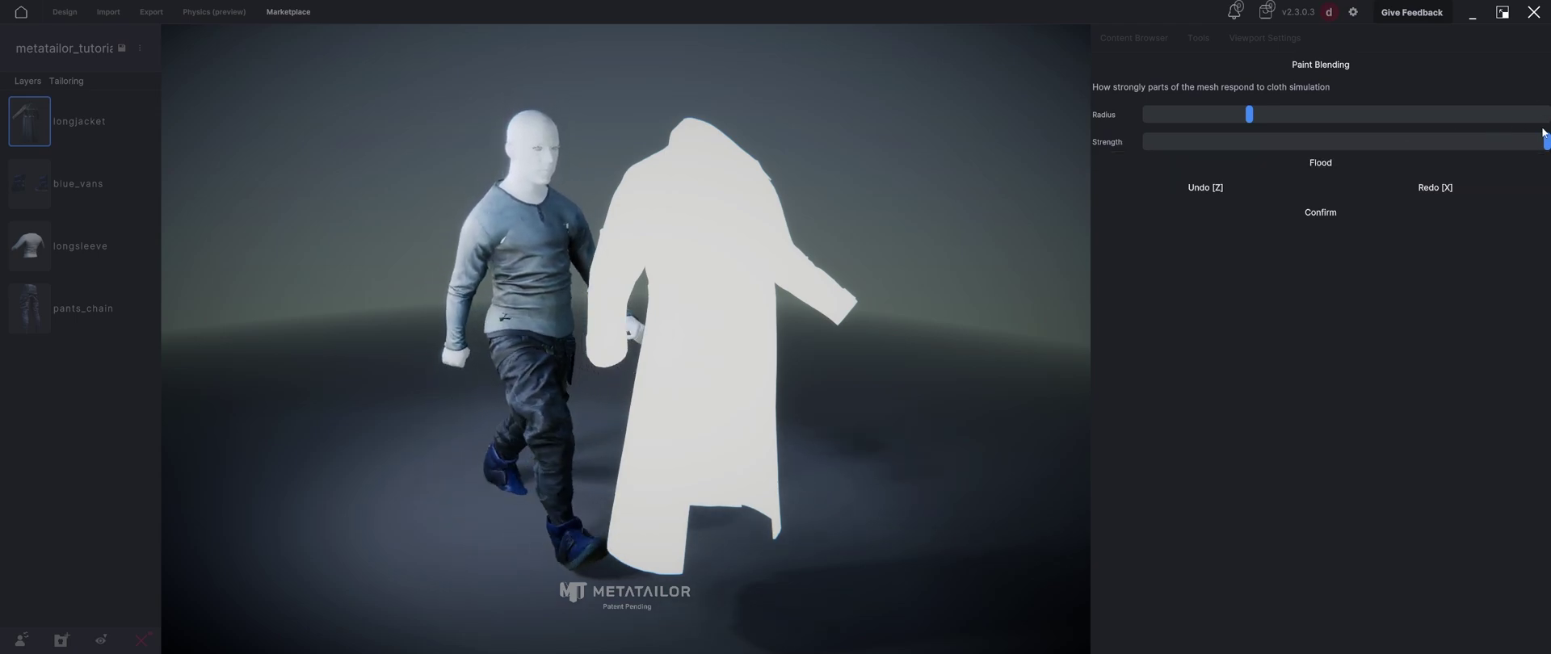
drag(1545, 142, 1146, 143)
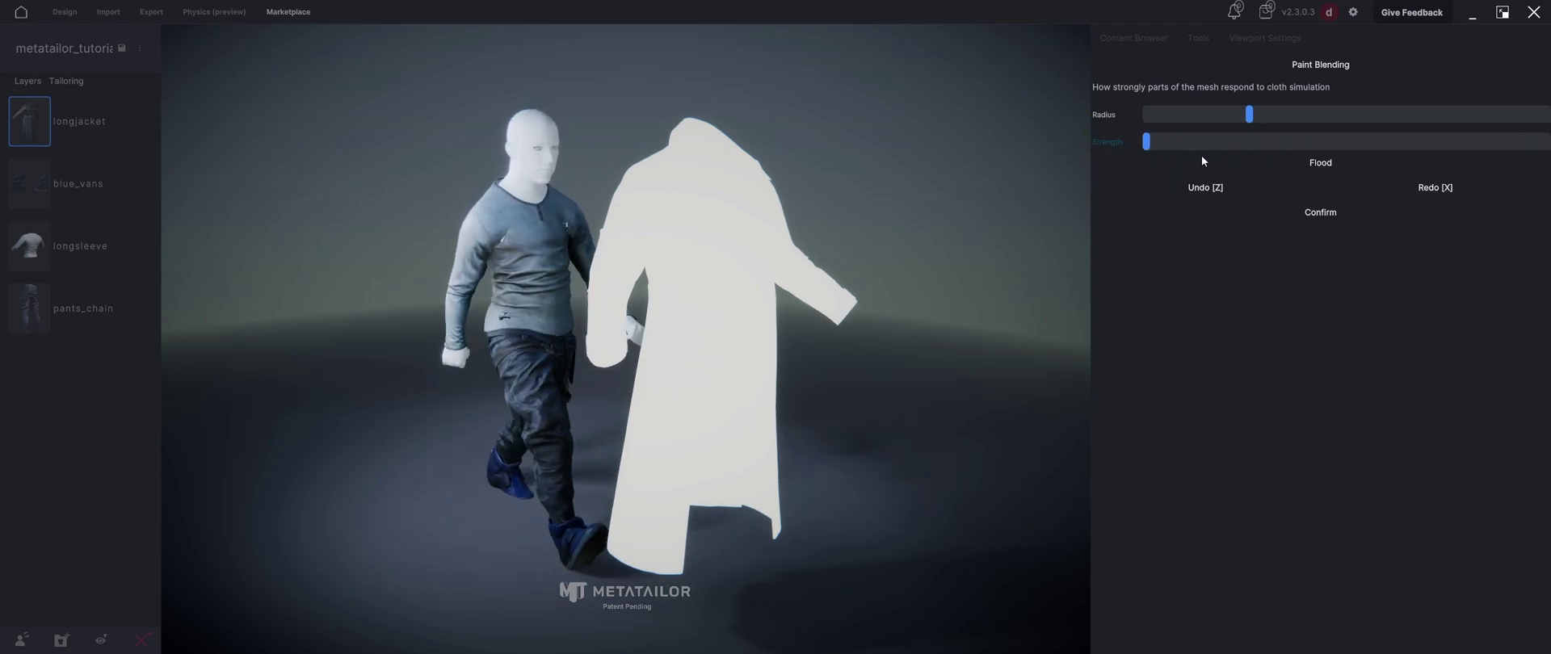
click(1321, 163)
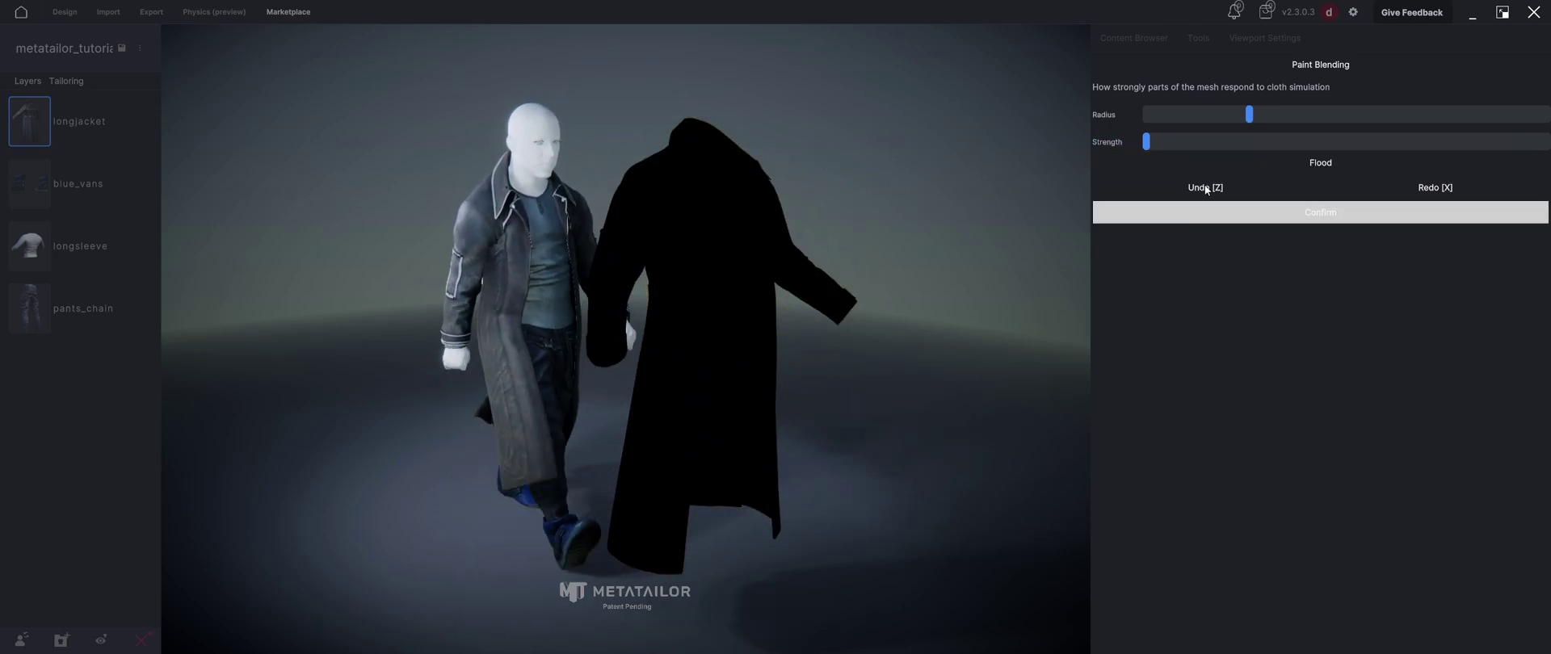
Paint full-strength cloth blending over the longjacket's skirt from the waist down, on its front, back and sides
drag(1153, 143, 1545, 149)
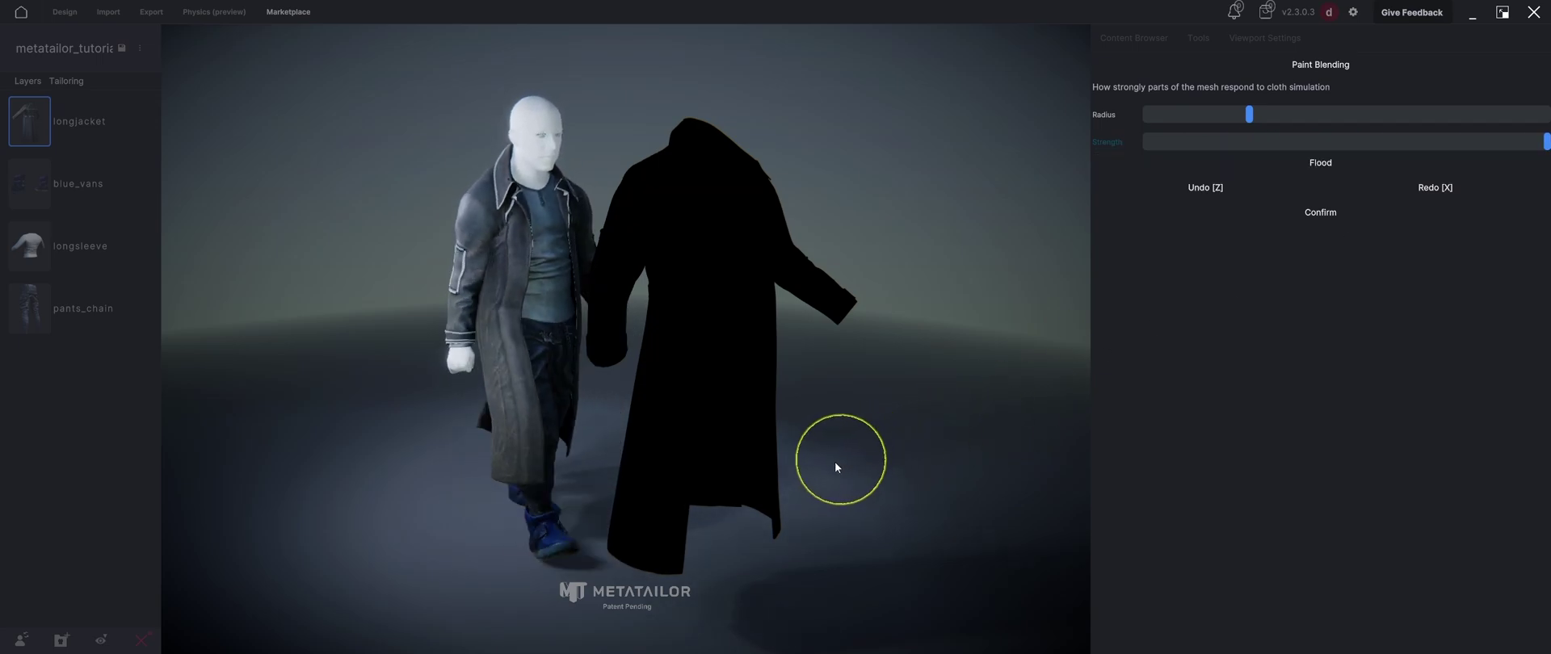
middle_drag(851, 463, 822, 430)
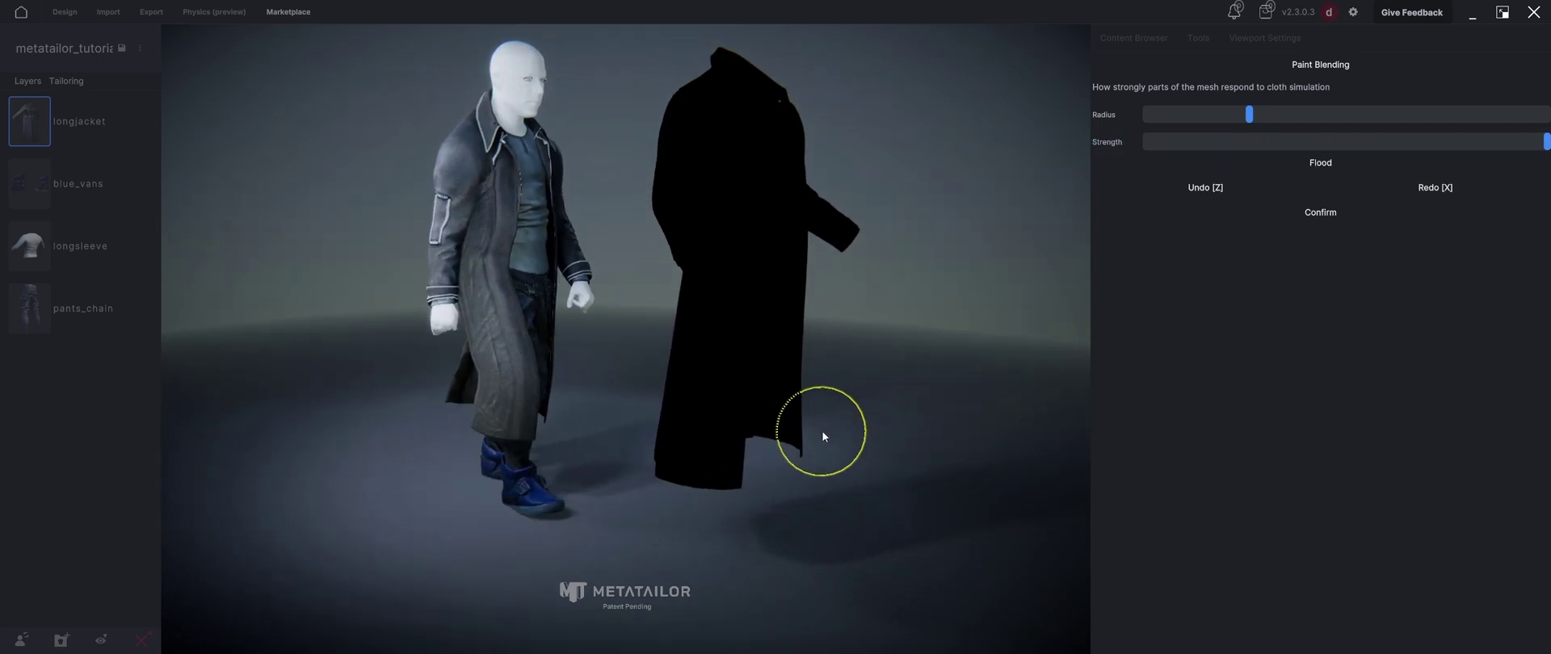
mouse_move(754, 423)
mouse_down()
mouse_move(683, 430)
mouse_move(701, 457)
mouse_move(729, 418)
mouse_move(781, 406)
mouse_move(799, 426)
mouse_move(781, 416)
mouse_up()
middle_drag(782, 417, 689, 416)
mouse_move(575, 418)
mouse_down()
mouse_move(528, 419)
mouse_move(505, 399)
mouse_move(496, 414)
mouse_move(598, 396)
mouse_move(541, 414)
mouse_move(467, 398)
mouse_move(525, 391)
mouse_move(533, 366)
mouse_move(476, 342)
mouse_move(526, 351)
mouse_move(531, 327)
mouse_move(602, 336)
mouse_move(634, 410)
mouse_move(604, 421)
mouse_up()
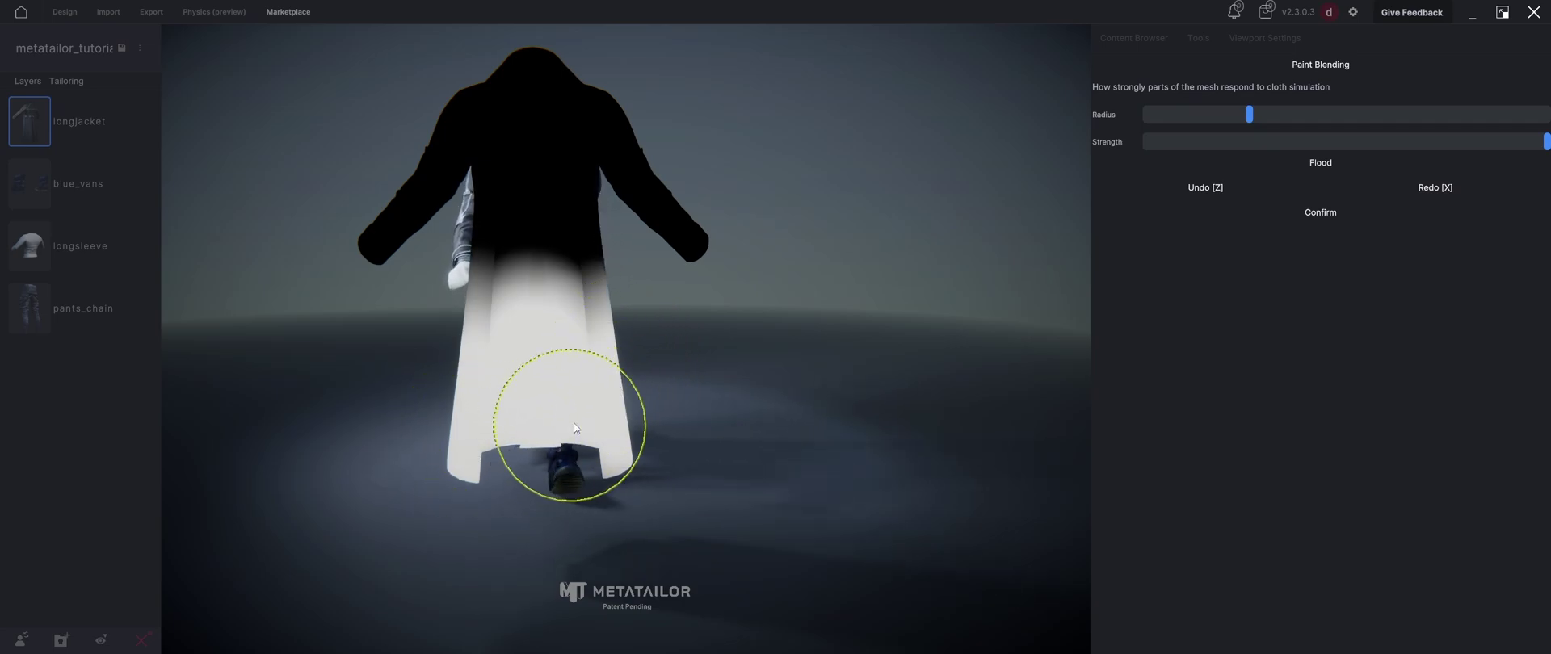
right_drag(573, 423, 412, 426)
middle_drag(411, 425, 549, 483)
mouse_move(549, 483)
right_down()
mouse_move(474, 468)
mouse_move(517, 459)
right_up()
mouse_move(611, 422)
mouse_down()
mouse_move(589, 414)
mouse_move(600, 403)
mouse_up()
right_drag(647, 486, 504, 462)
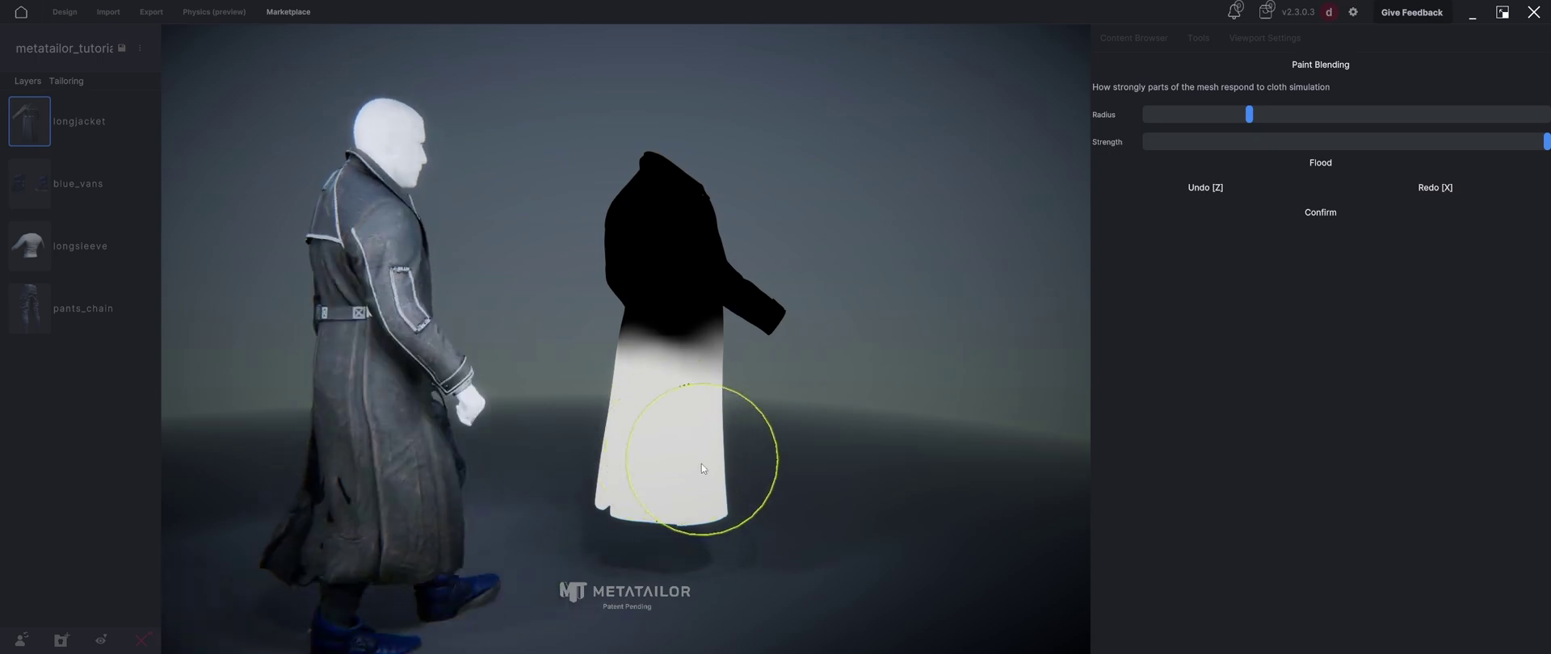
mouse_move(700, 463)
right_down()
mouse_move(592, 428)
mouse_move(679, 479)
mouse_move(913, 476)
mouse_move(709, 457)
right_up()
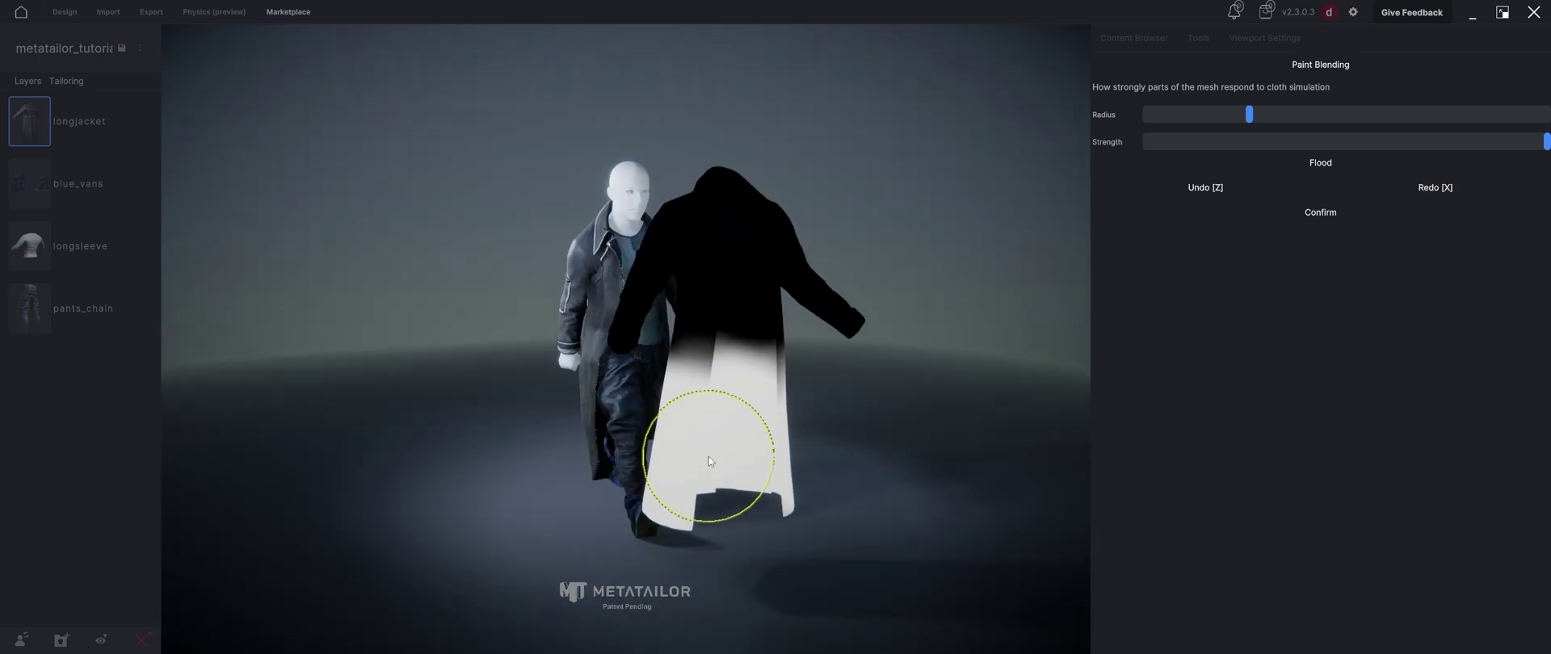
Confirm the painted blending and preview the jacket physics with the Running animation
click(1324, 212)
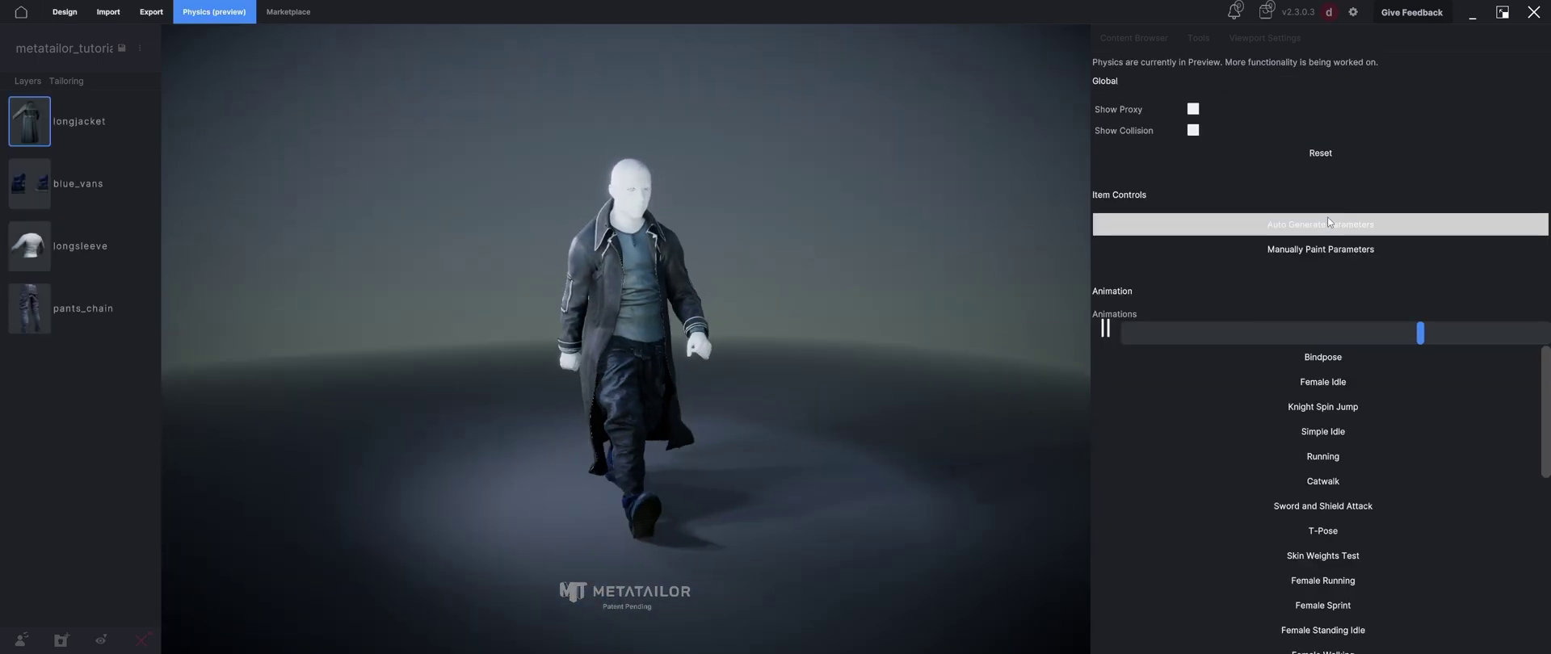
click(1421, 457)
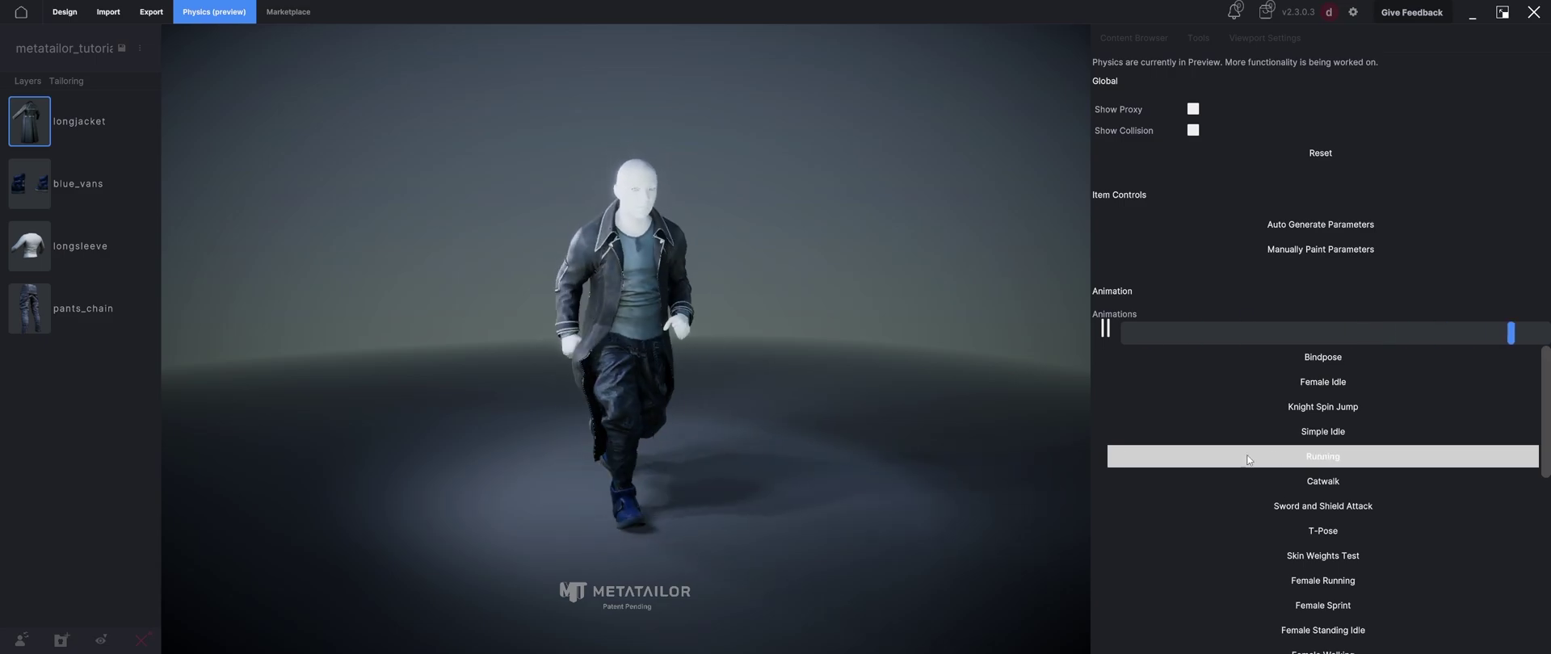
mouse_move(827, 420)
right_down()
mouse_move(869, 428)
mouse_move(843, 429)
right_up()
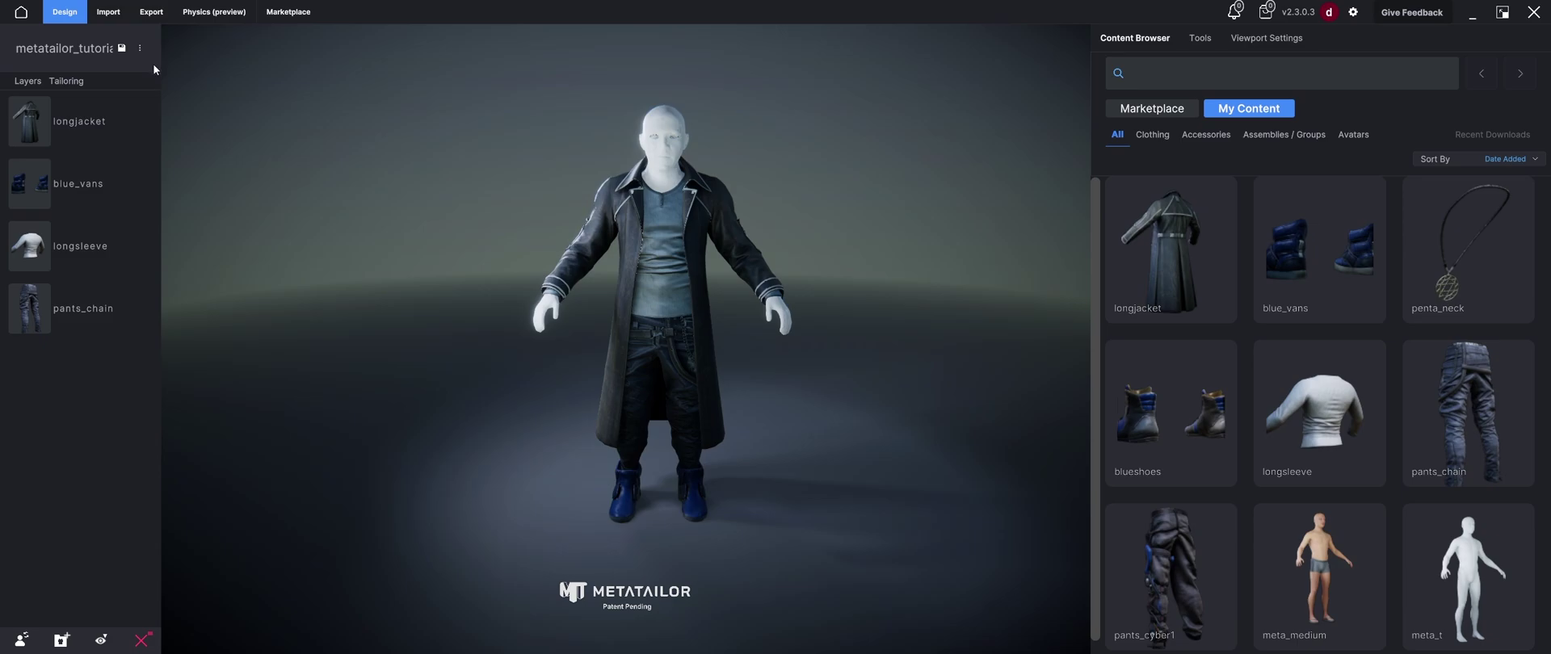
Export the clothes without the avatar as FBX named bladerunner_2049_larp, with vertex colors set to SimulationInRedChannel
click(151, 13)
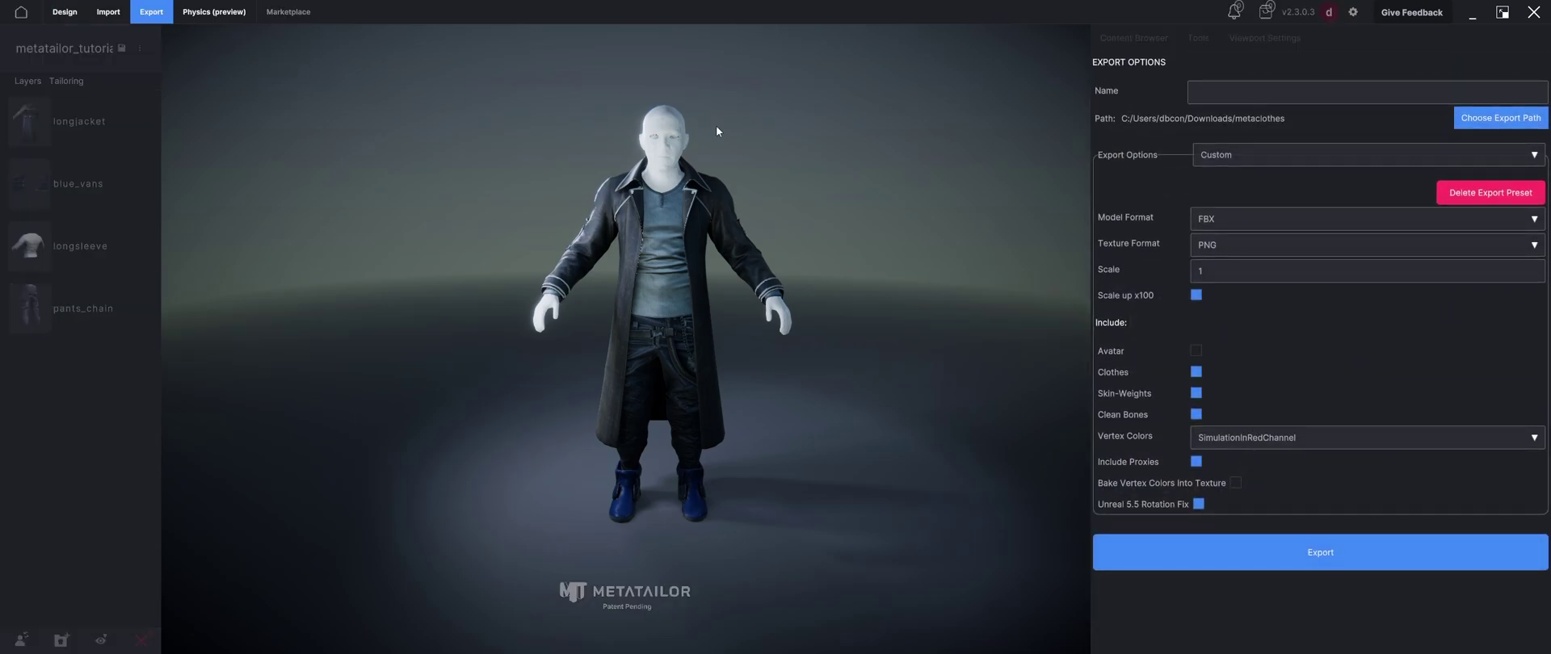
click(1257, 100)
text(bladerunner_2049_larp)
click(1193, 349)
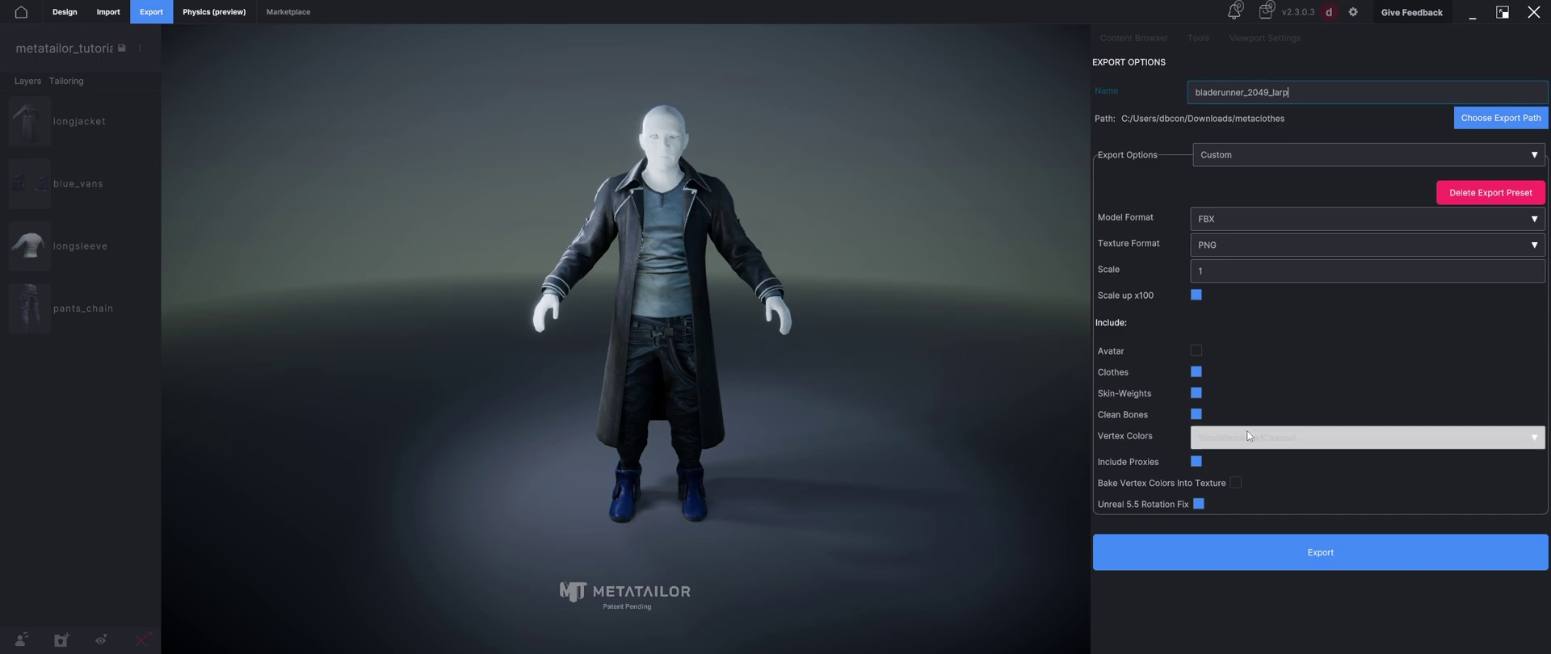
click(1308, 439)
click(1301, 482)
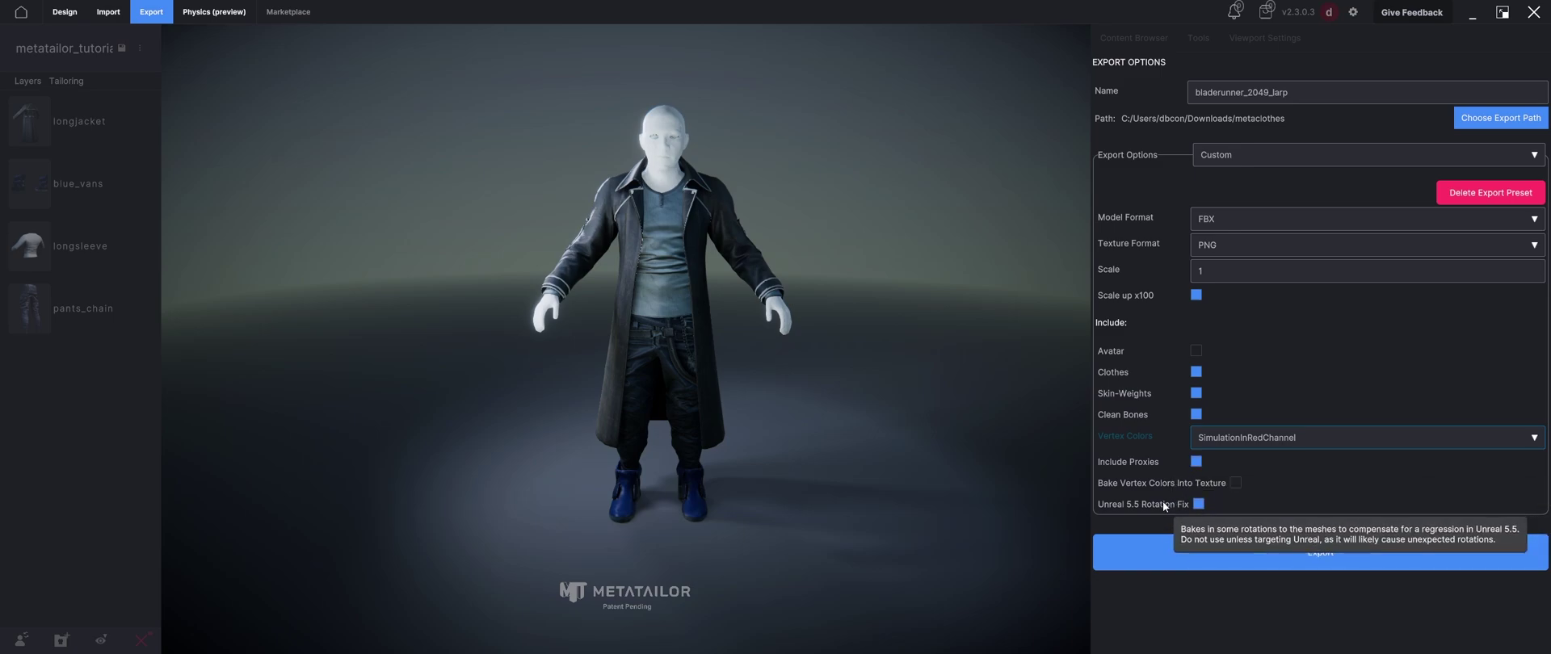
click(1244, 551)
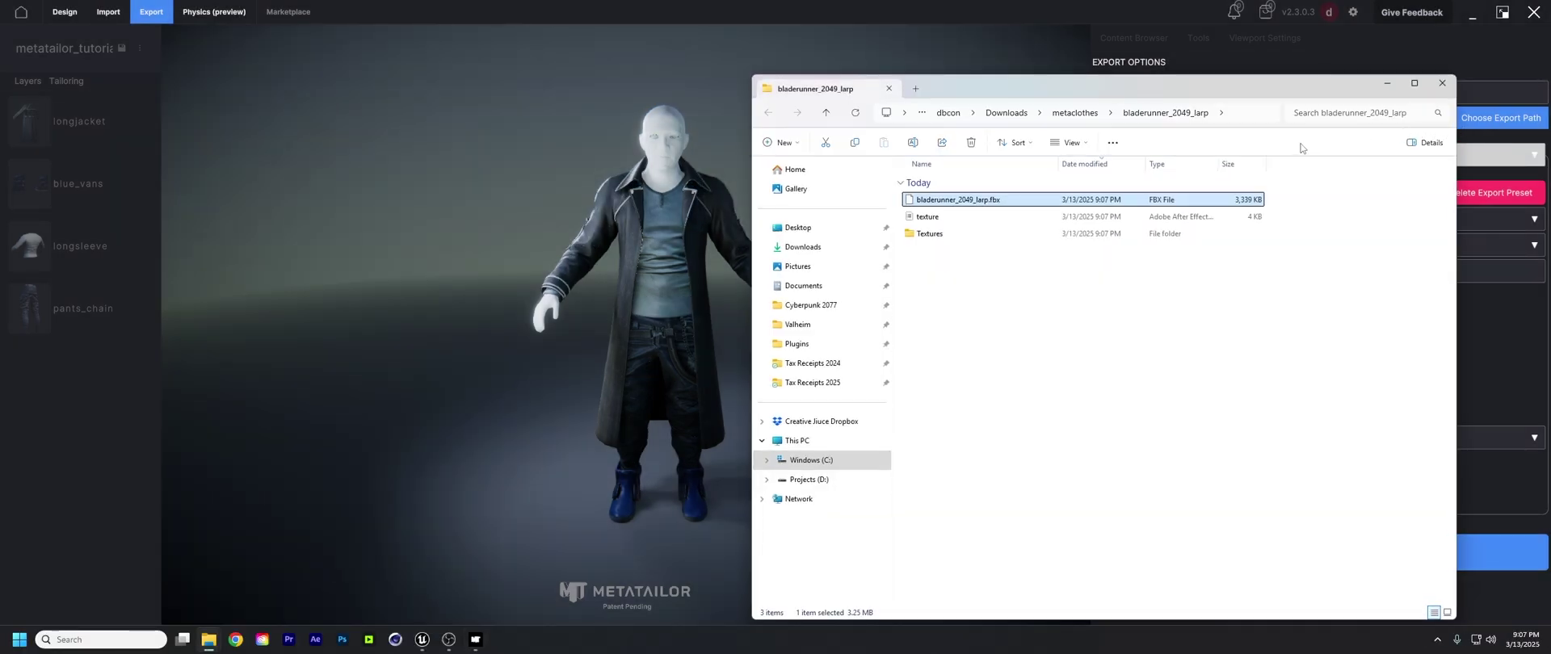
Switch to Unreal Engine and bring bladerunner_2049_larp.fbx from the export folder into the bladerunner_2049 content folder
drag(1118, 100, 977, 70)
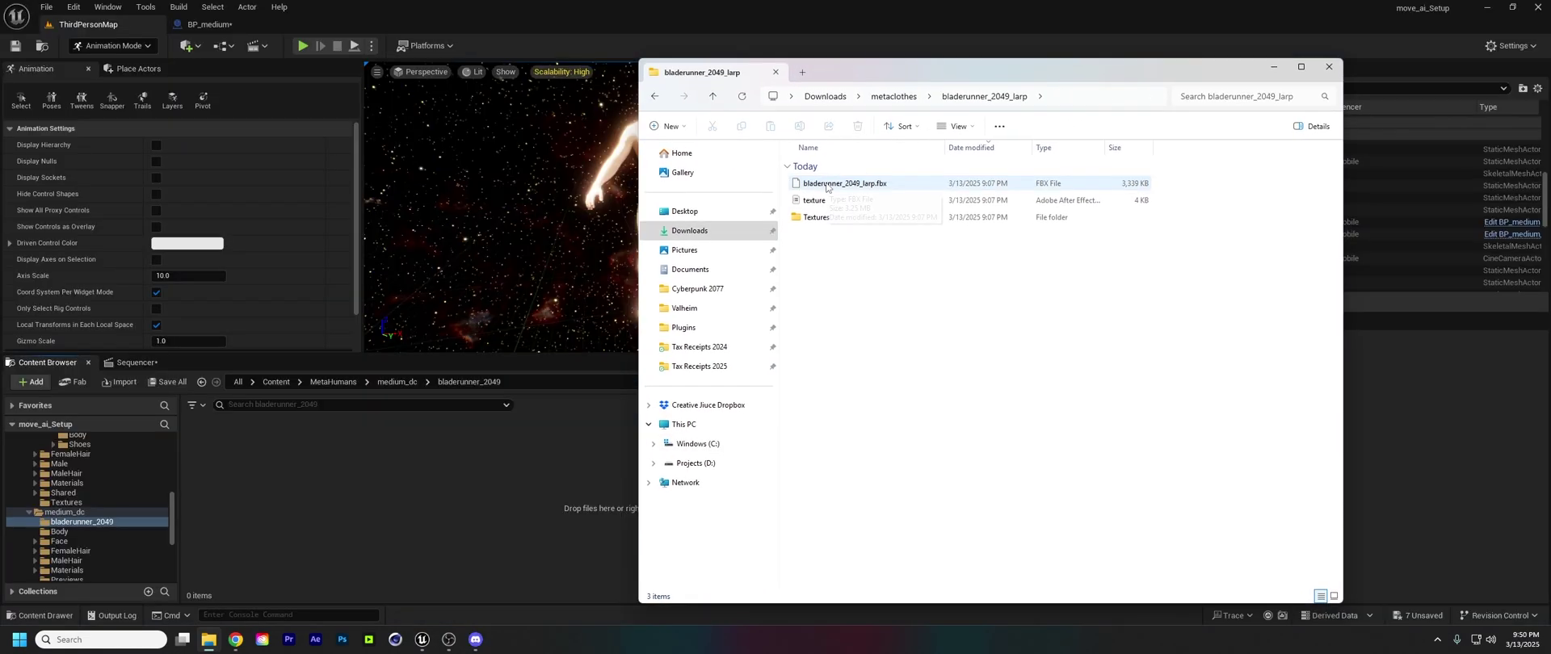
drag(827, 188, 614, 289)
drag(406, 483, 404, 482)
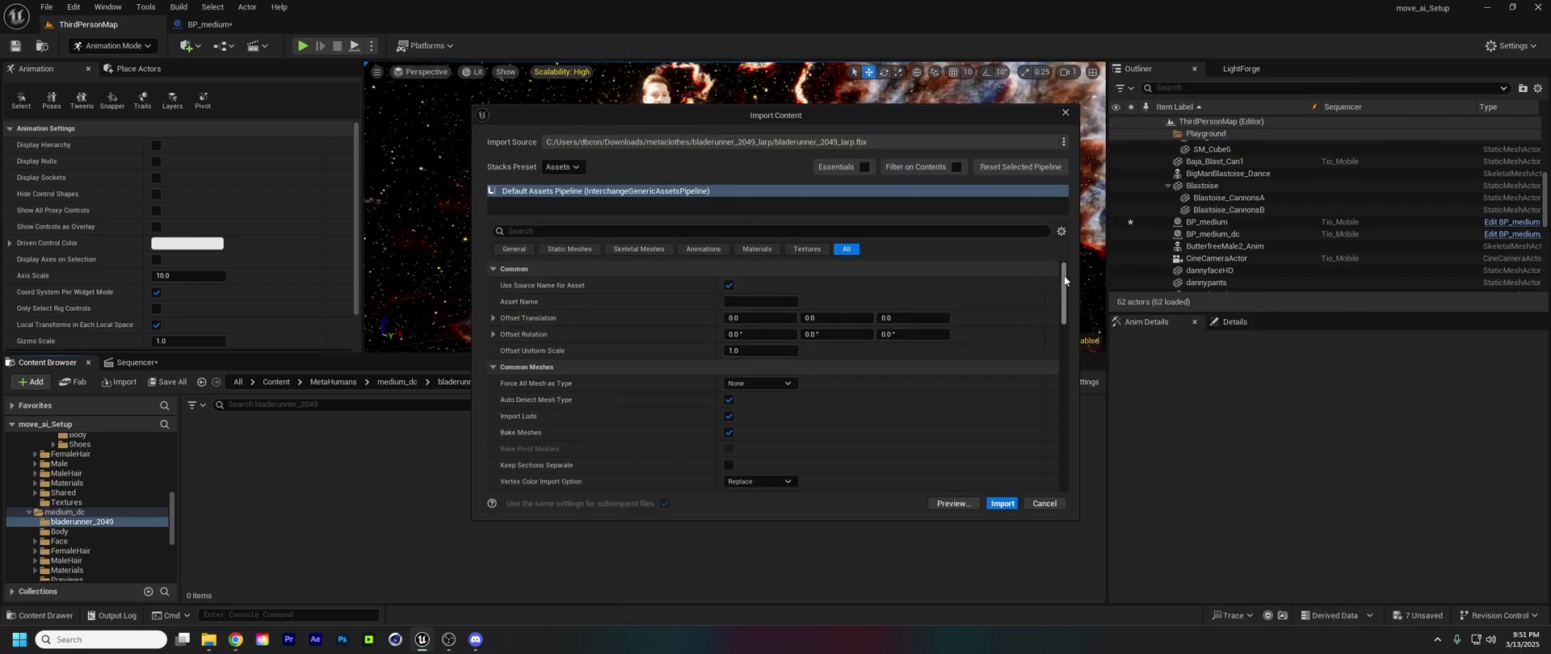
Set the import skeleton to metahuman_base_skel and import the outfit
drag(1064, 281, 1060, 318)
click(852, 358)
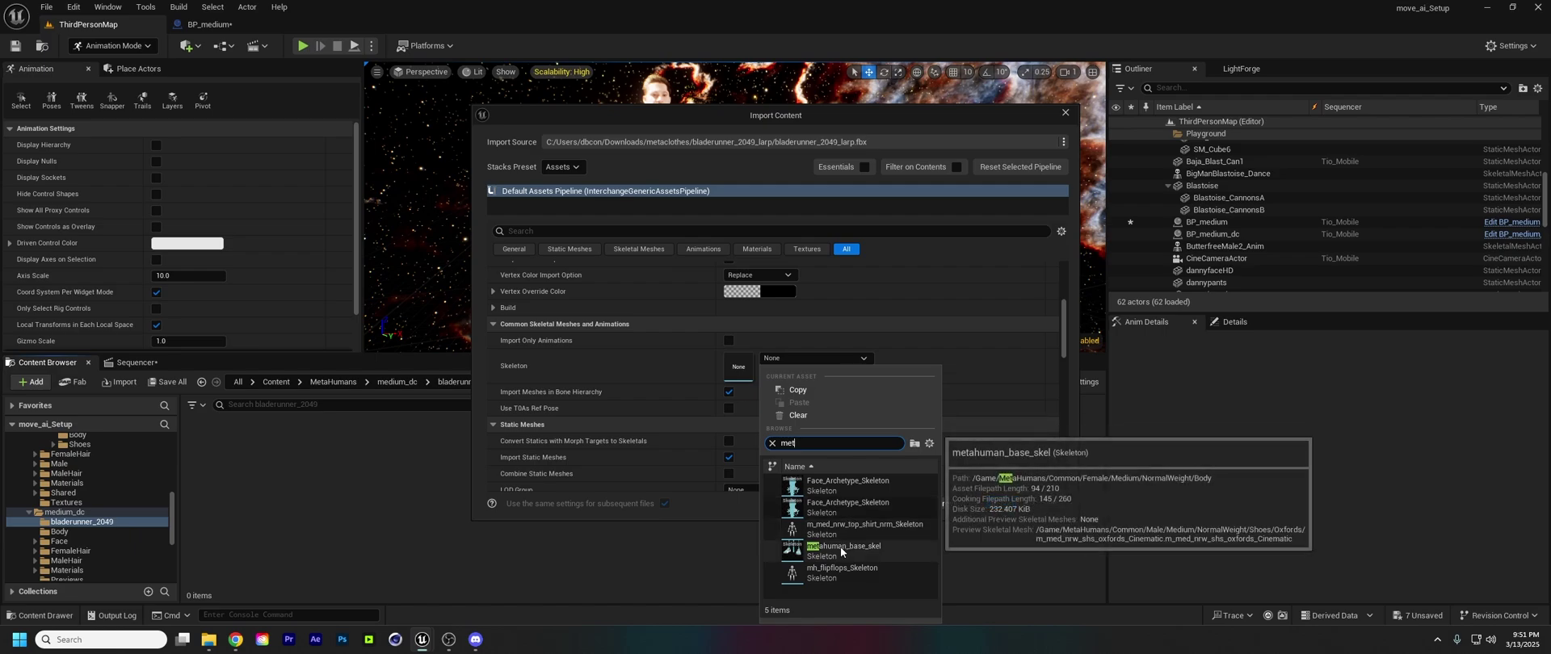
click(839, 546)
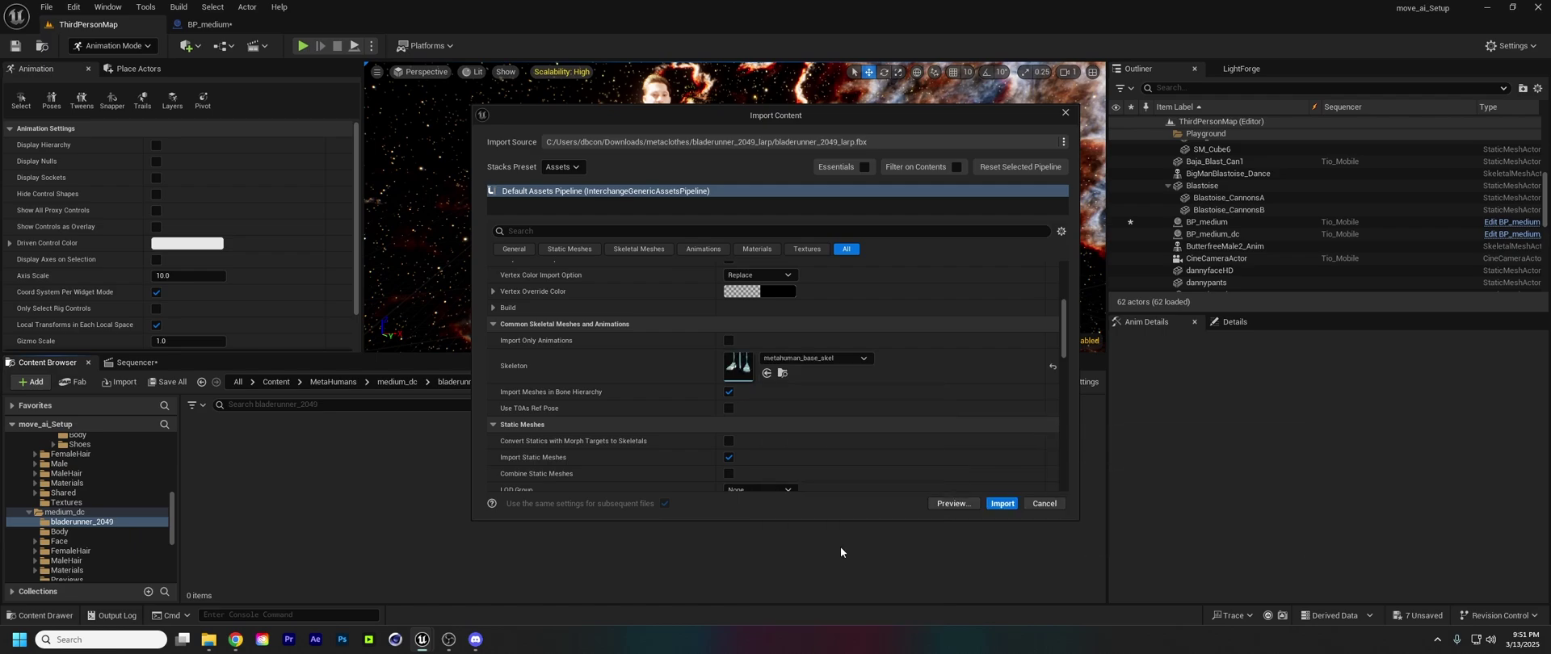
click(1002, 504)
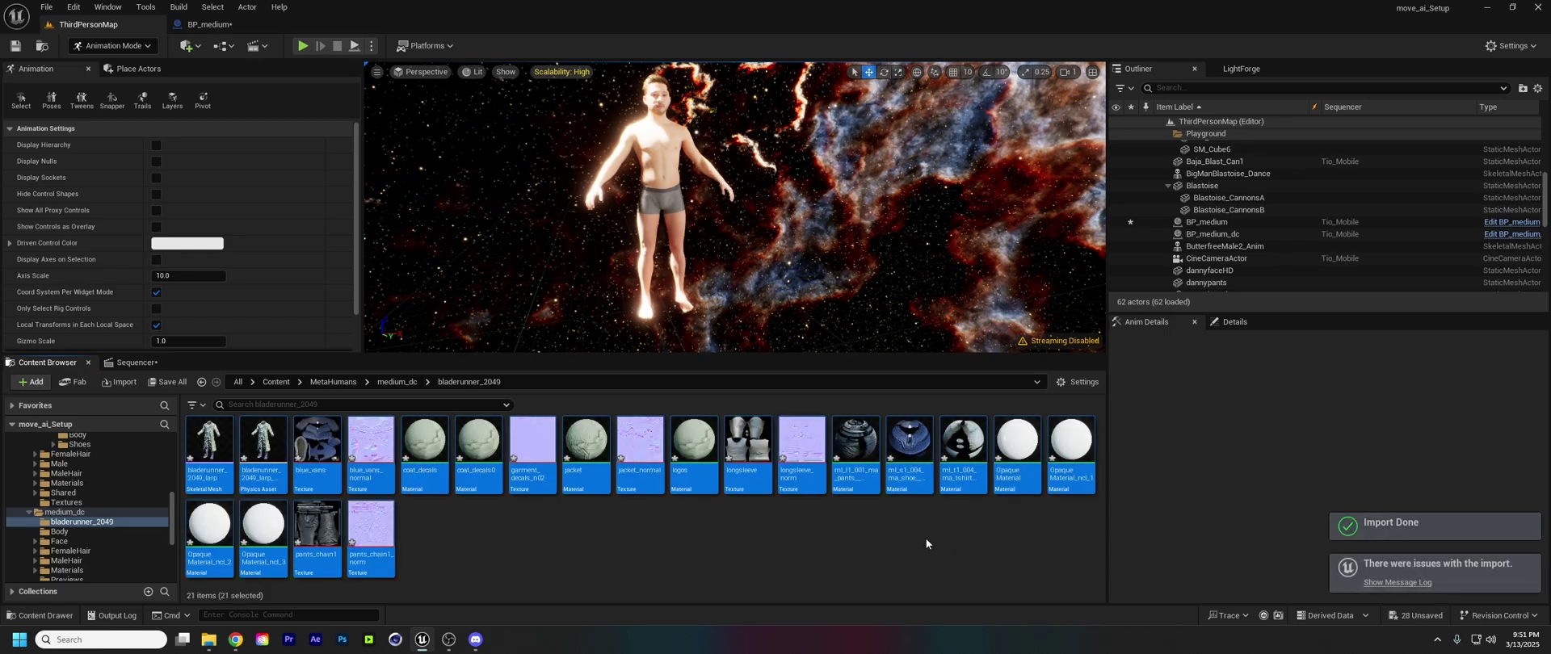
Open the imported bladerunner_2049_larp skeletal mesh and go through its LOD 0 sections to the OpaqueMaterial ones
click(608, 559)
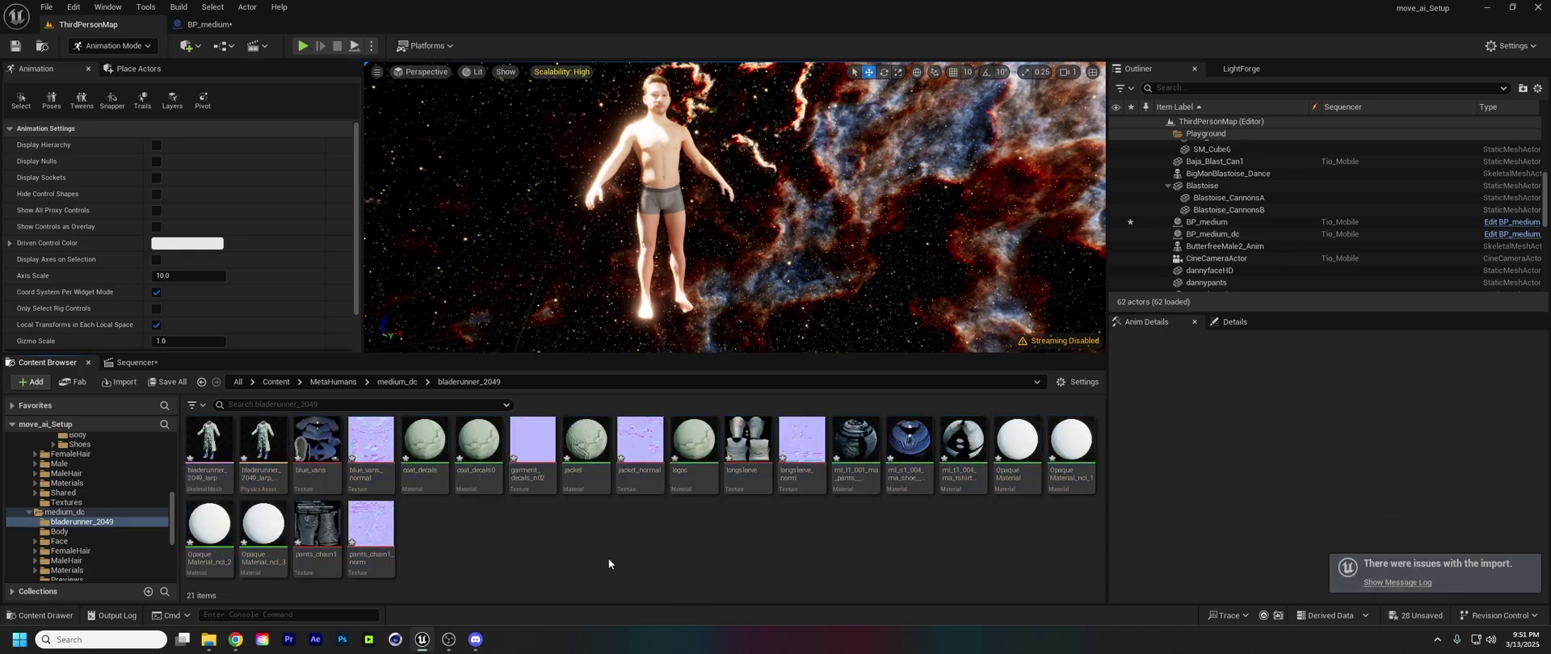
double_click(210, 443)
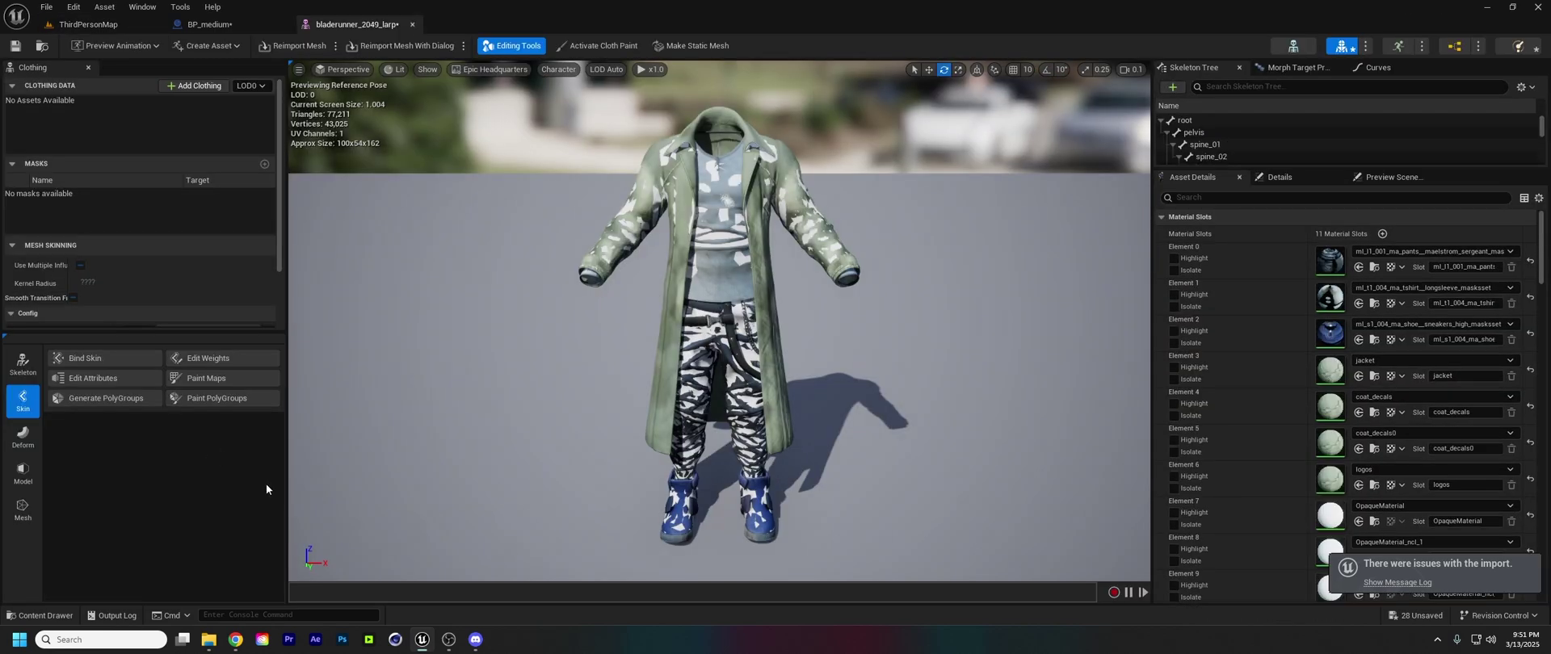
scroll(1281, 362, down, 3)
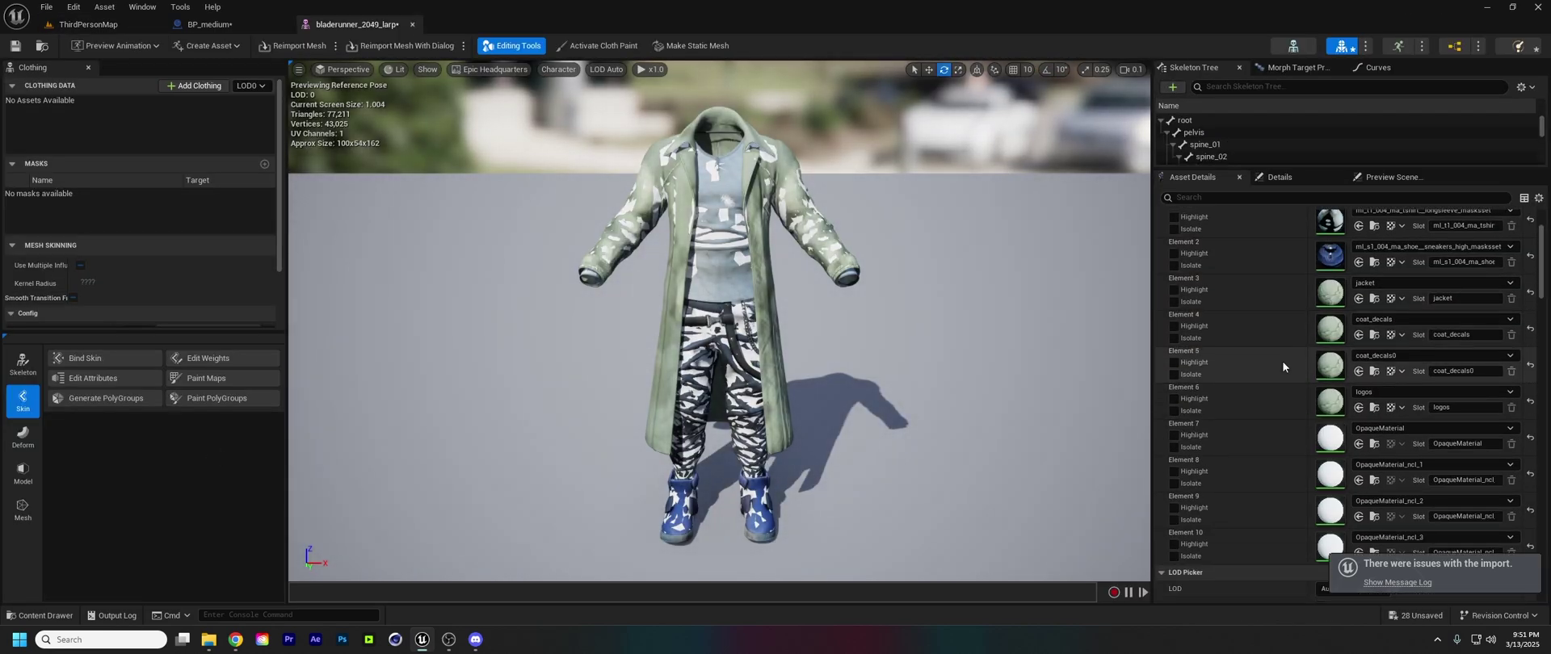
scroll(1282, 362, down, 5)
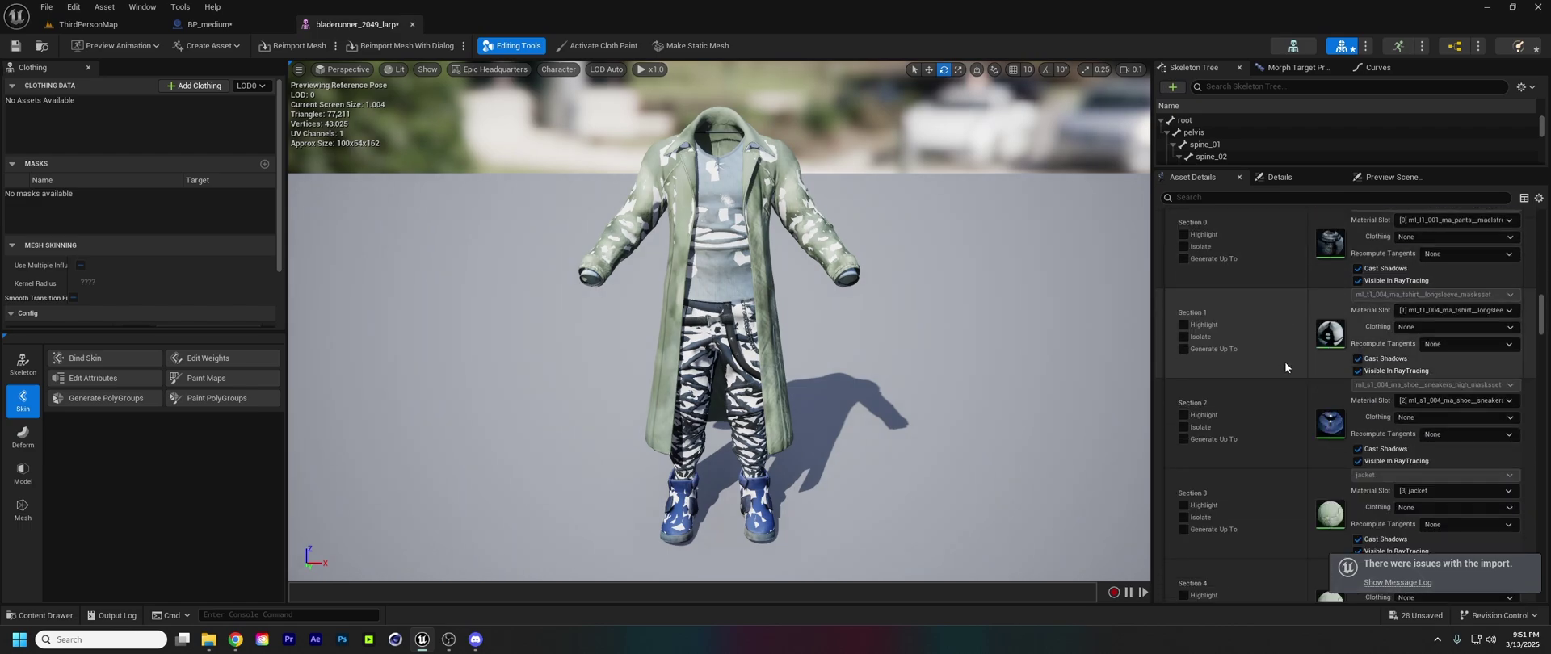
scroll(1286, 347, up, 2)
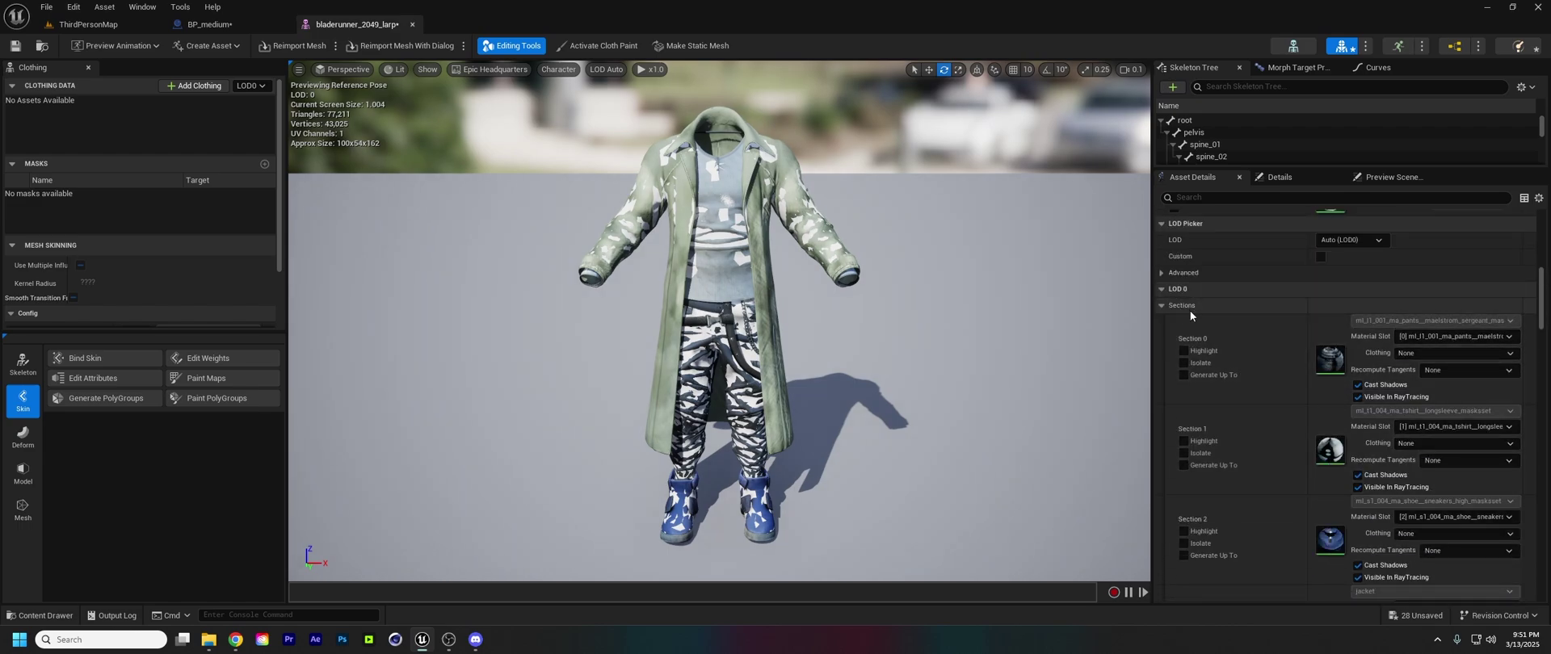
scroll(1276, 412, down, 7)
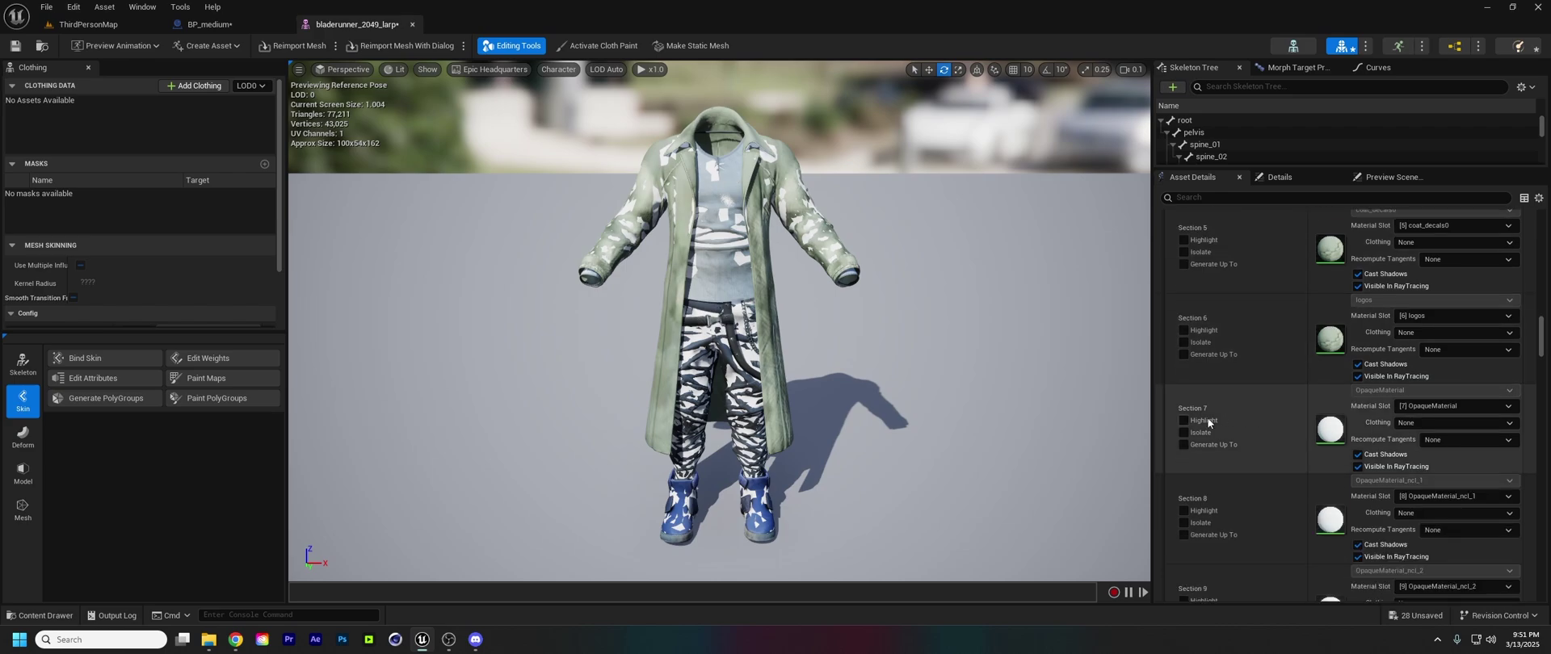
Disable the pants, shirt and shoe proxy meshes, Sections 7, 8 and 9 of LOD 0
click(1208, 421)
right_click(1248, 432)
click(1288, 523)
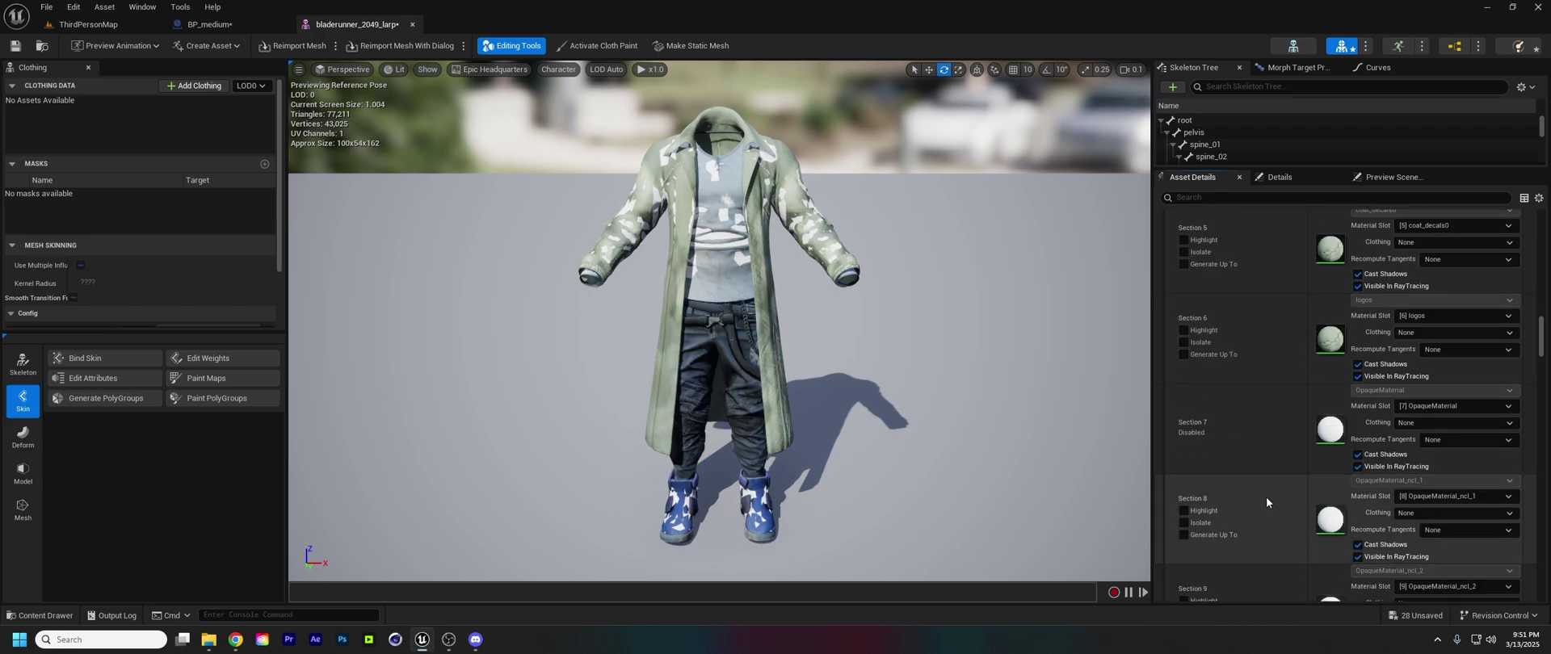
click(1184, 491)
right_click(1242, 492)
click(1281, 589)
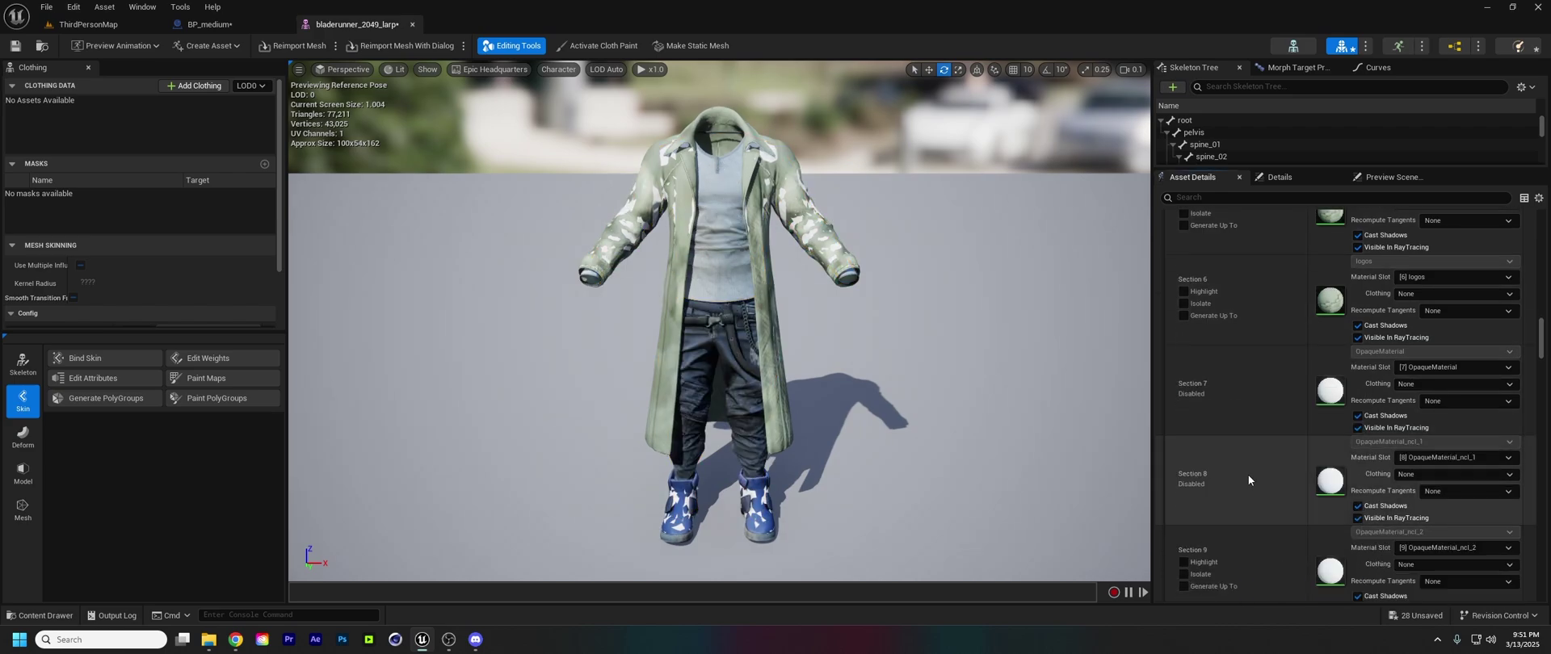
scroll(1250, 481, down, 2)
click(1184, 505)
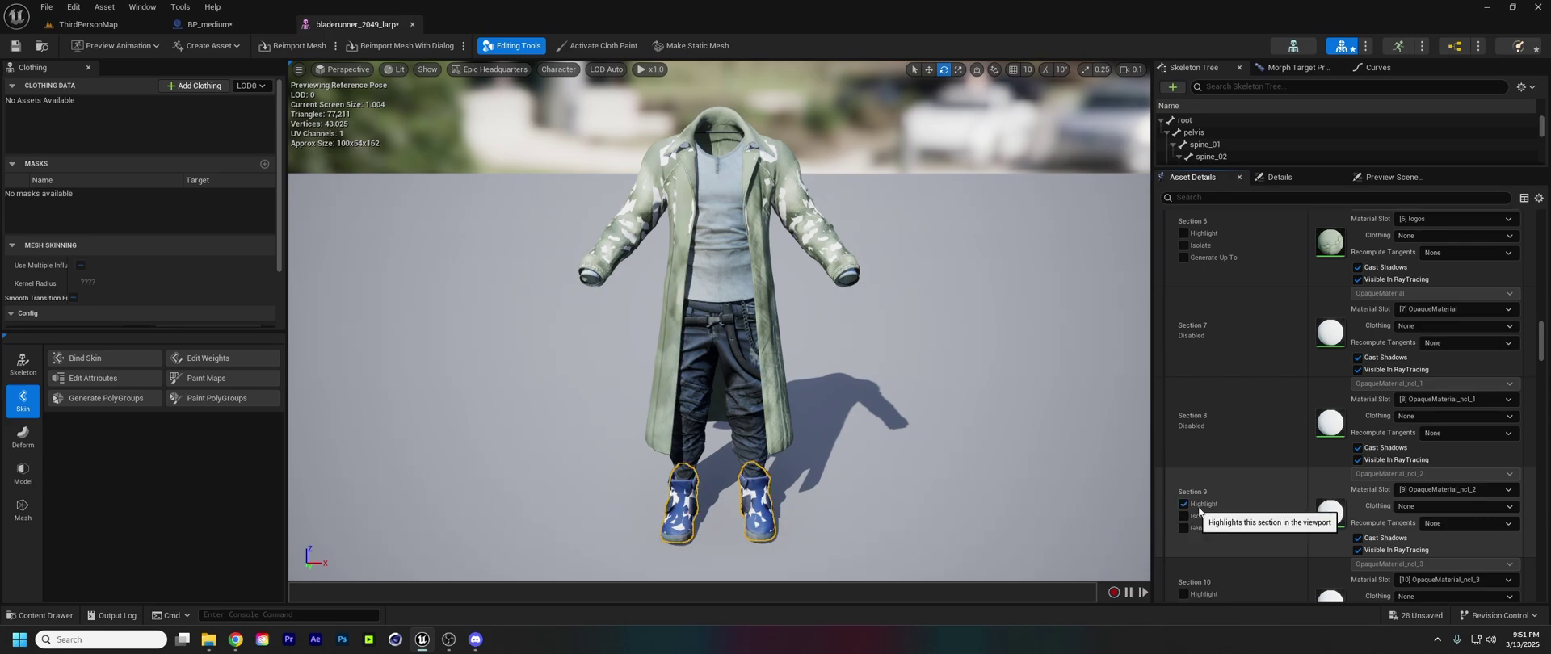
right_click(1248, 502)
click(1287, 596)
Highlight and isolate the jacket proxy, Section 10 of LOD 0
scroll(1260, 485, down, 4)
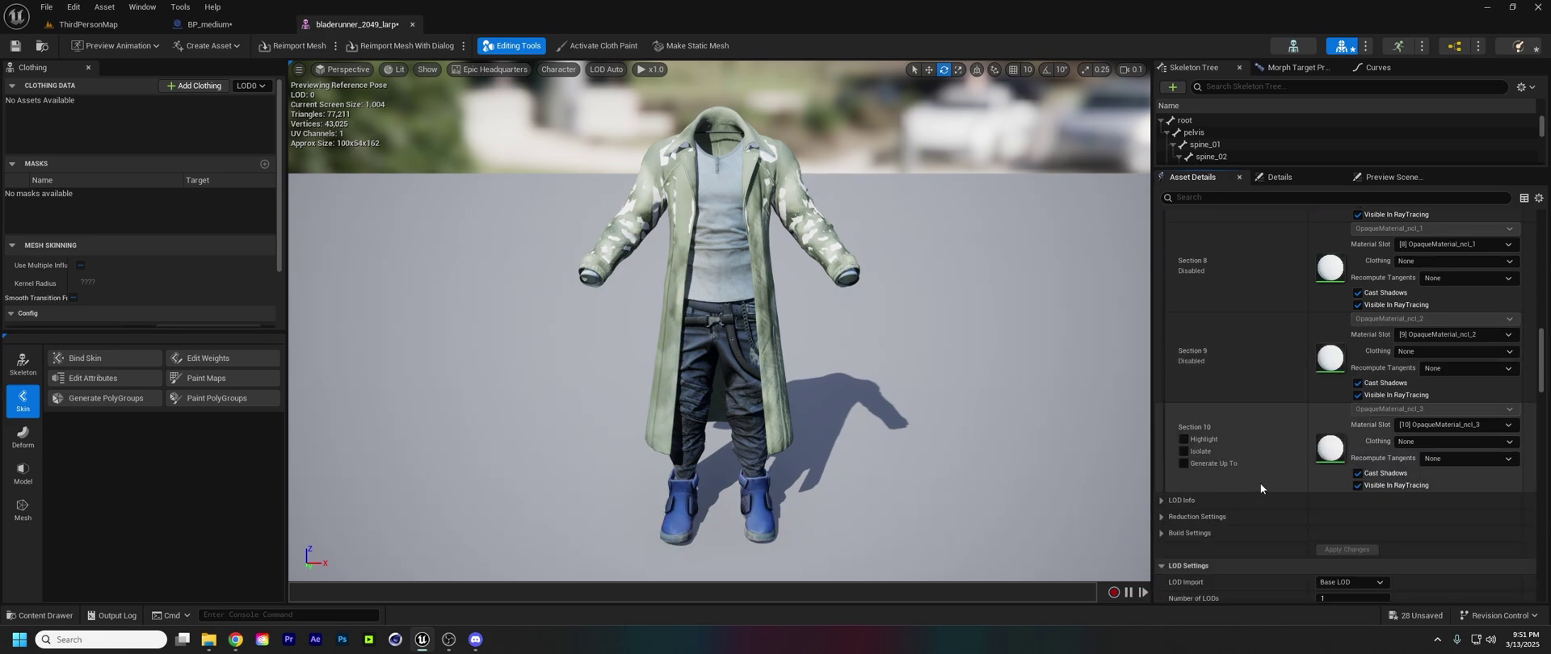
click(1188, 439)
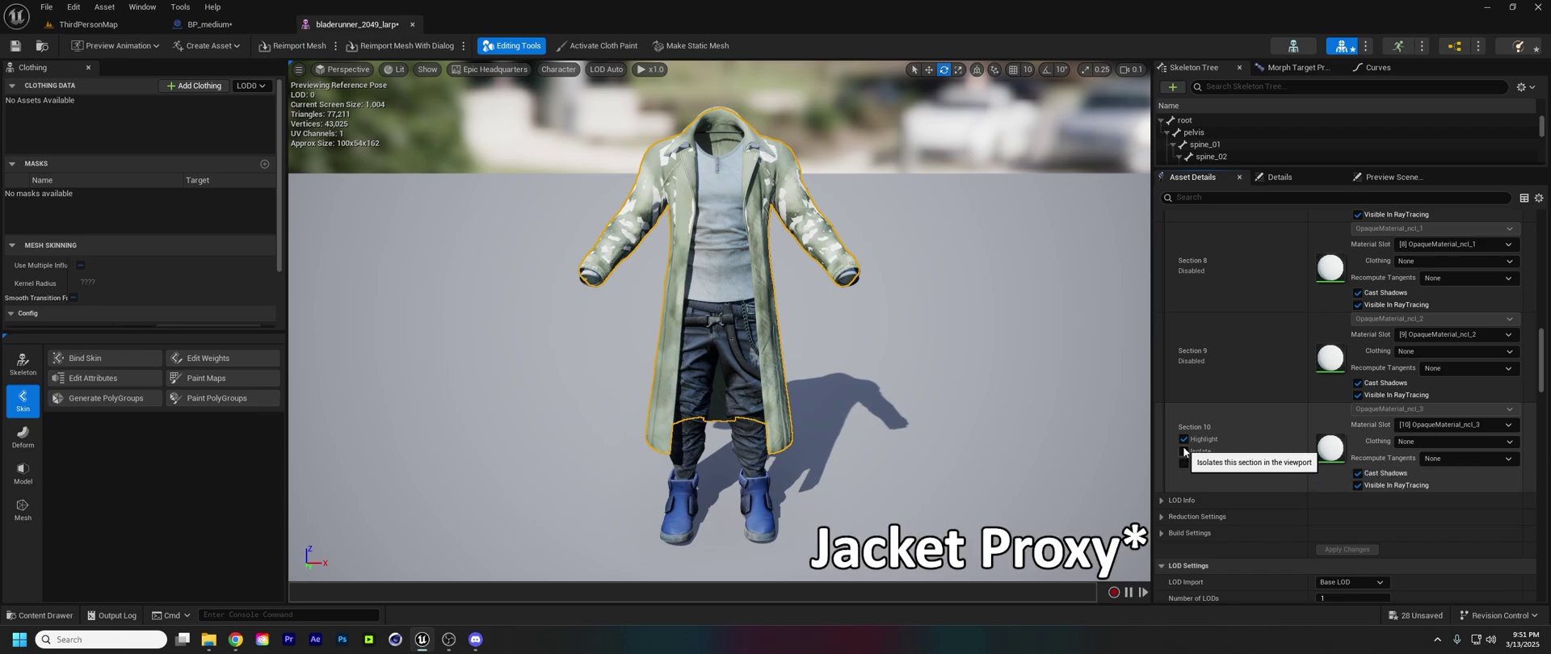
click(1183, 451)
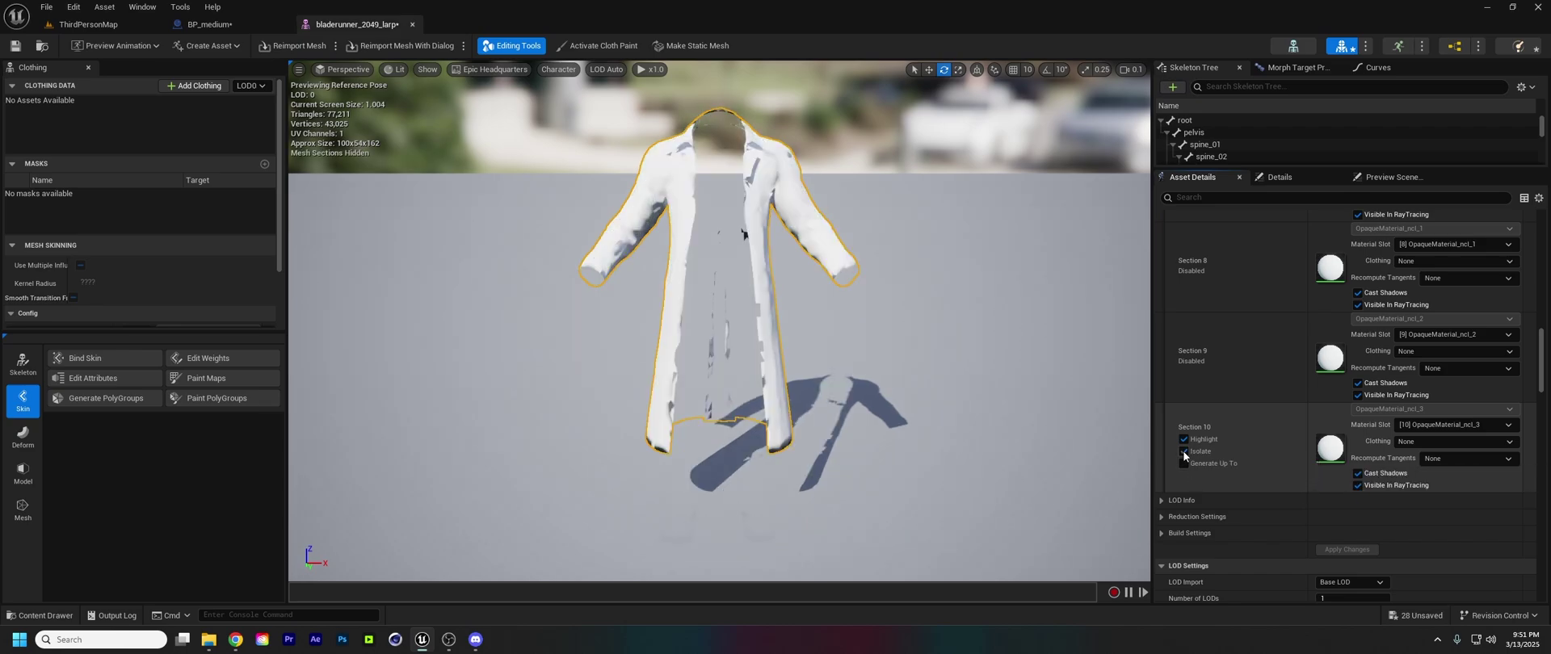
Create clothing data from Section 10 with Remove from Mesh enabled and m_med_nrw_body_Physics as the physics asset
right_click(771, 185)
mouse_move(840, 265)
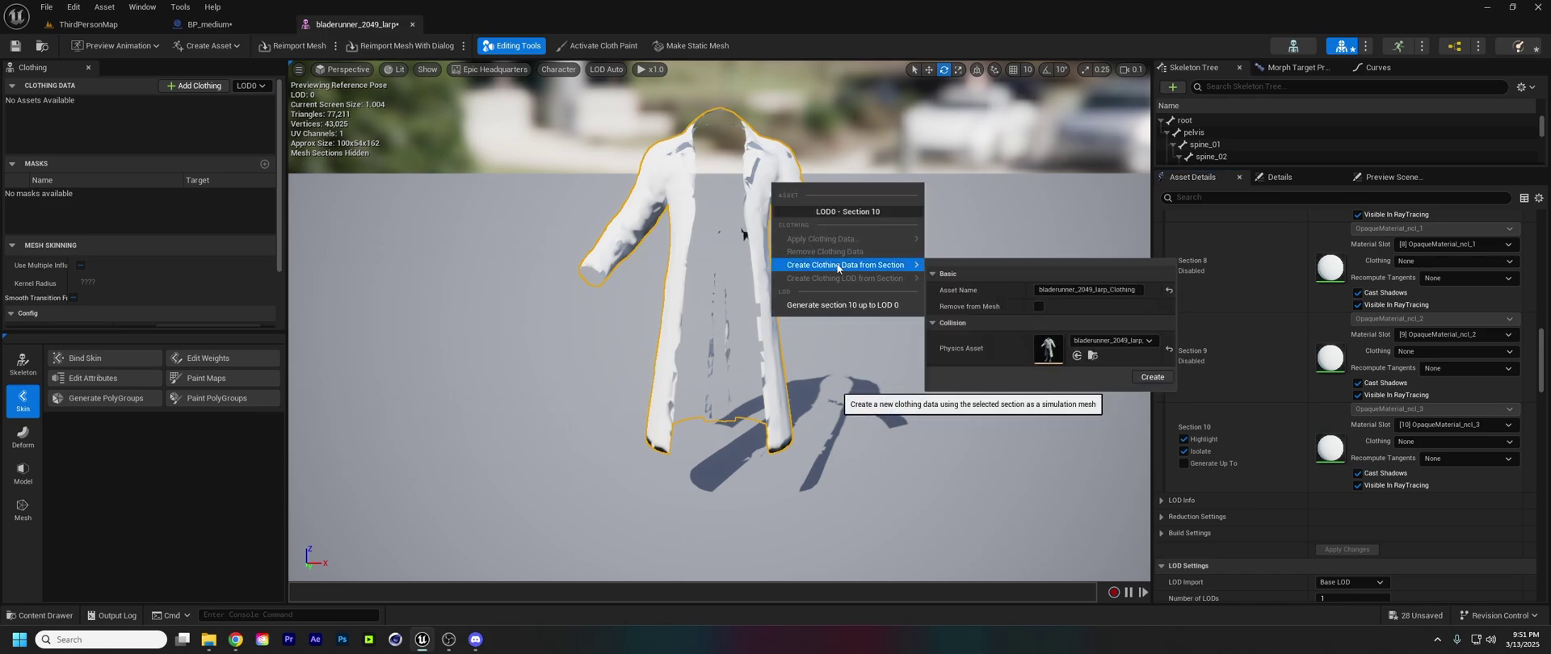
click(1038, 306)
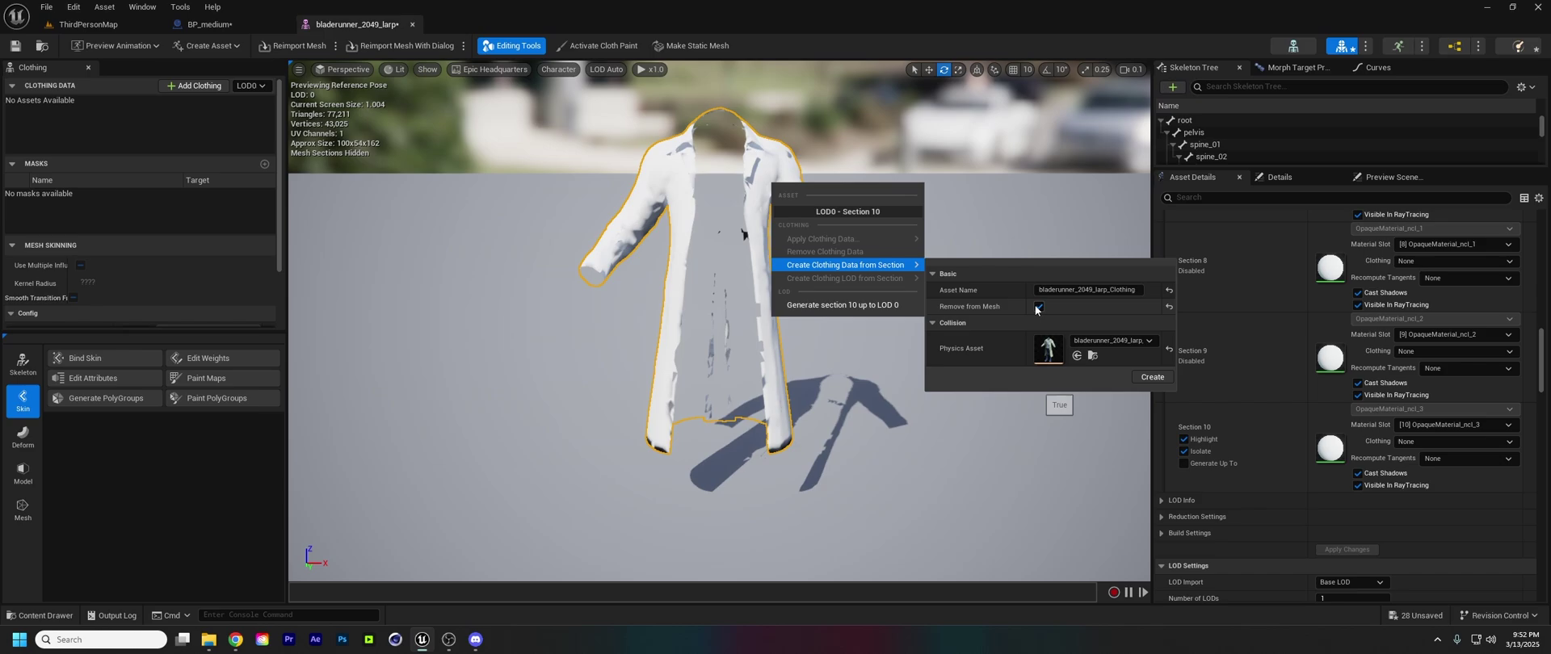
click(1093, 338)
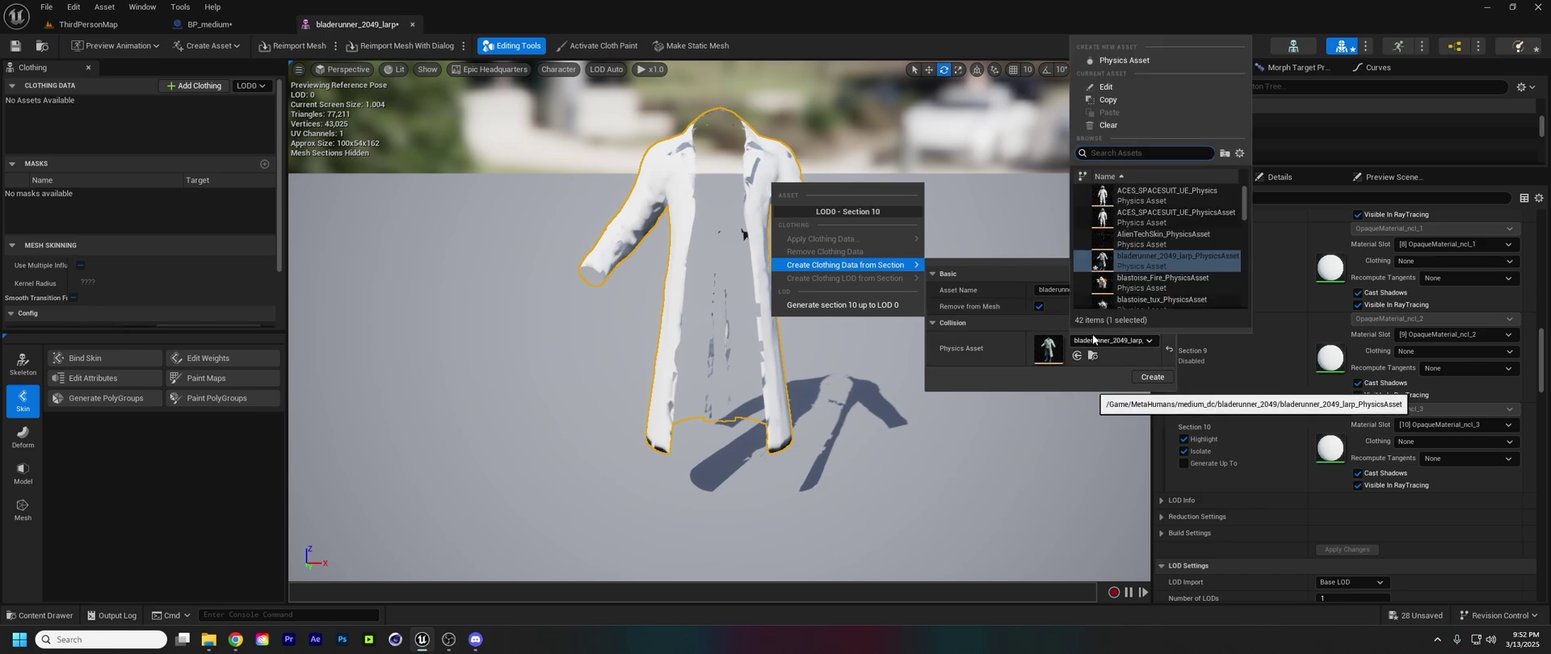
text(med)
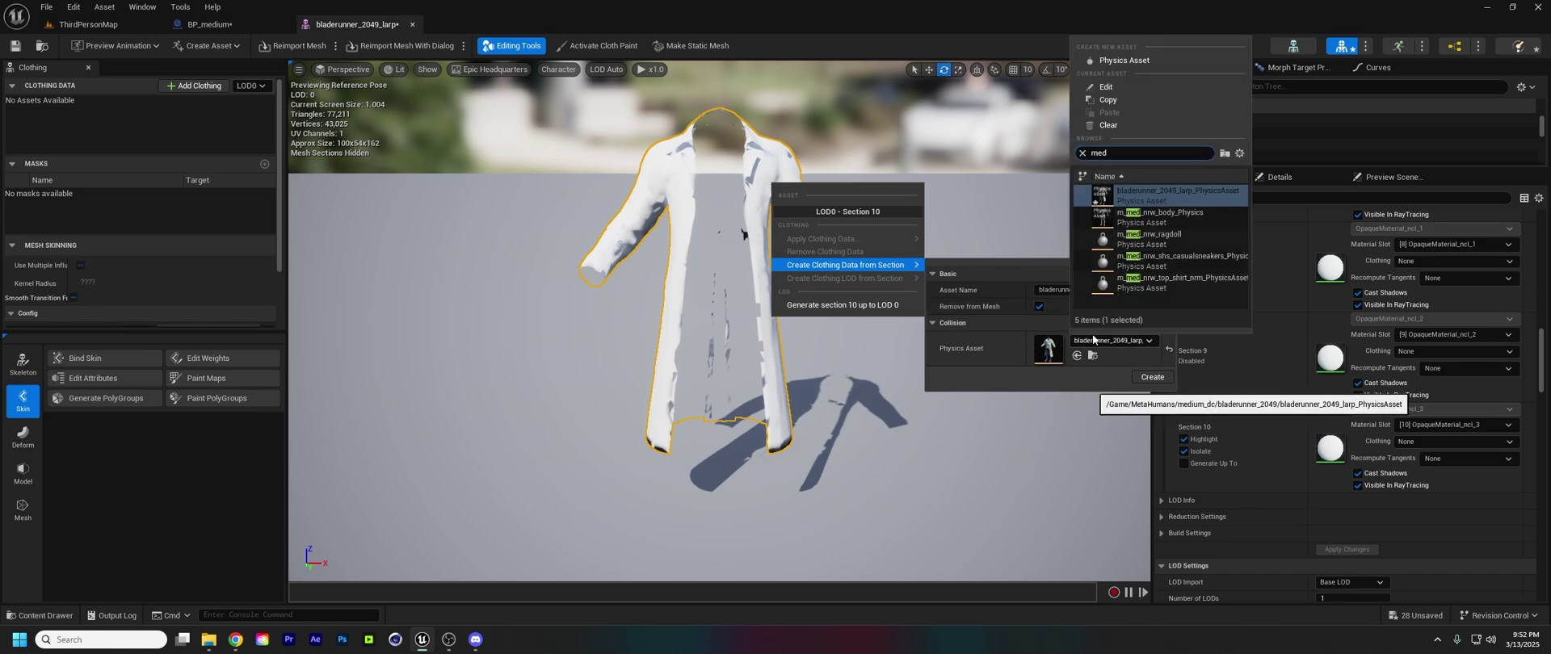
click(1140, 223)
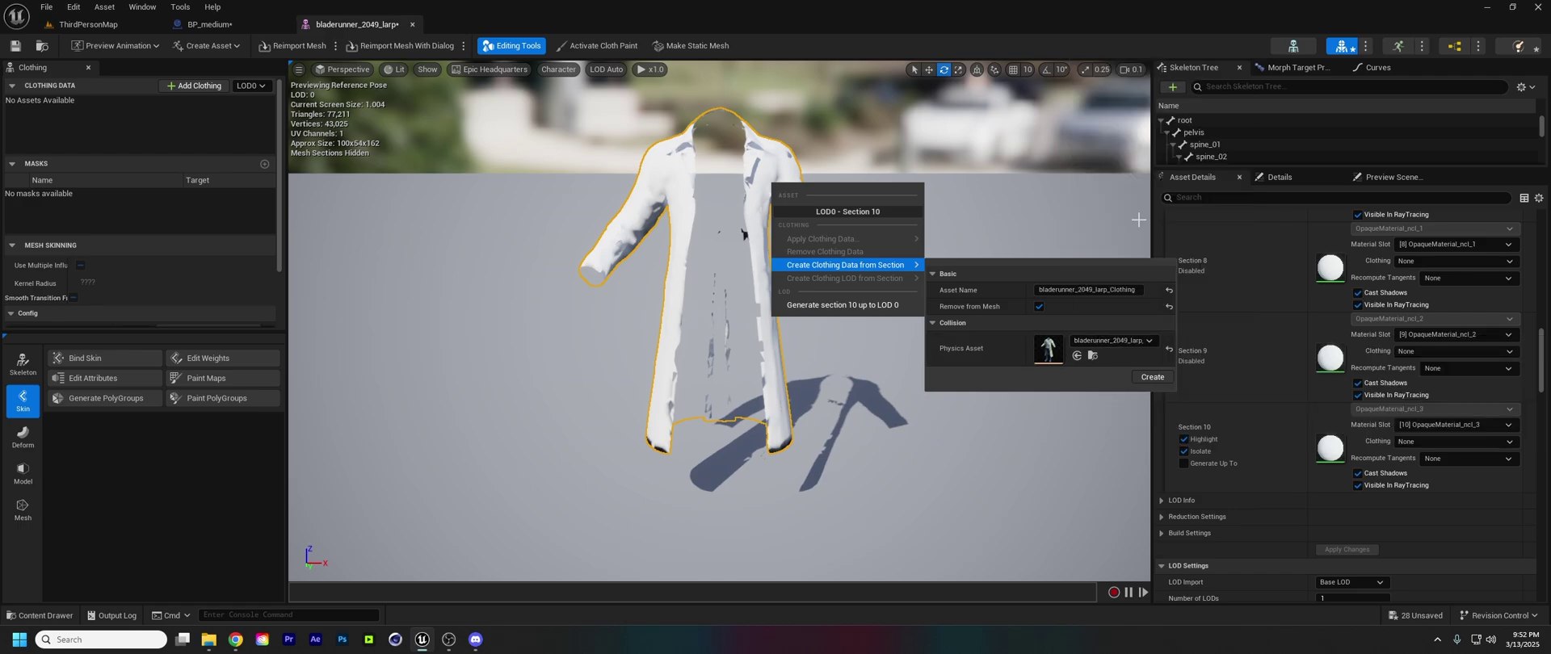
click(1132, 377)
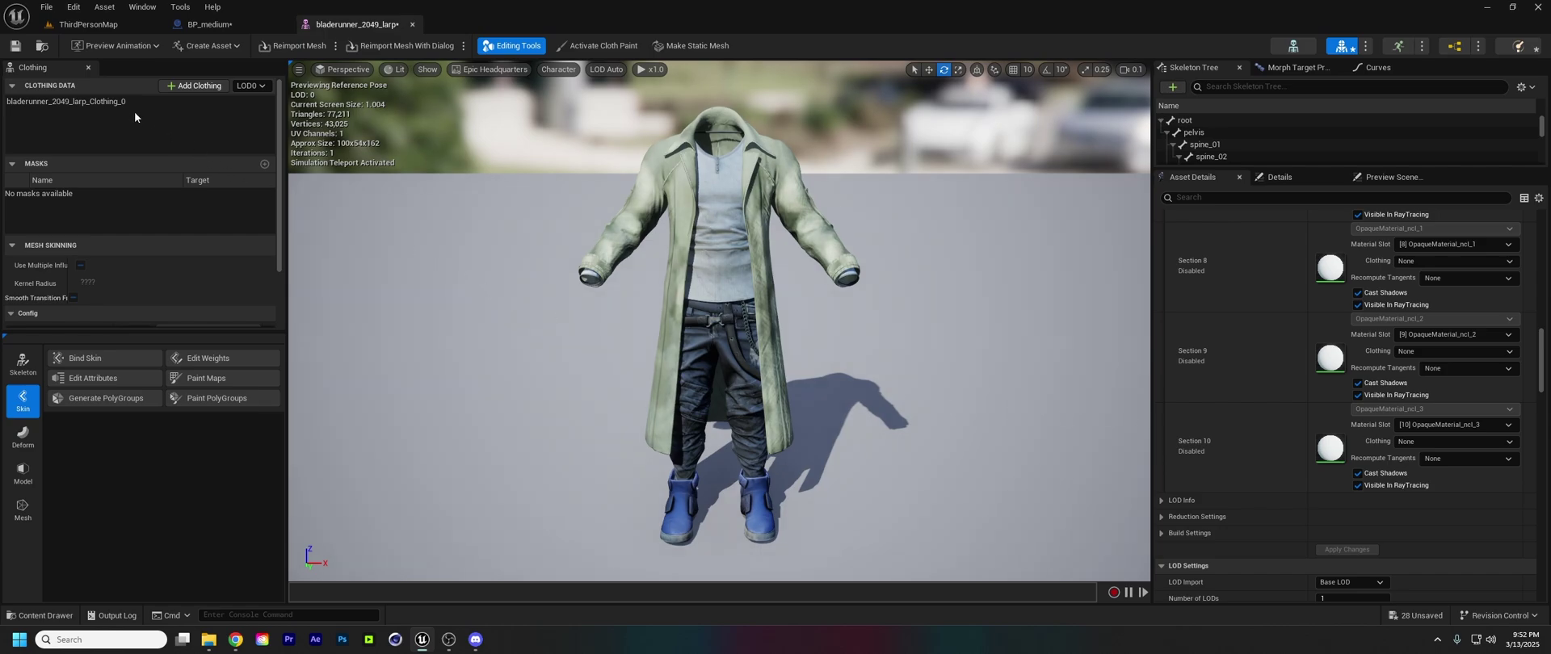
Apply the bladerunner_2049_larp_Clothing_0 - LOD0 clothing data to the visible jacket, Section 3 of LOD 0
click(110, 101)
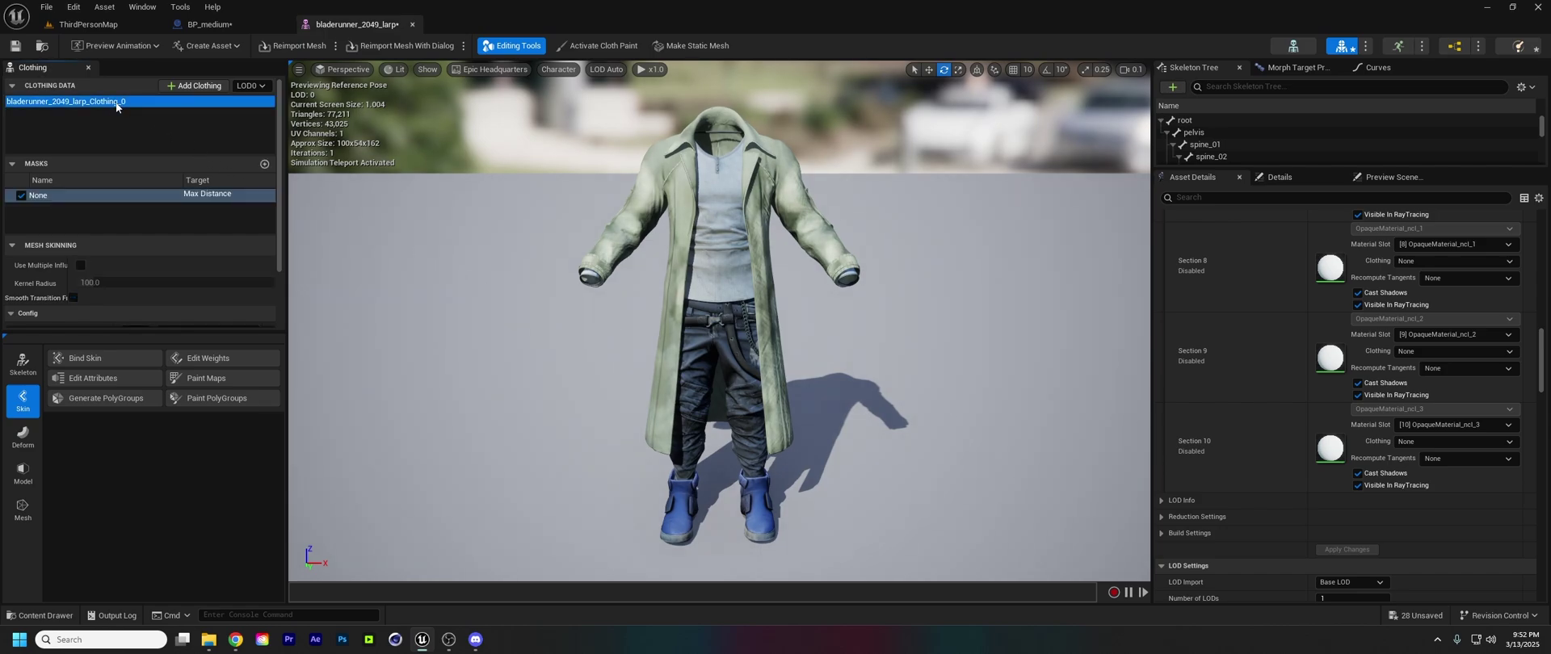
click(156, 8)
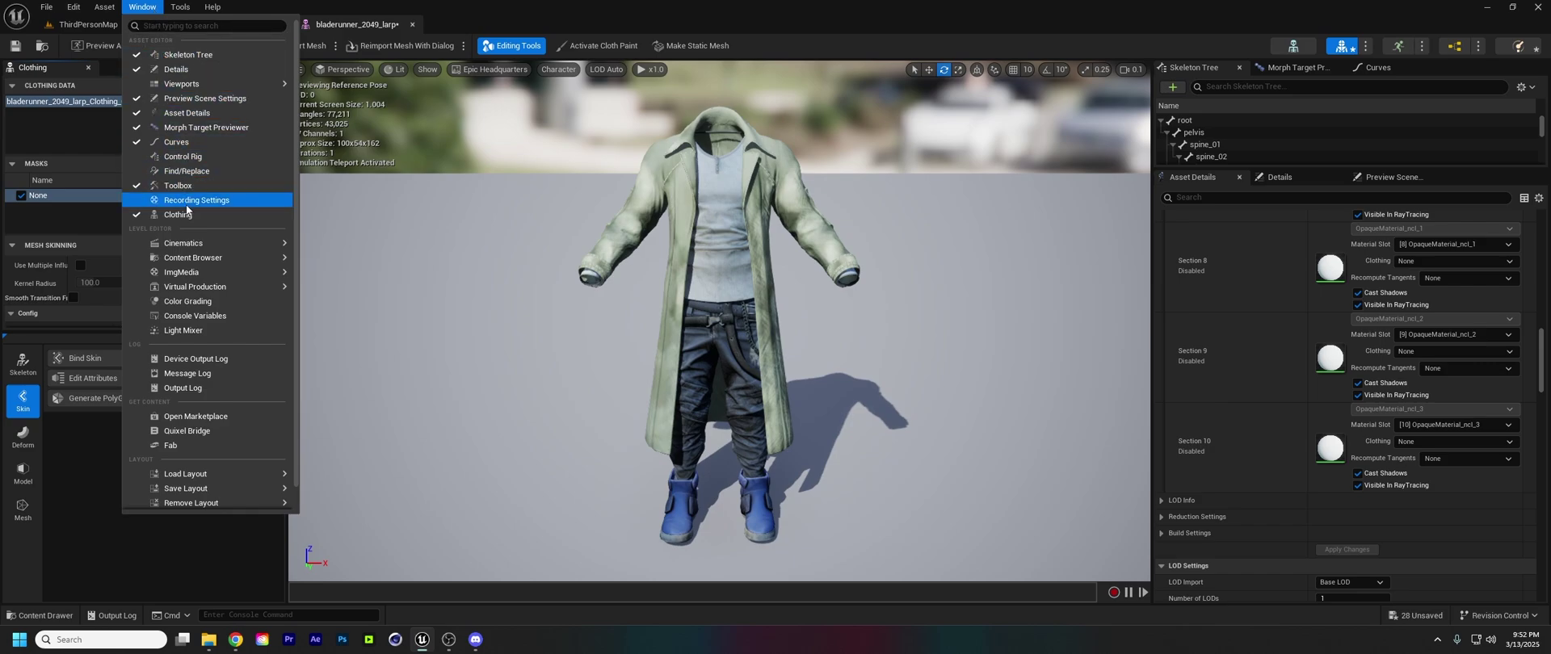
click(89, 143)
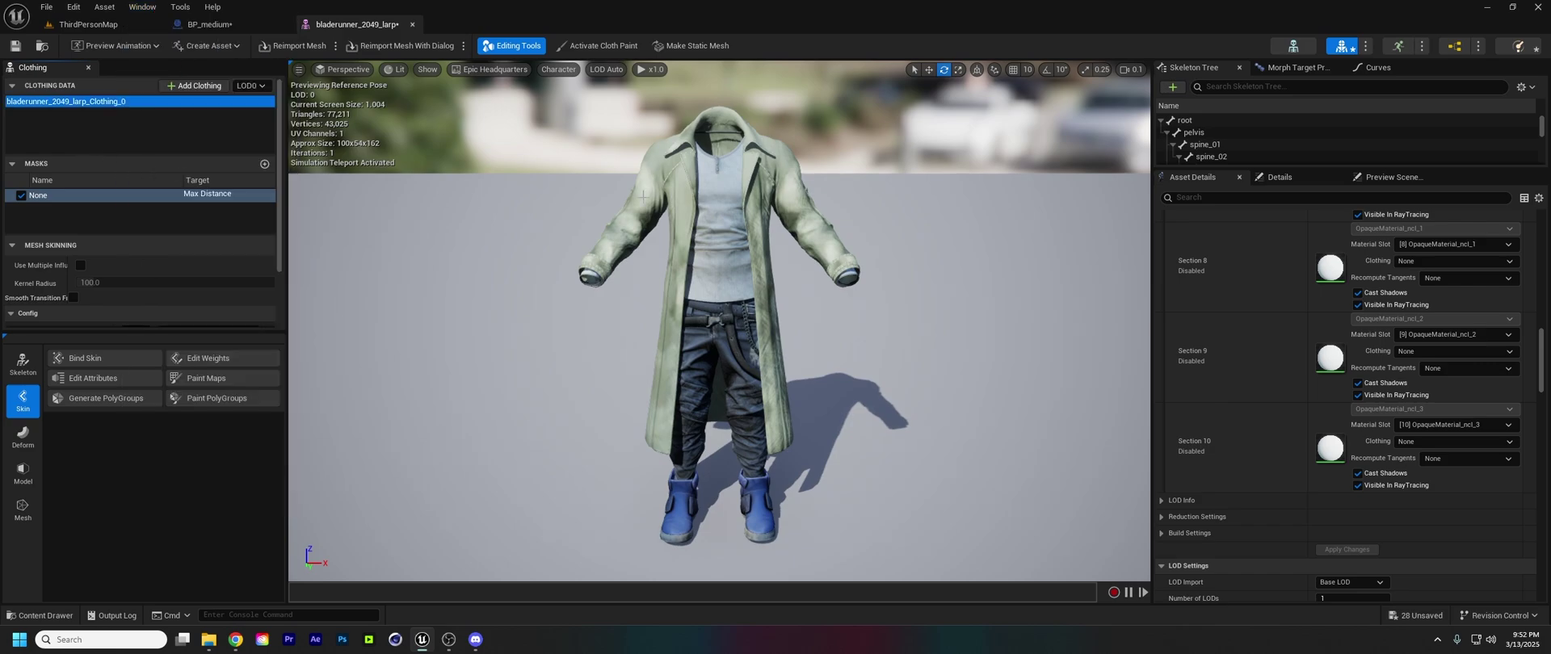
right_click(782, 194)
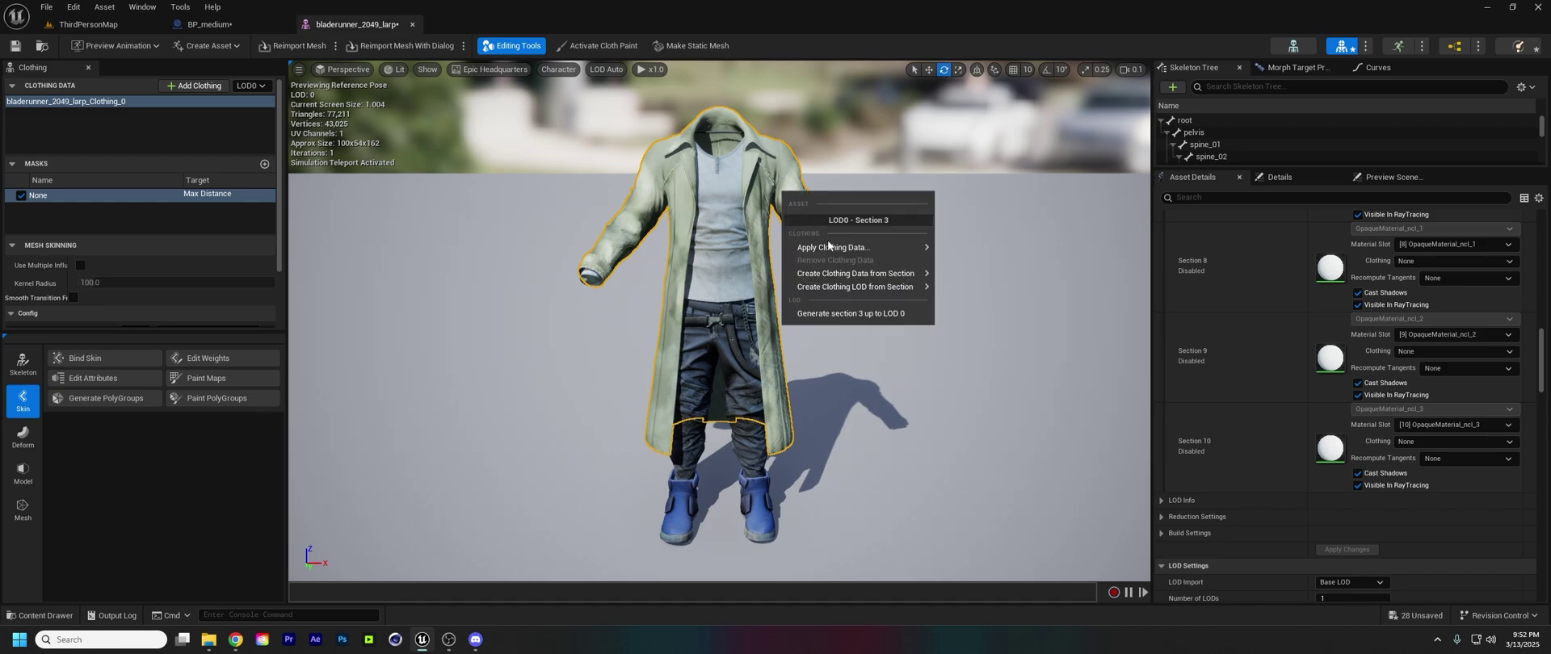
mouse_move(832, 246)
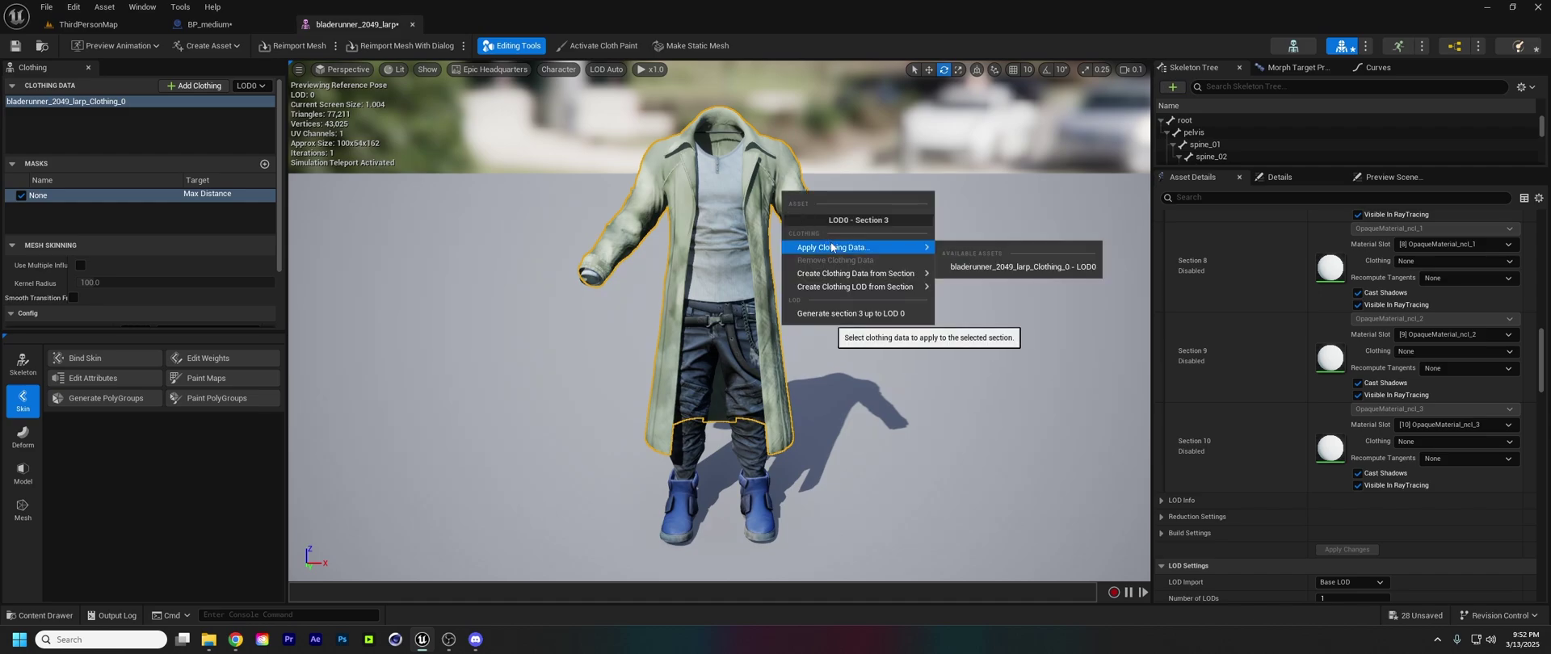
click(978, 267)
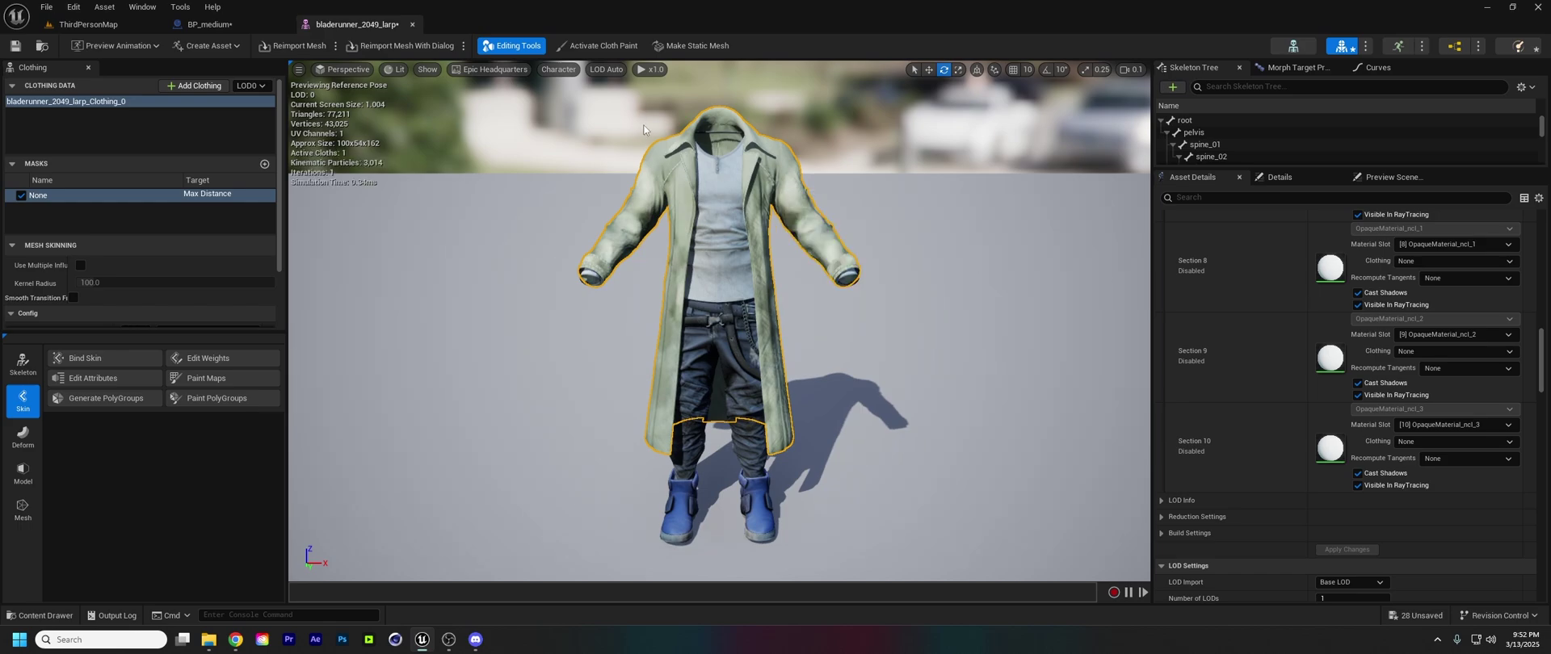
Fill the jacket's Max Distance mask in cloth paint mode from the Red vertex color channel with scaling factor 100, and inspect the simulated jacket
click(587, 50)
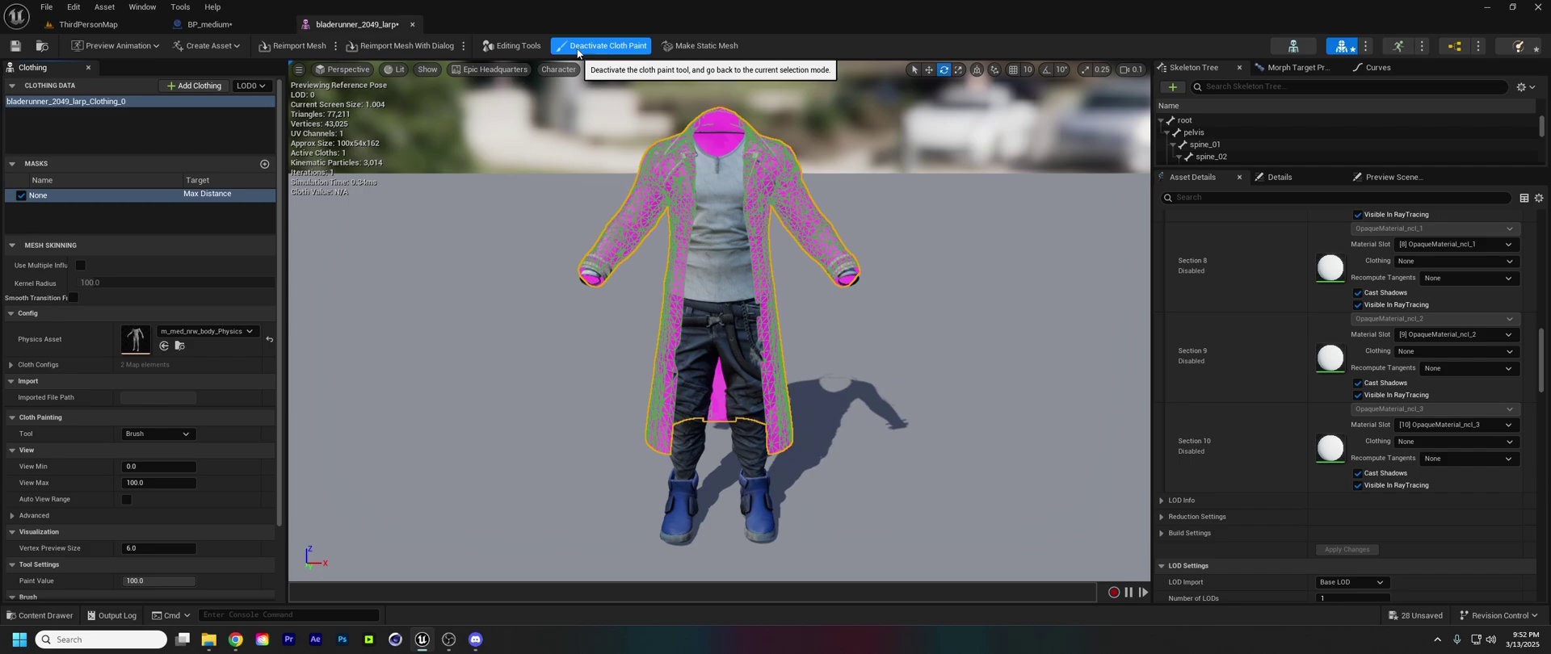
right_click(70, 195)
mouse_move(130, 248)
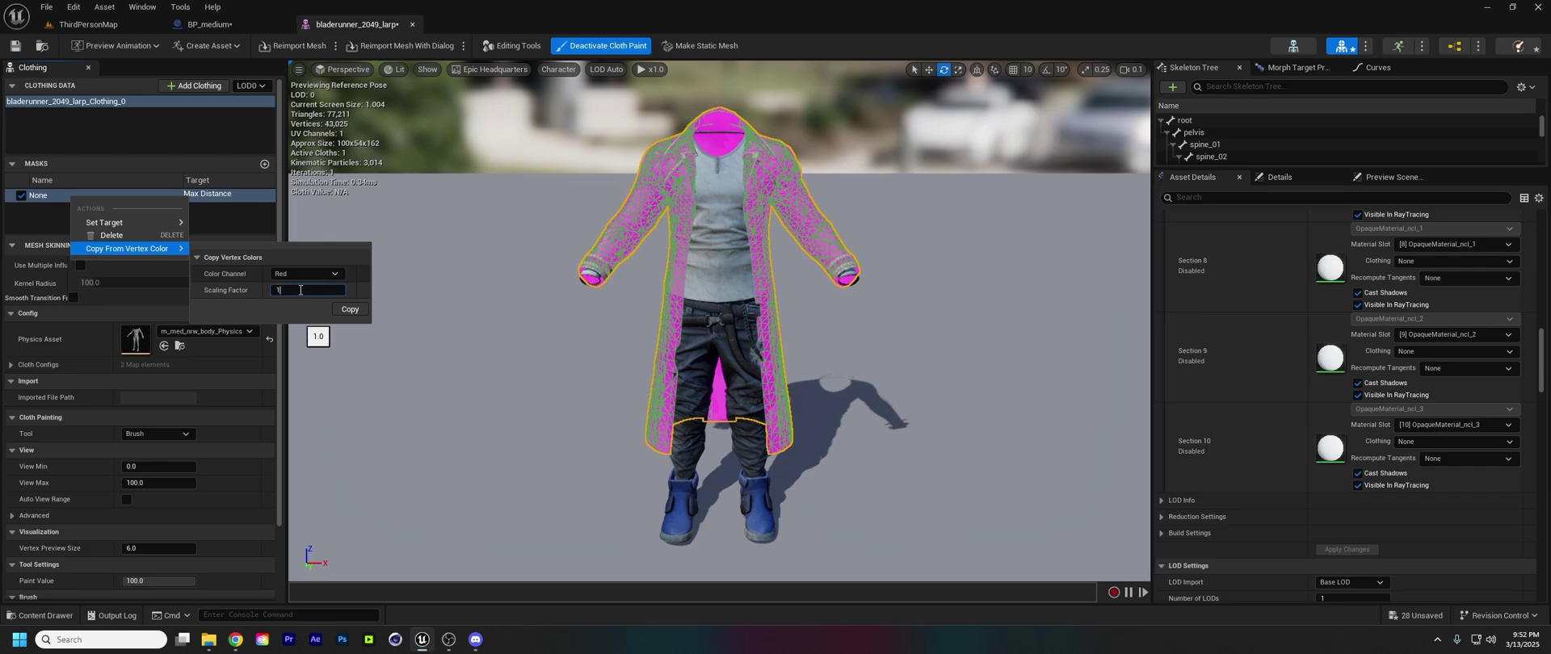
key(Return)
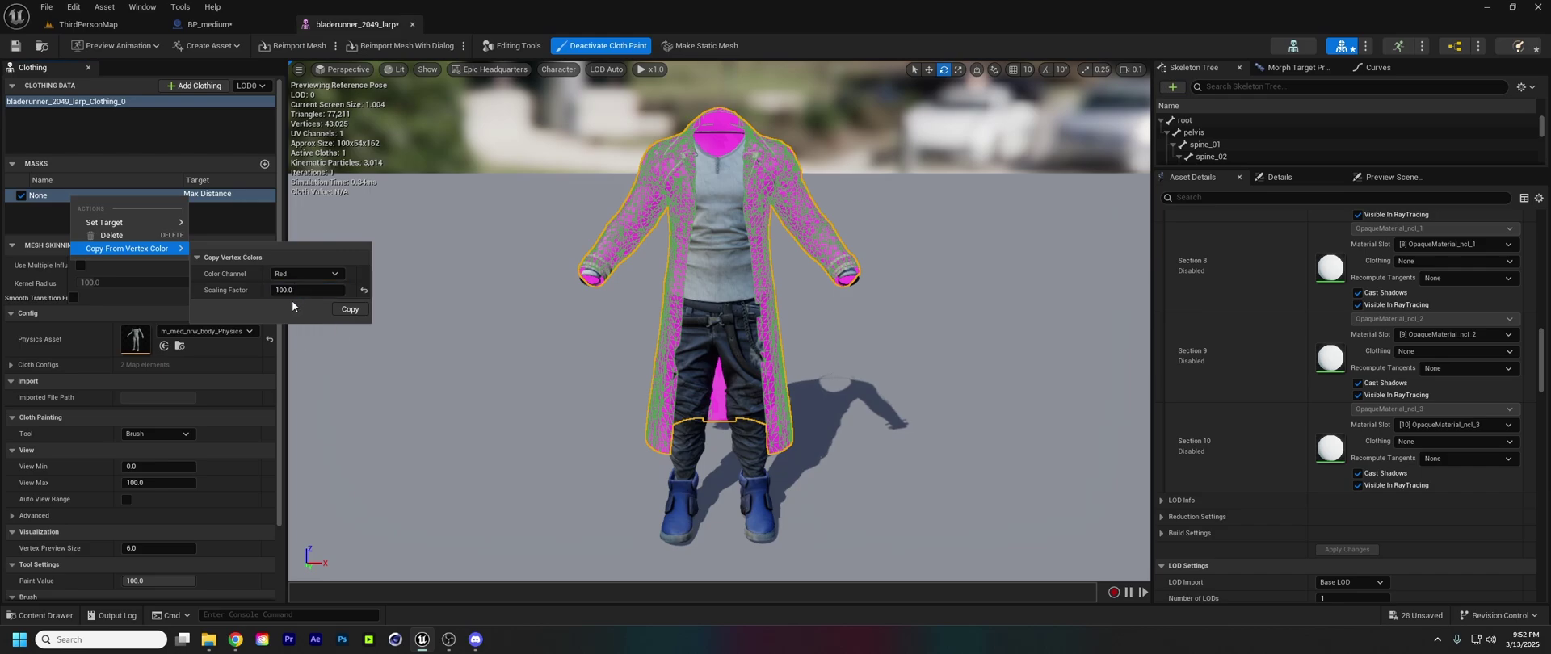
click(348, 313)
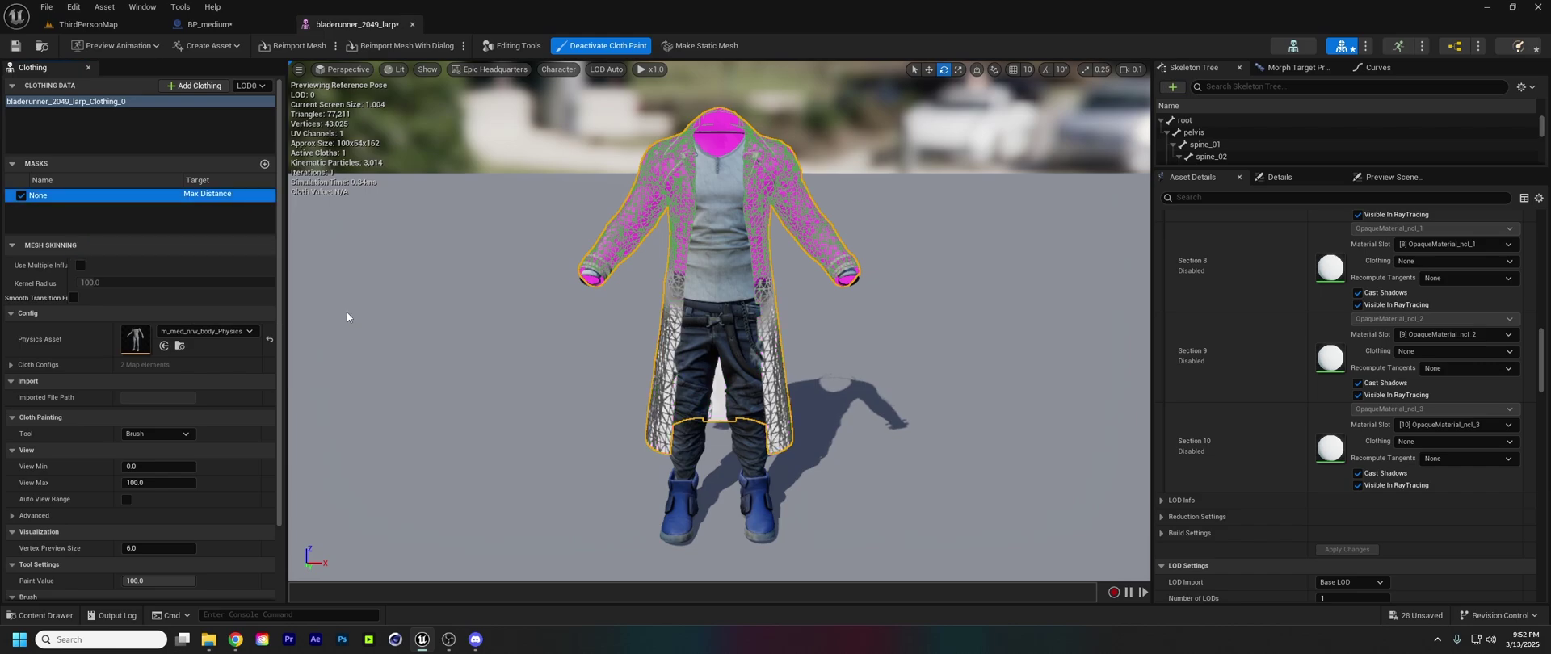
click(584, 46)
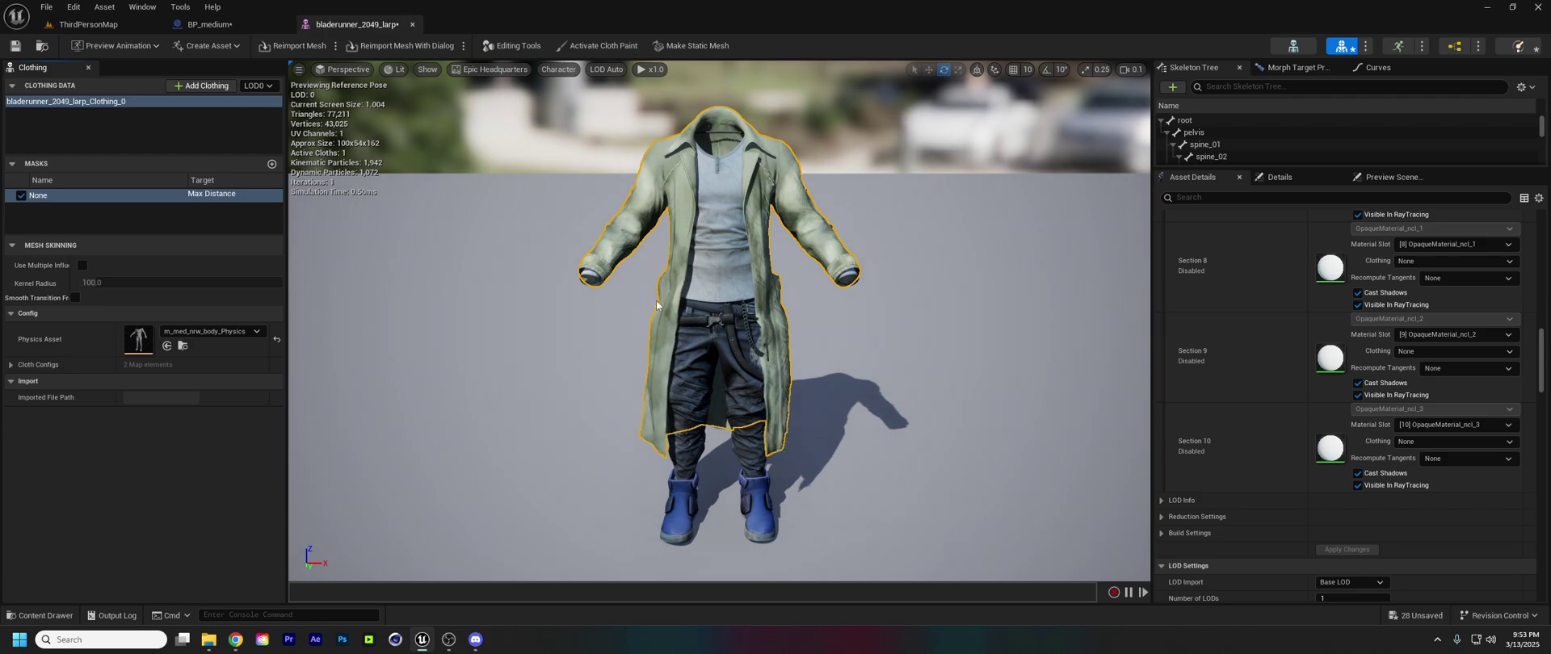
right_drag(657, 306, 642, 300)
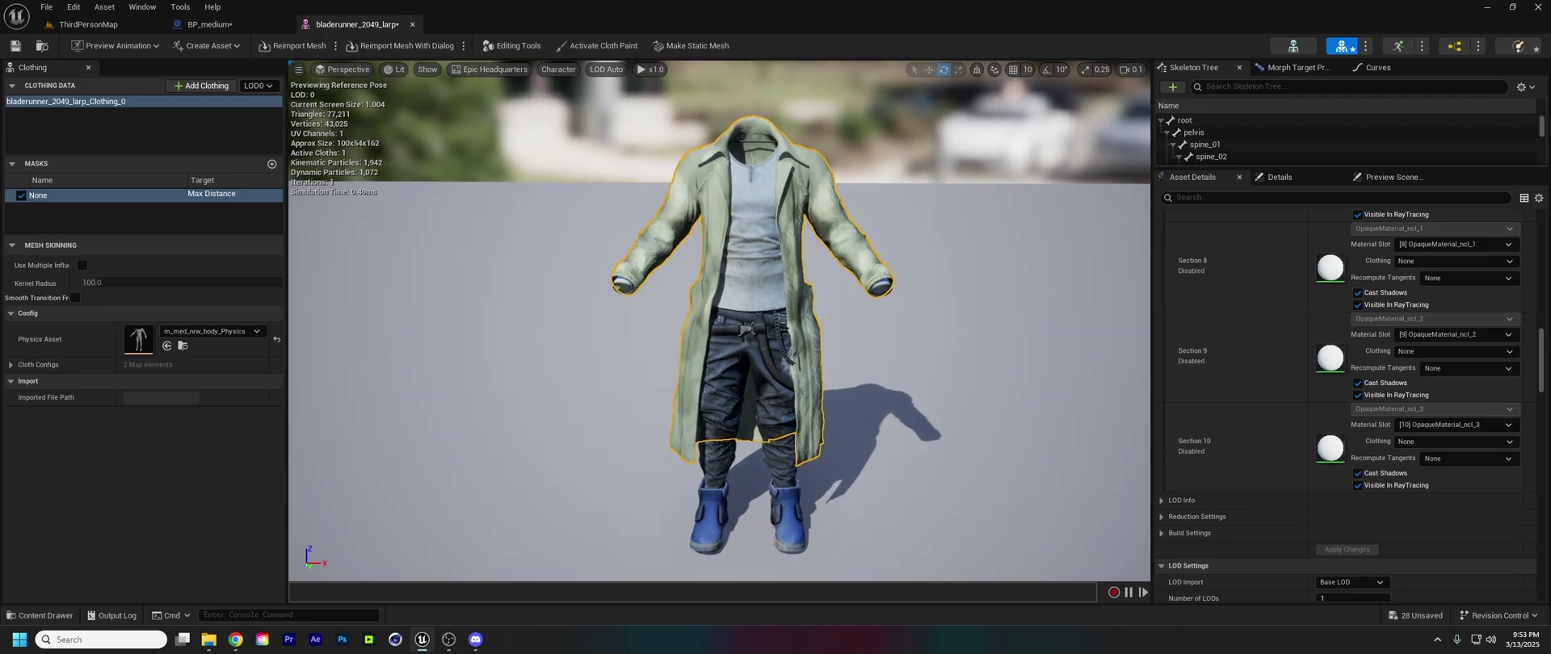
scroll(656, 305, up, 5)
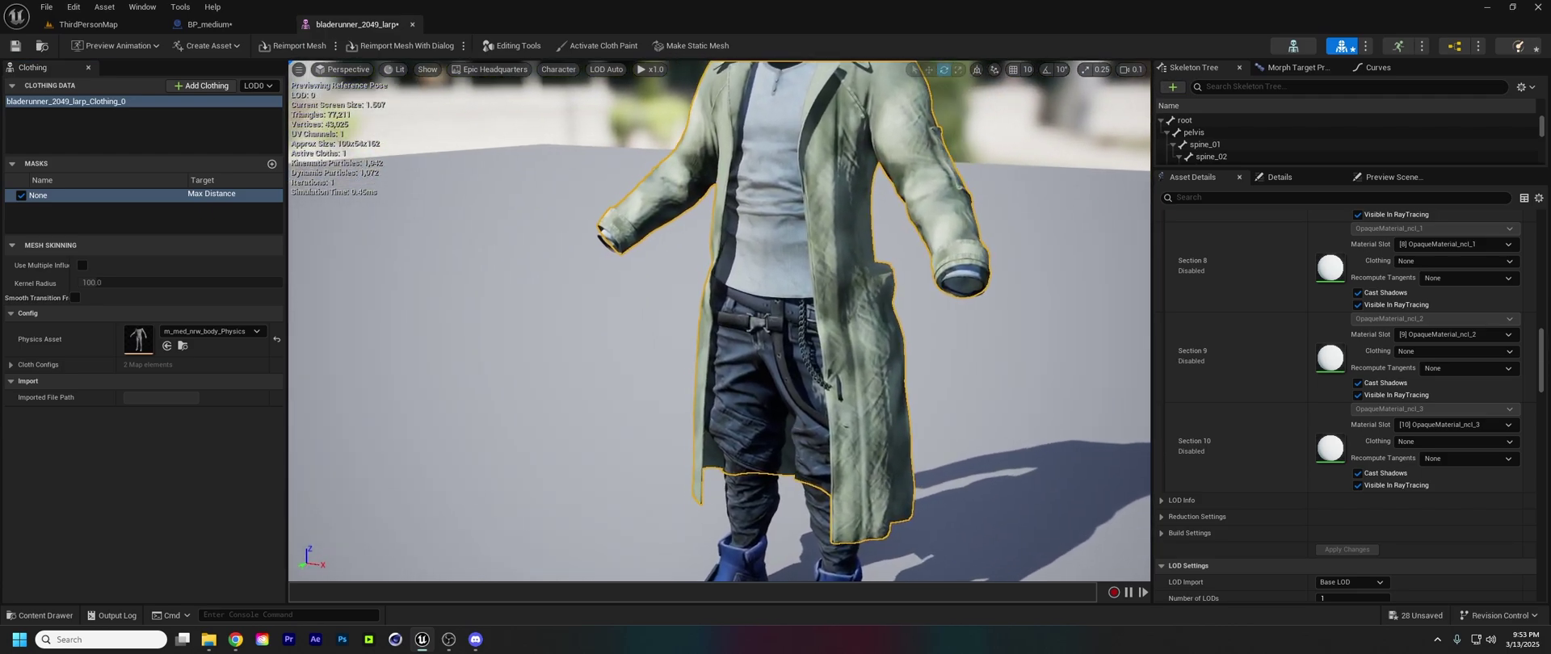
scroll(655, 306, down, 4)
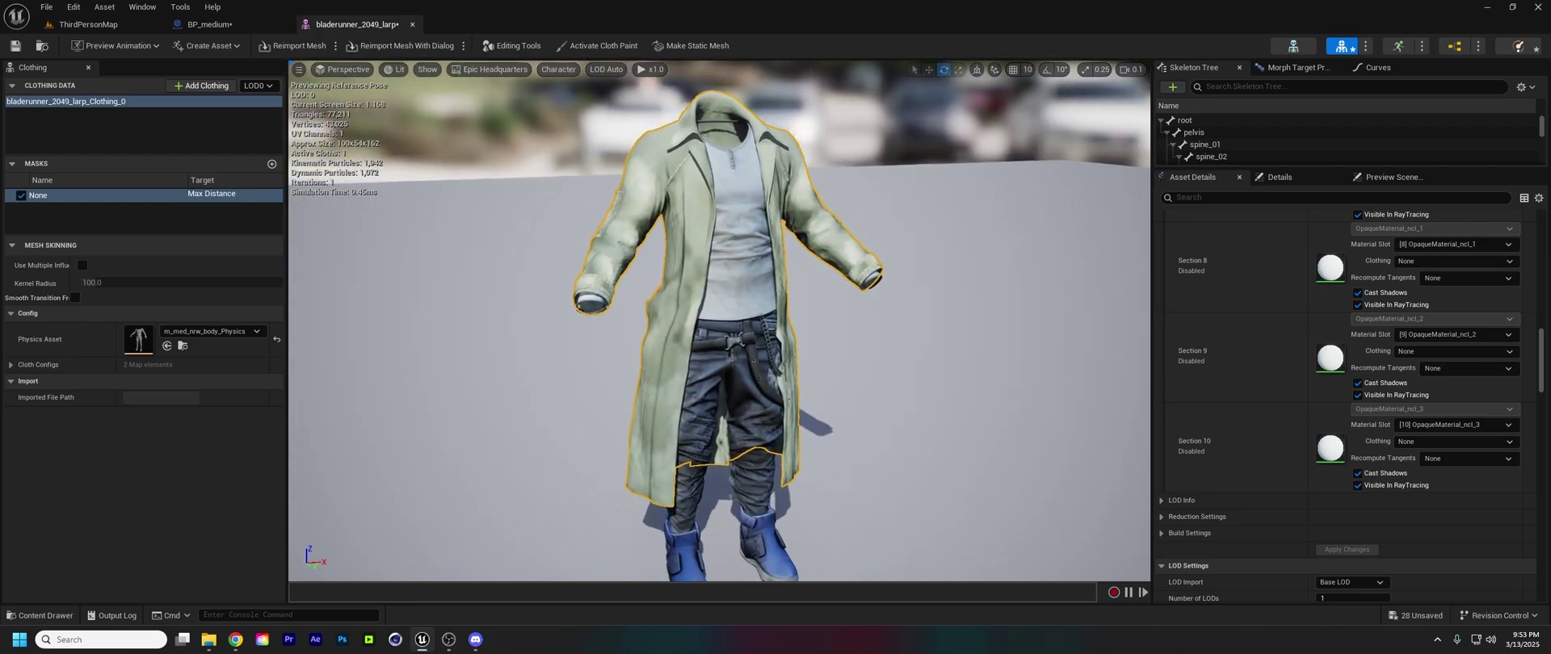
right_drag(656, 305, 633, 322)
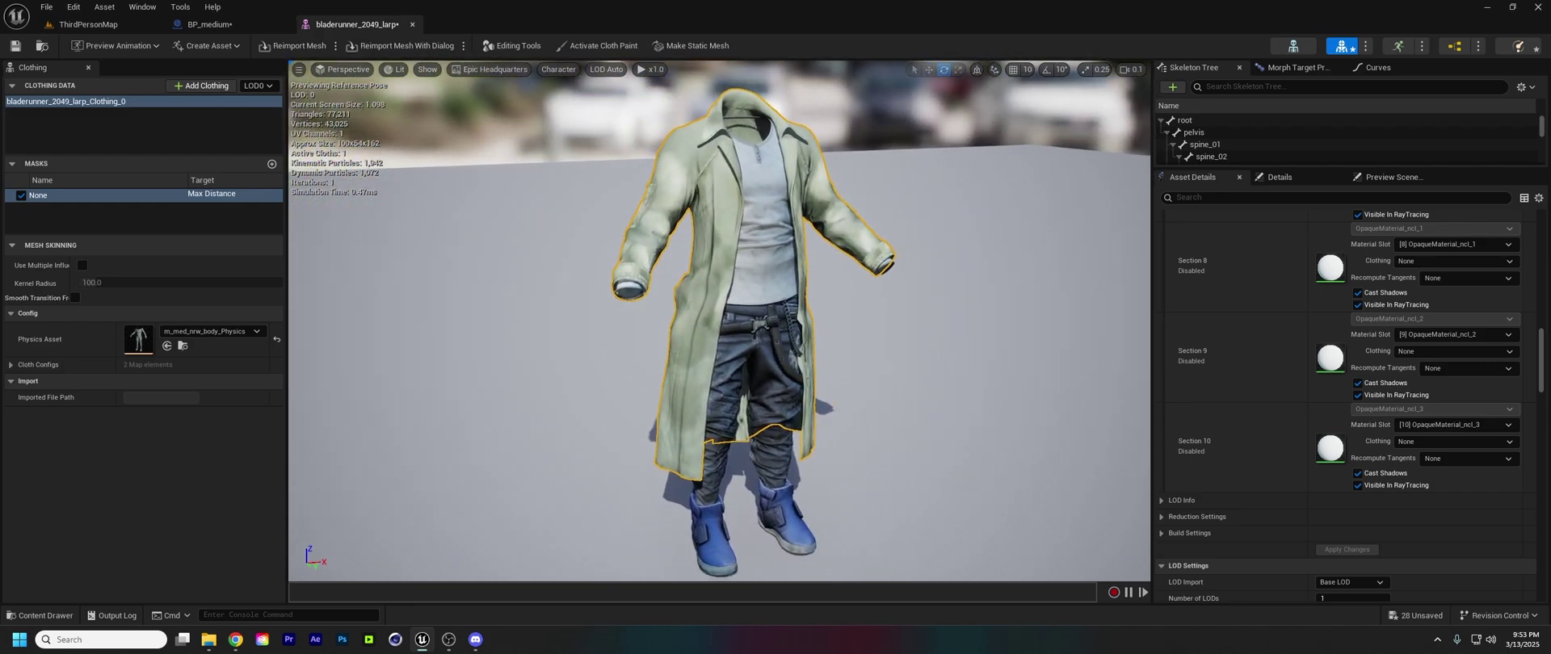
Add a Skeletal Mesh component under Body in the BP_medium blueprint and name it CLOTHES
click(199, 26)
click(26, 86)
text(skele)
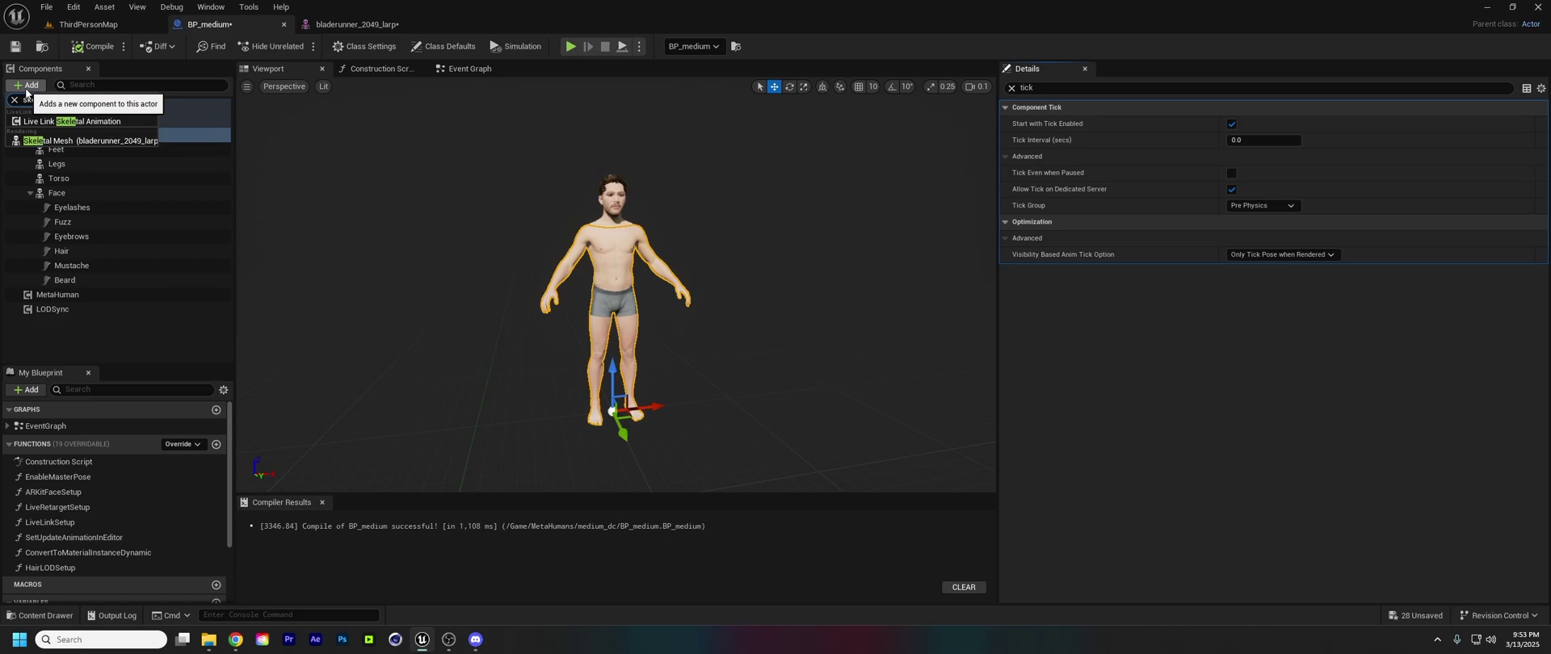
click(81, 141)
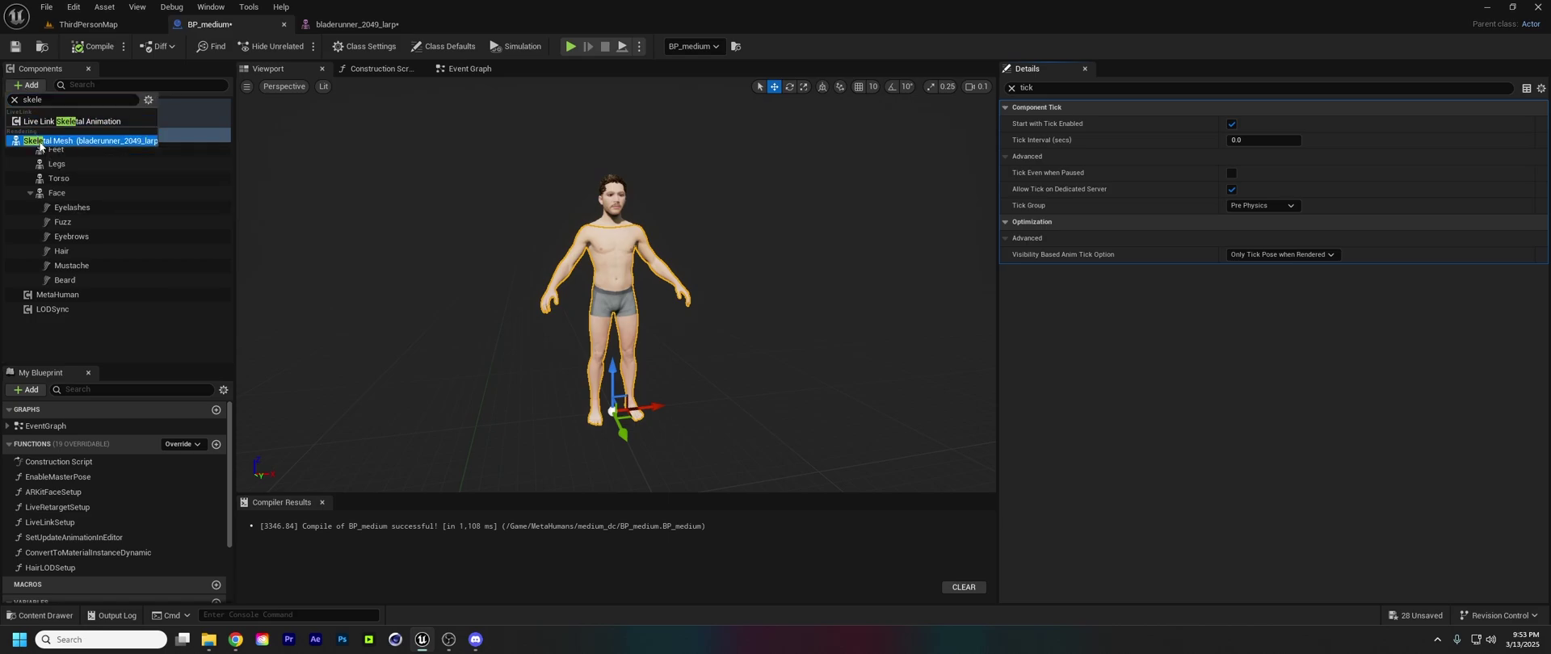
double_click(108, 150)
text(CLO)
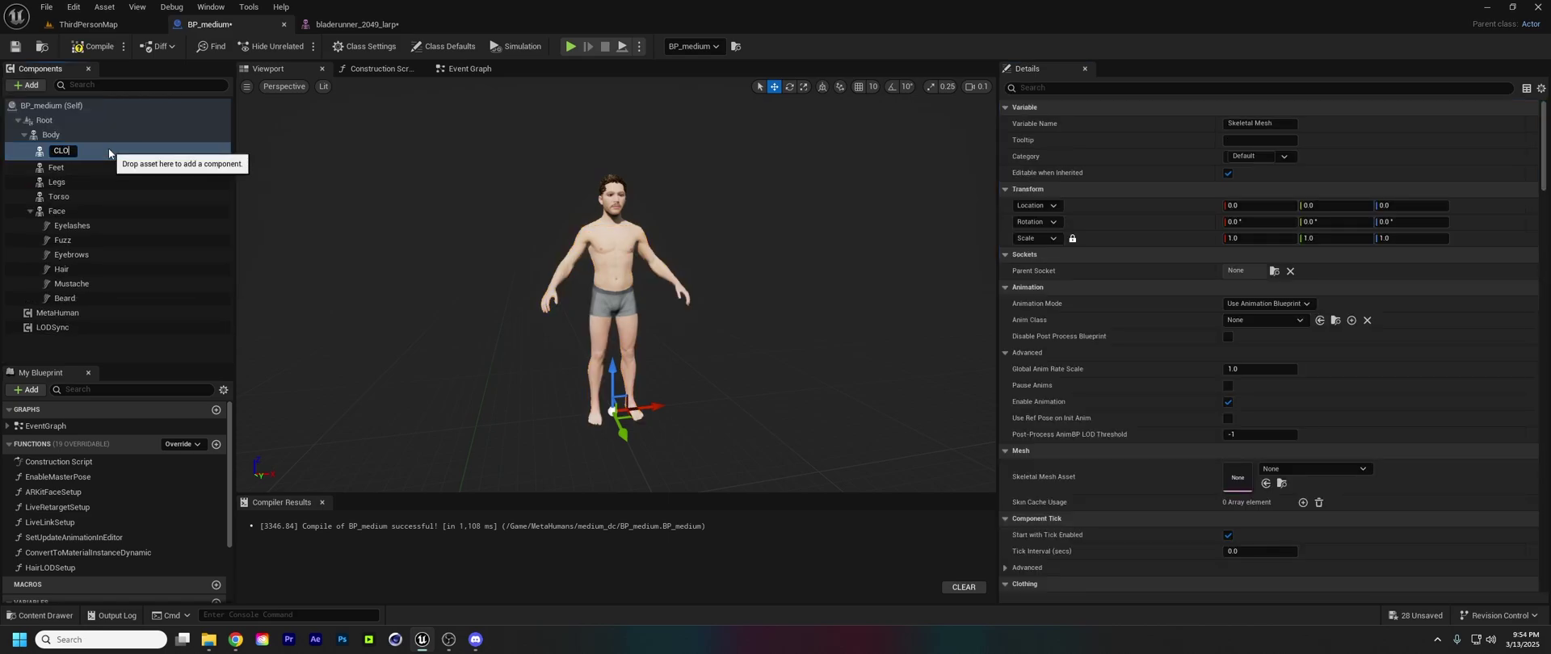
text(THES)
key(Return)
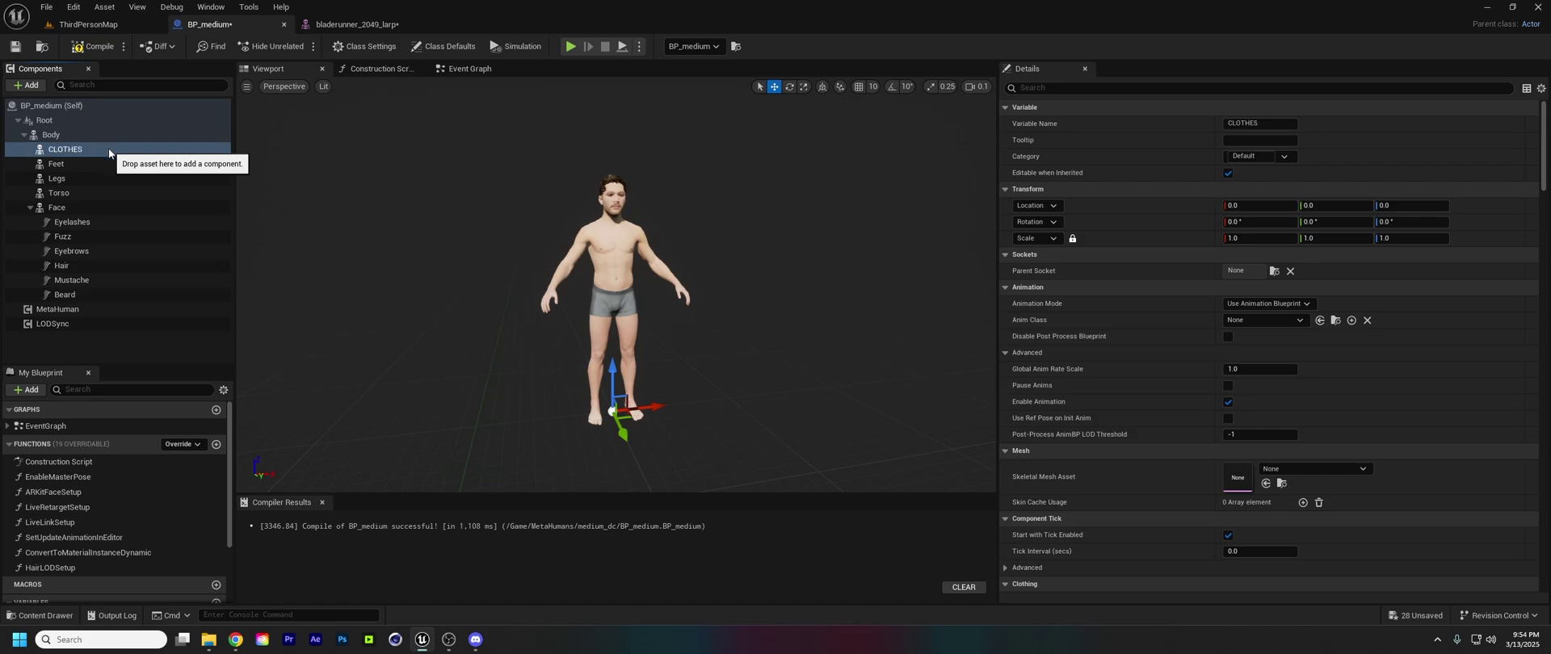
Assign bladerunner_2049_larp as the skeletal mesh asset of the CLOTHES component
click(1352, 472)
text(b)
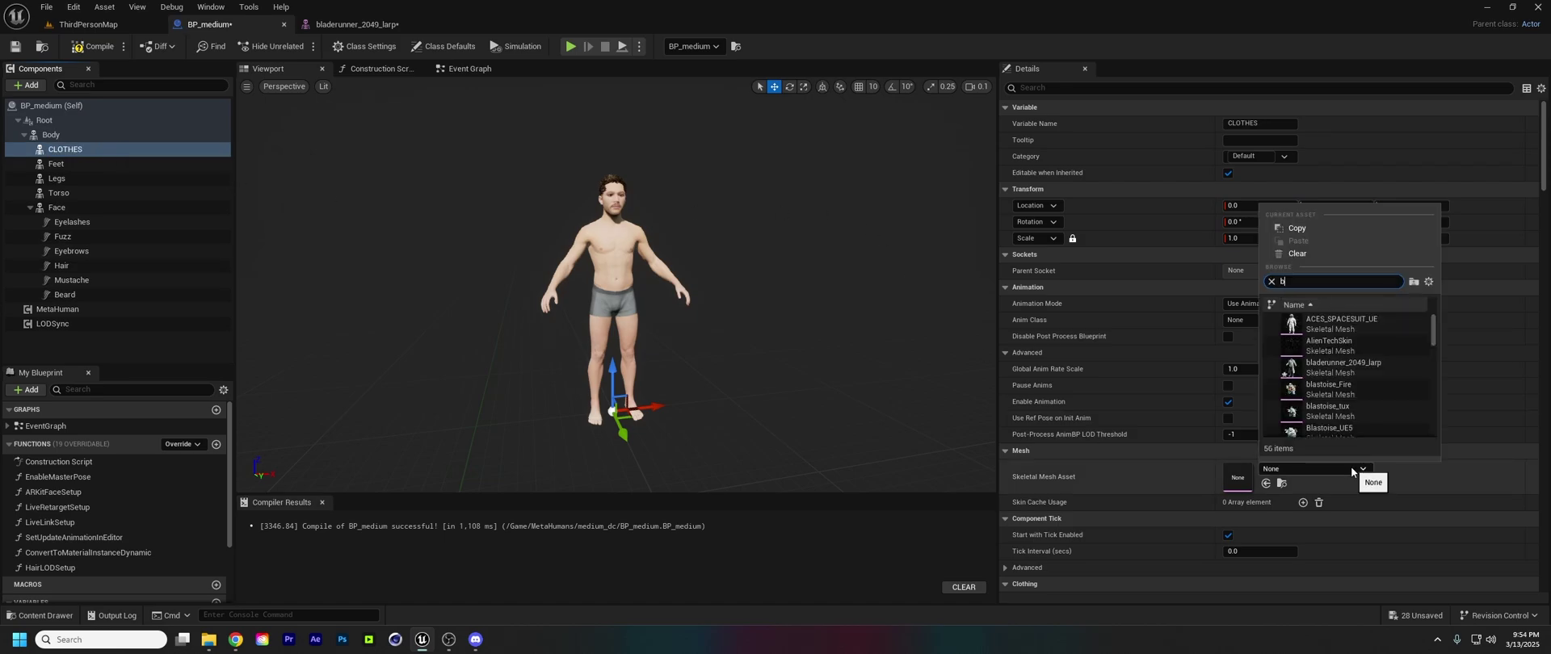
text(lade)
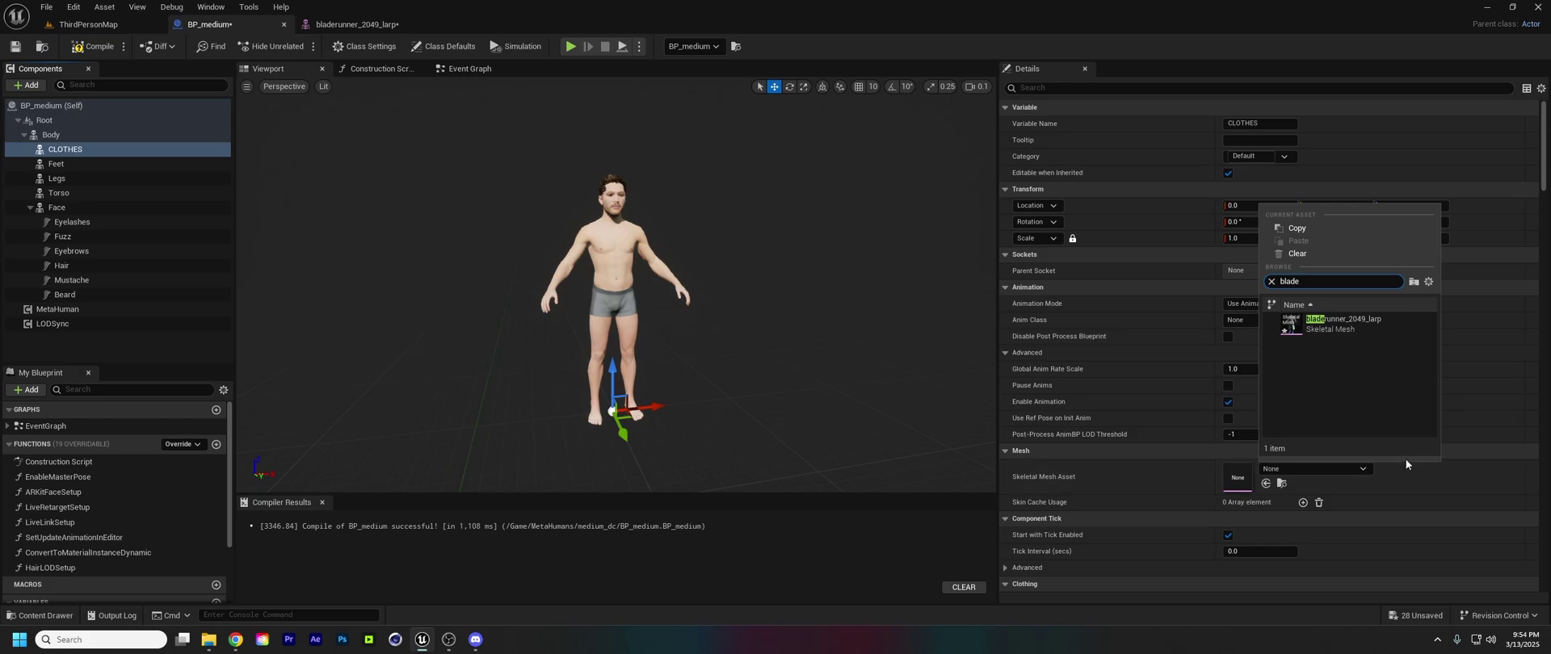
click(1354, 328)
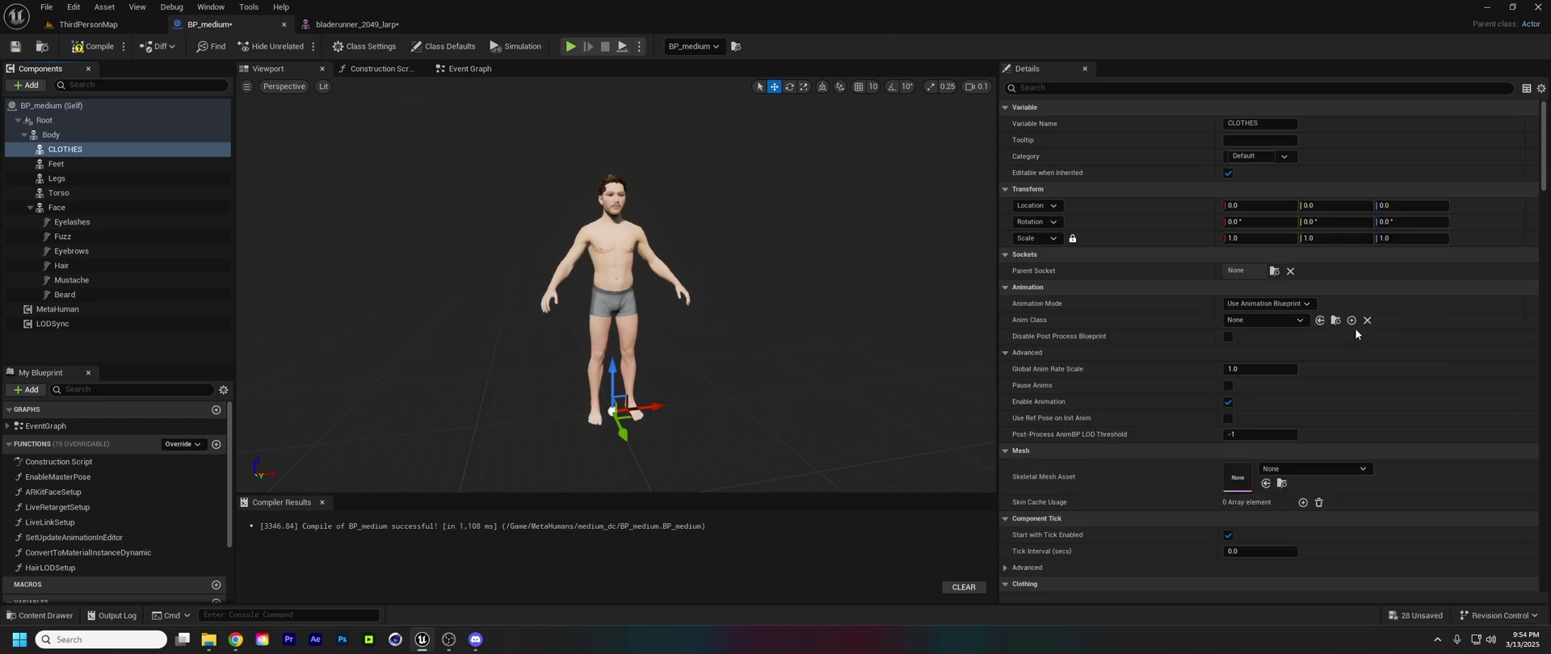
Insert a duplicate Enable Master Pose node between the Feet and Legs ones in the Construction Script, with CLOTHES as its Skeletal Mesh Component
click(370, 71)
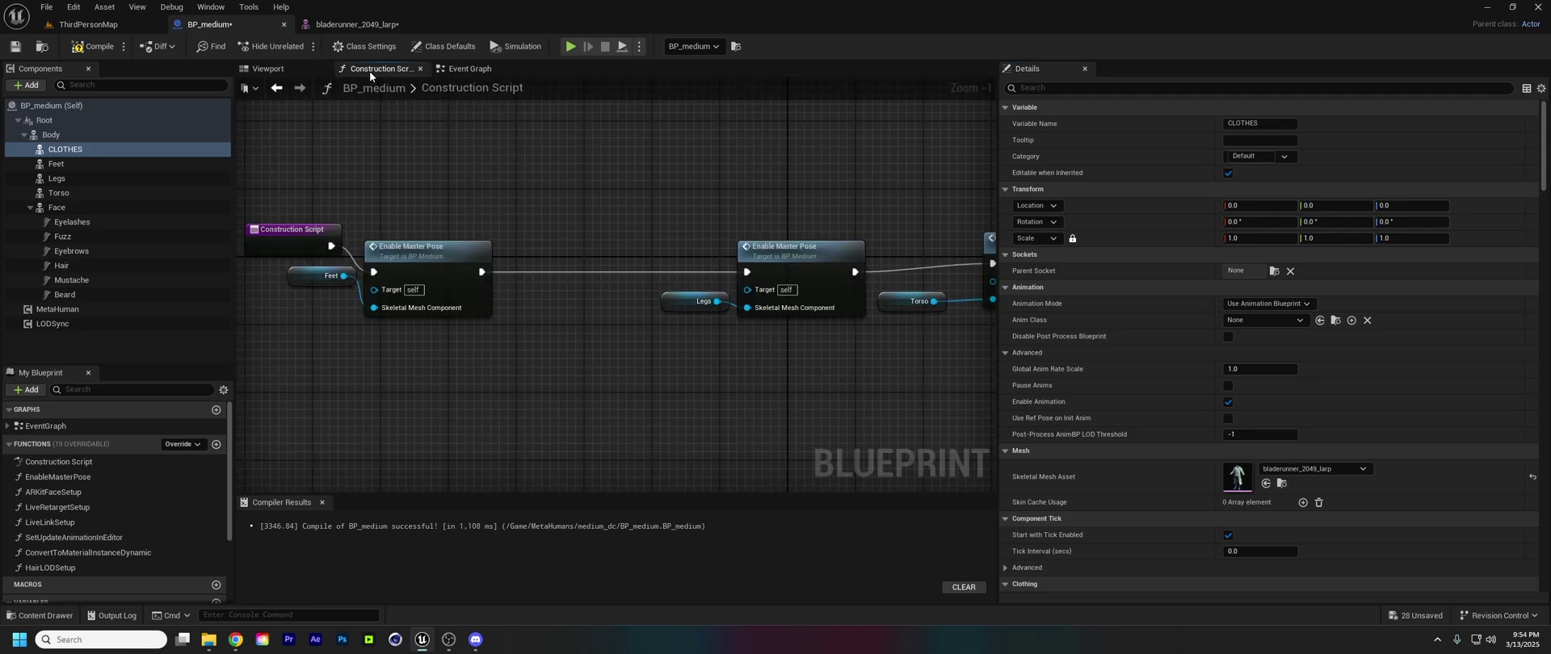
click(455, 255)
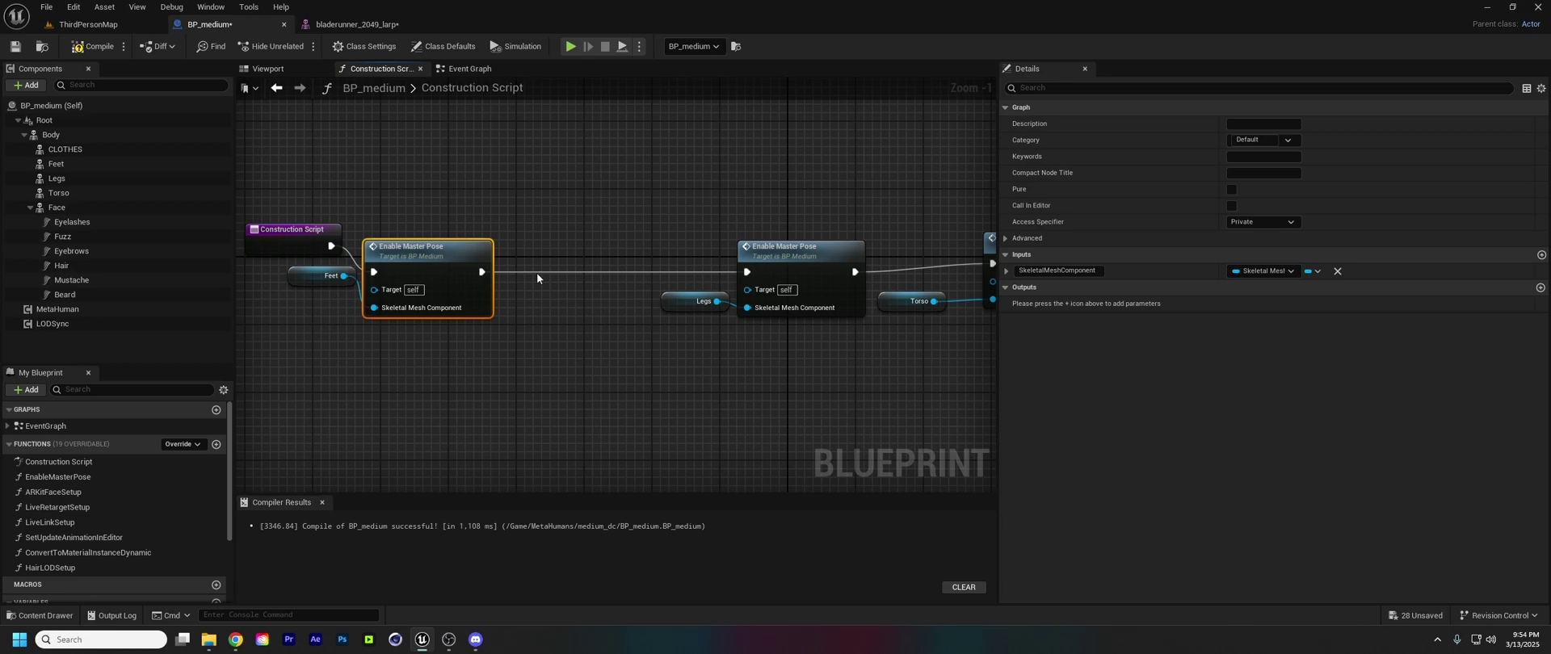
key(ctrl+d)
drag(585, 233, 603, 183)
drag(487, 269, 569, 204)
drag(675, 204, 723, 256)
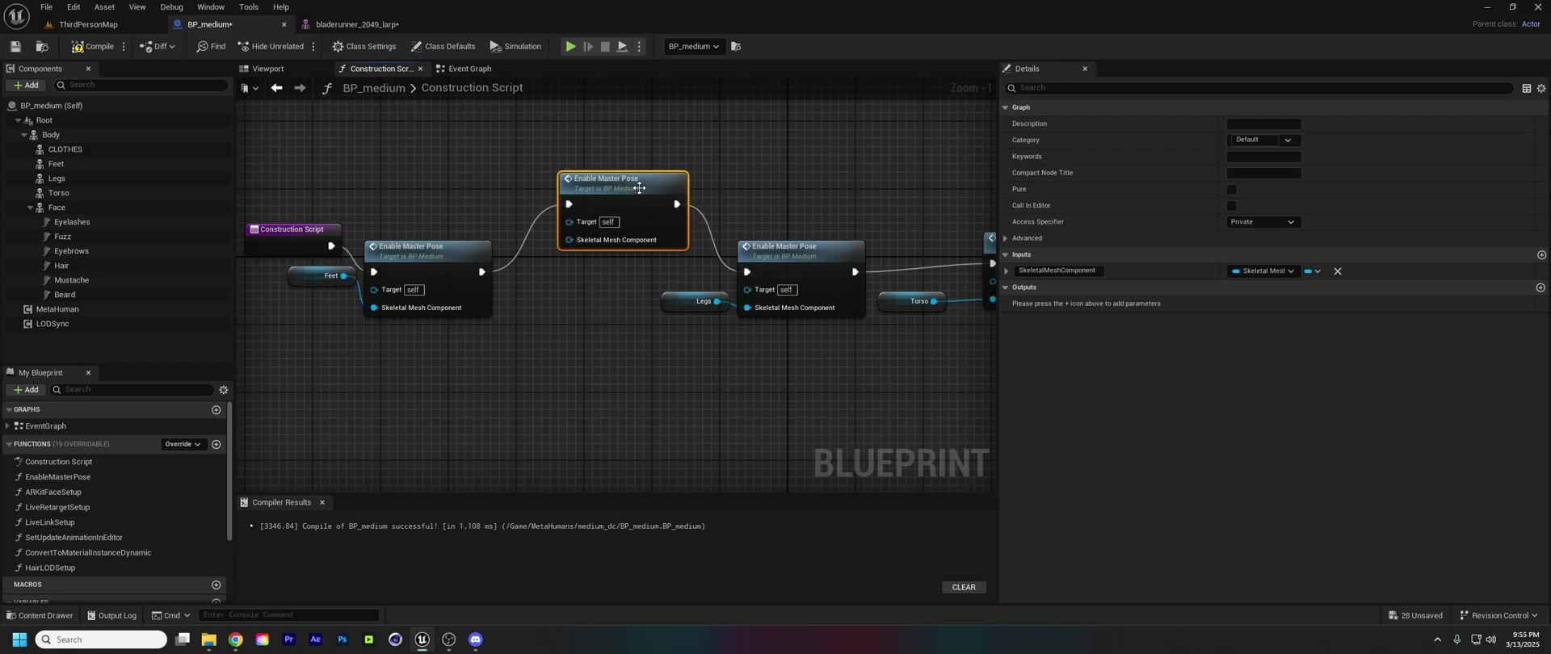
drag(639, 188, 588, 315)
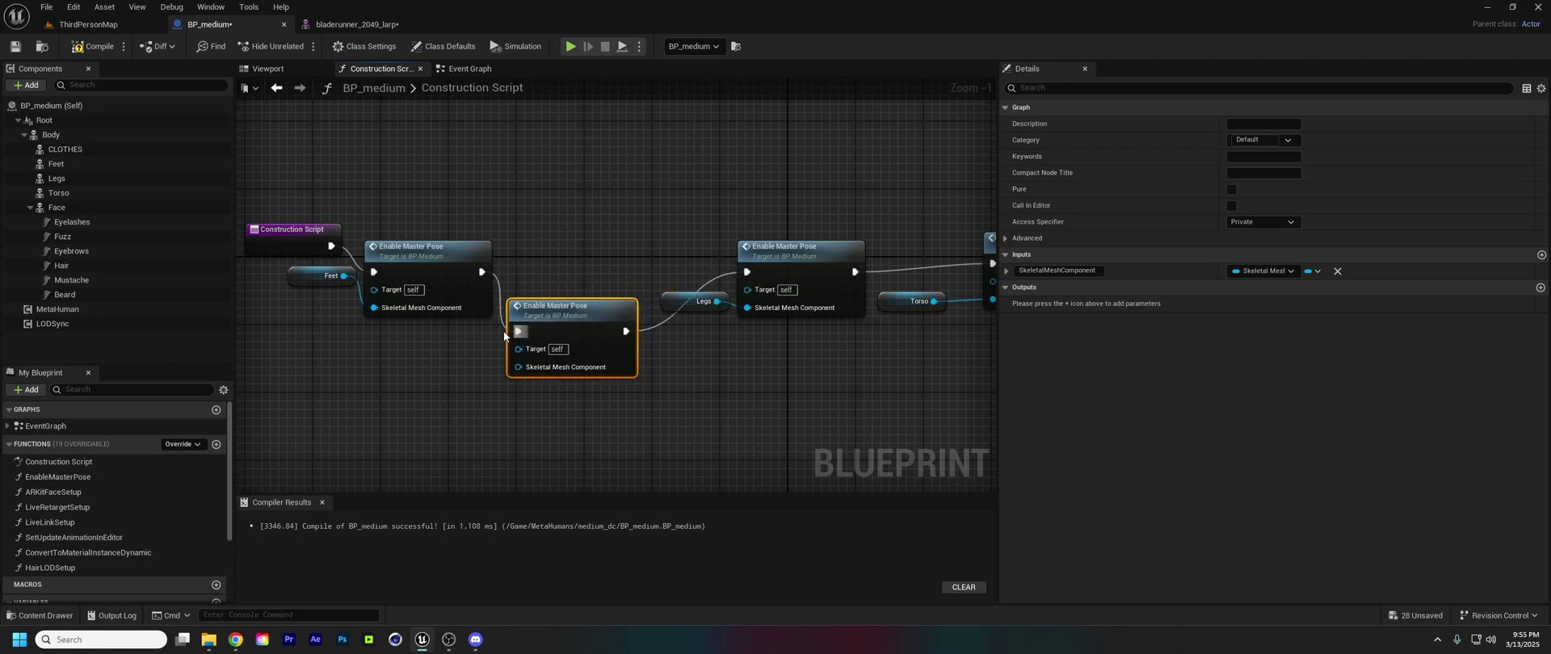
click(63, 151)
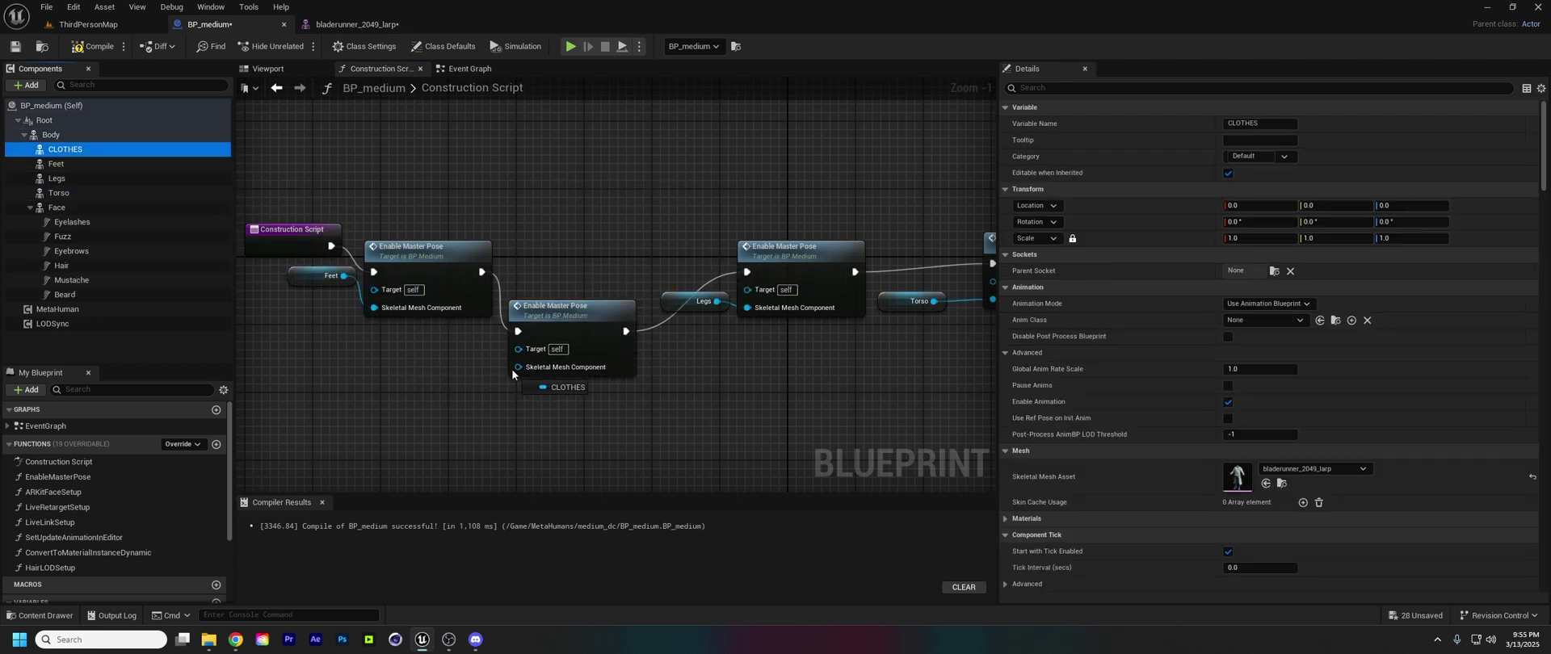
drag(514, 374, 514, 379)
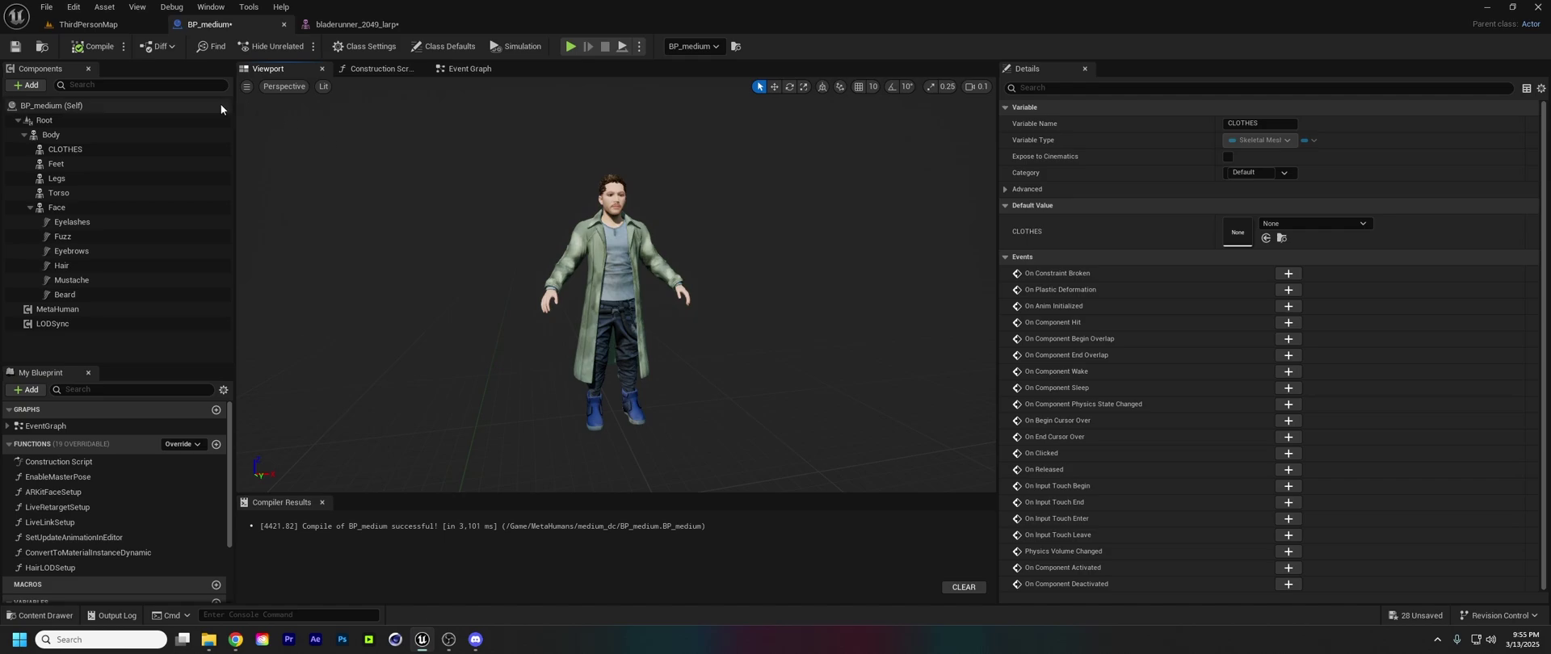
Add the BP_medium actor from ThirdPersonMap to the Tio_Mobile sequence and enlarge the Sequencer area
click(80, 24)
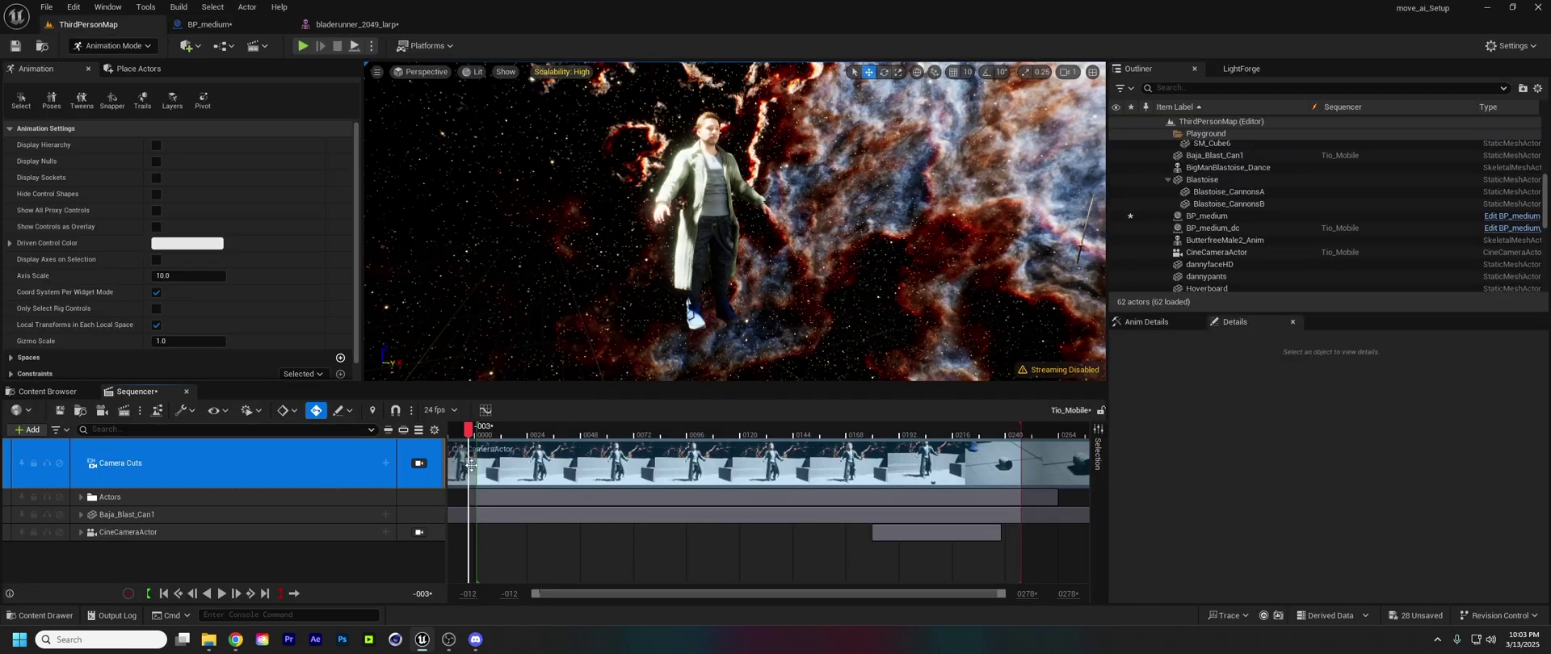
click(686, 272)
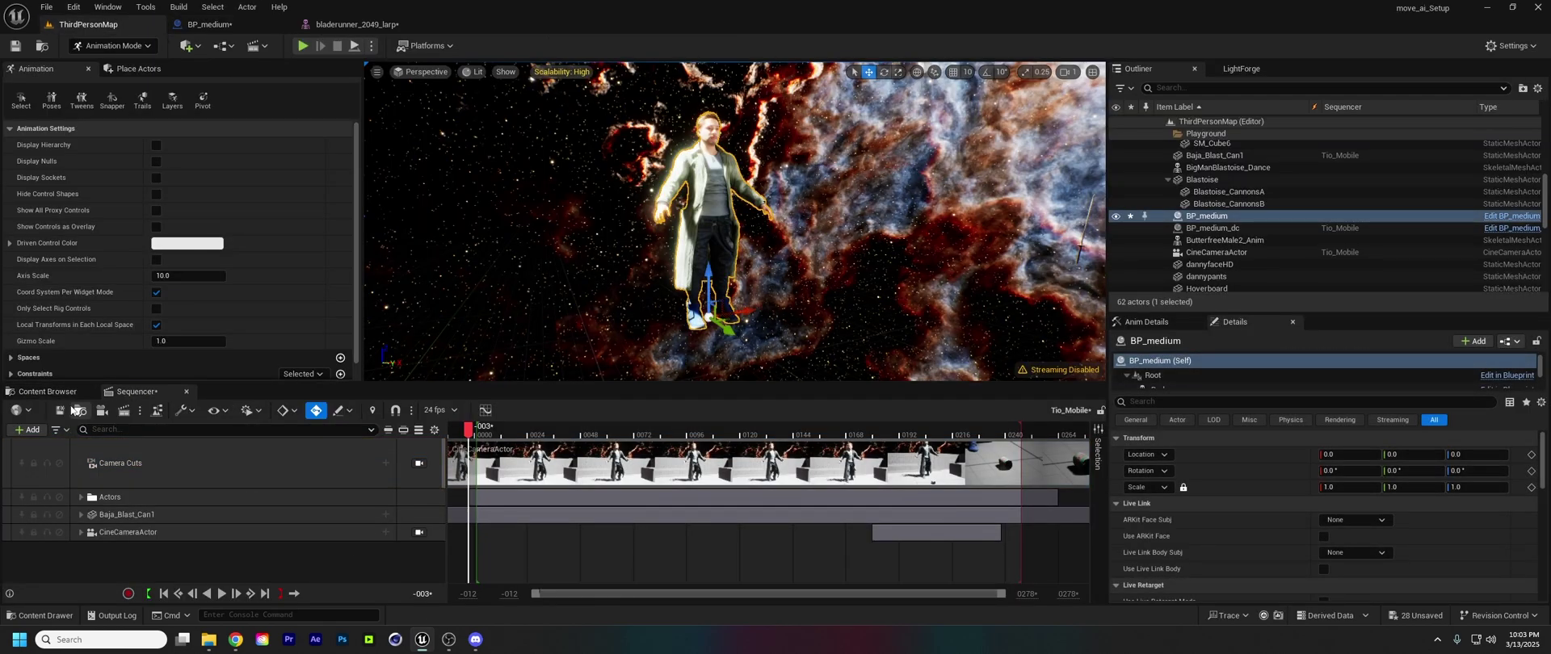
click(40, 429)
mouse_move(71, 205)
click(242, 210)
drag(418, 389, 416, 353)
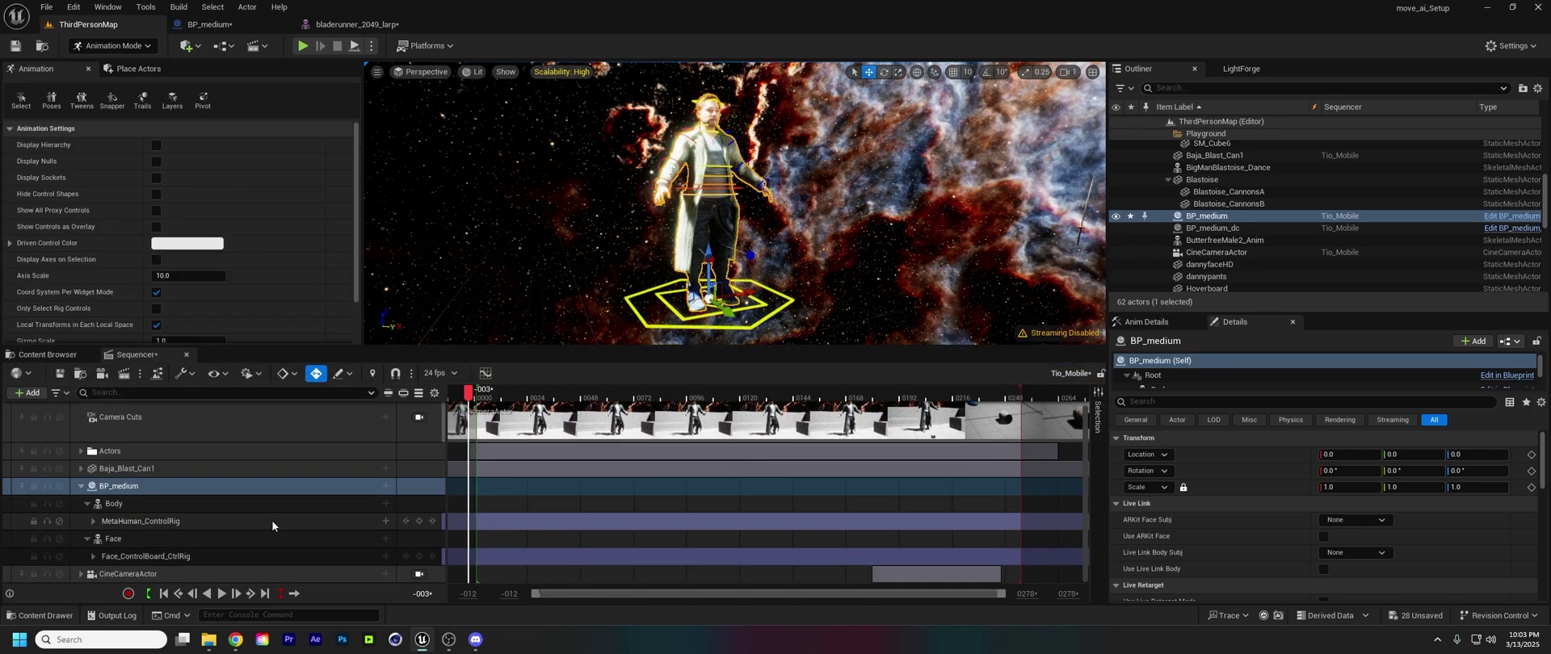
Replace the MetaHuman_ControlRig track on BP_medium's Body with the MM_Walk_Fwd animation
click(272, 521)
key(Delete)
click(299, 517)
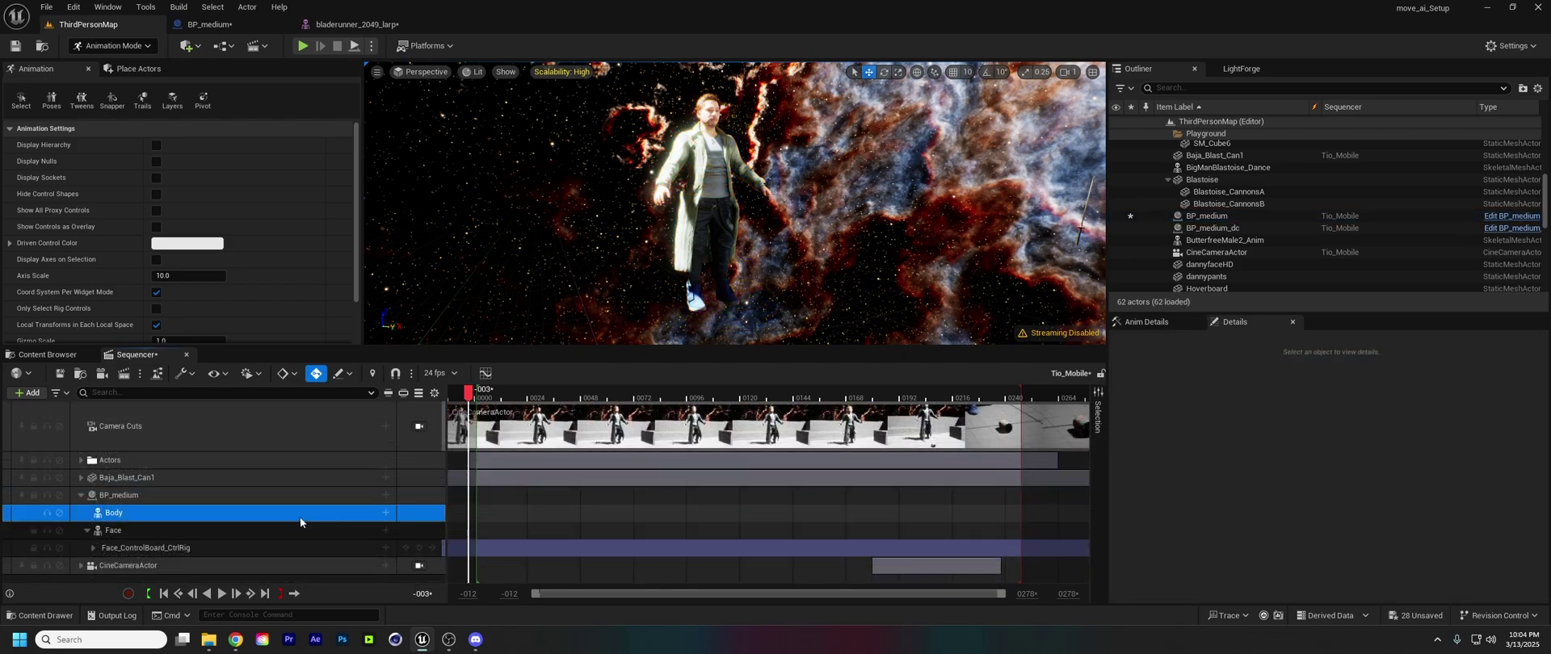
click(386, 514)
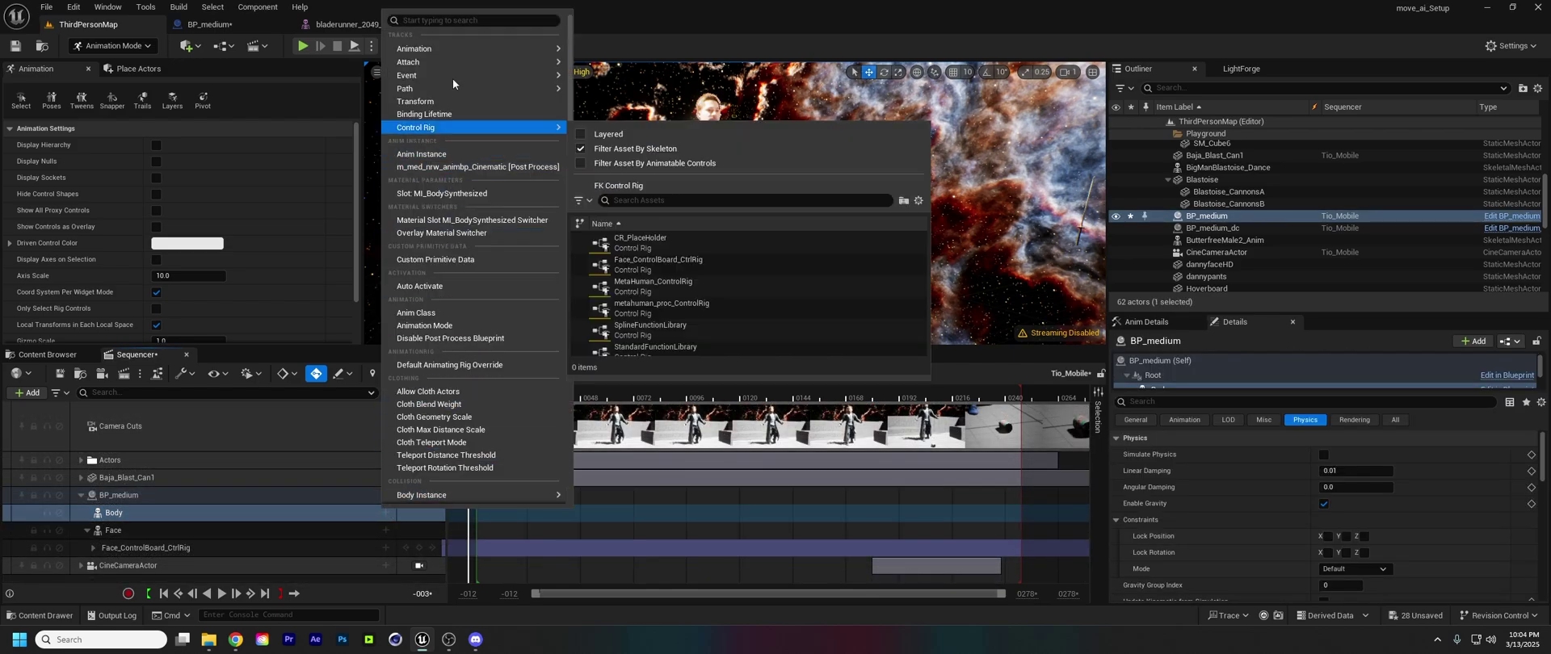
mouse_move(452, 48)
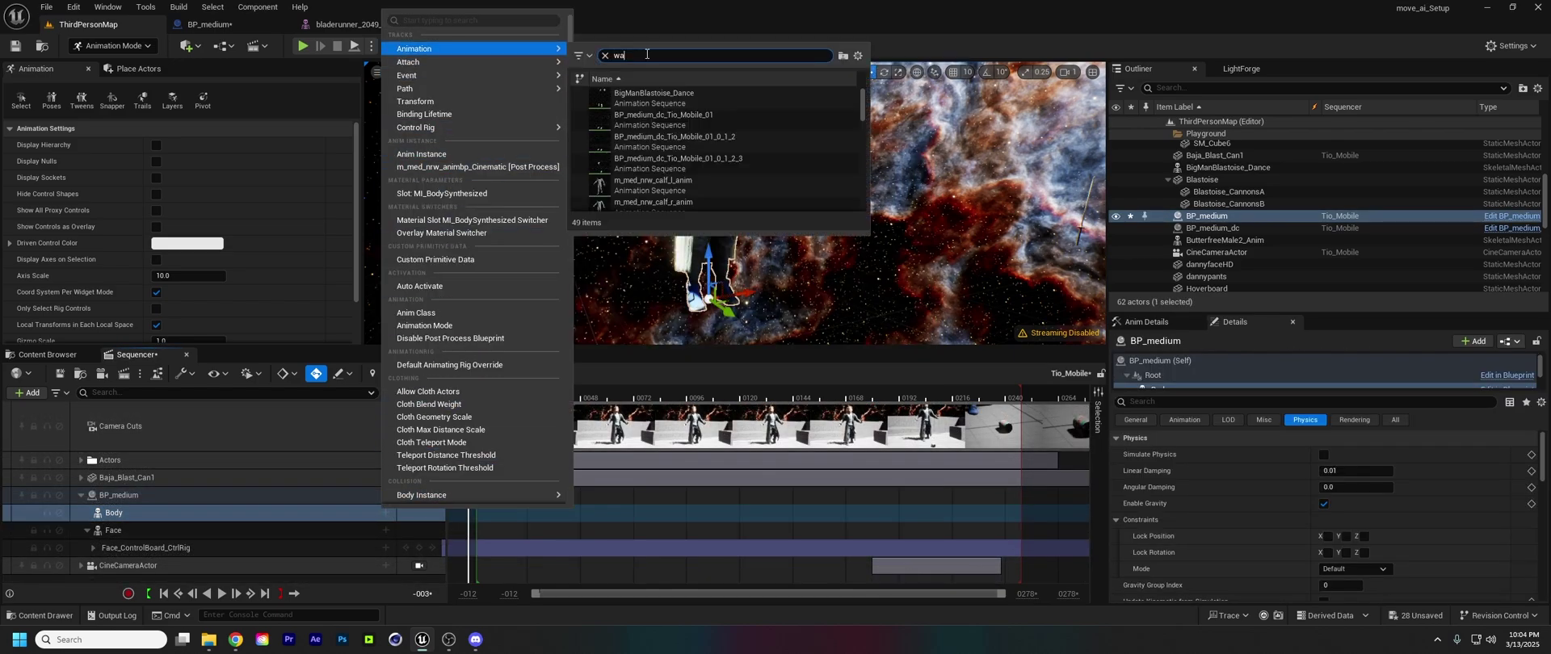
click(638, 98)
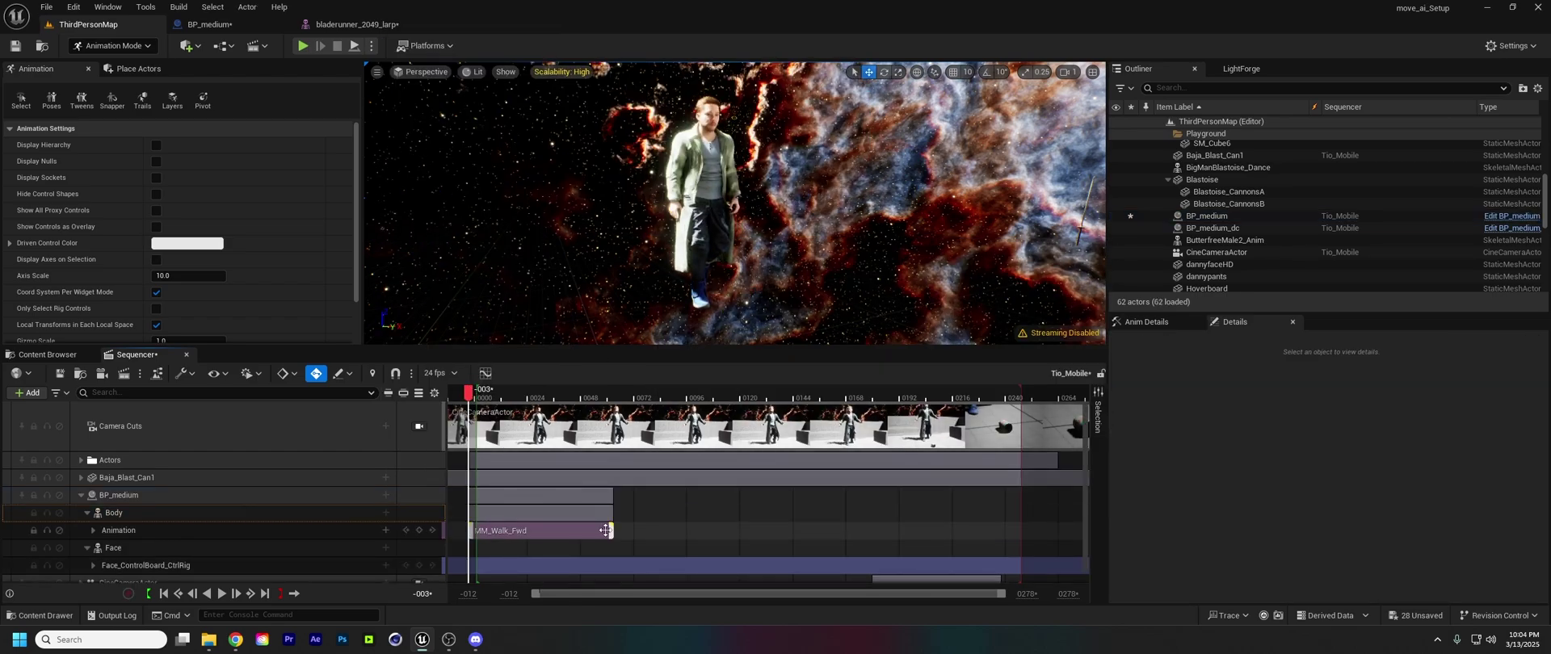
Extend the MM_Walk_Fwd animation on BP_medium's Body past the sequence's end marker and play the sequence
drag(611, 530, 918, 526)
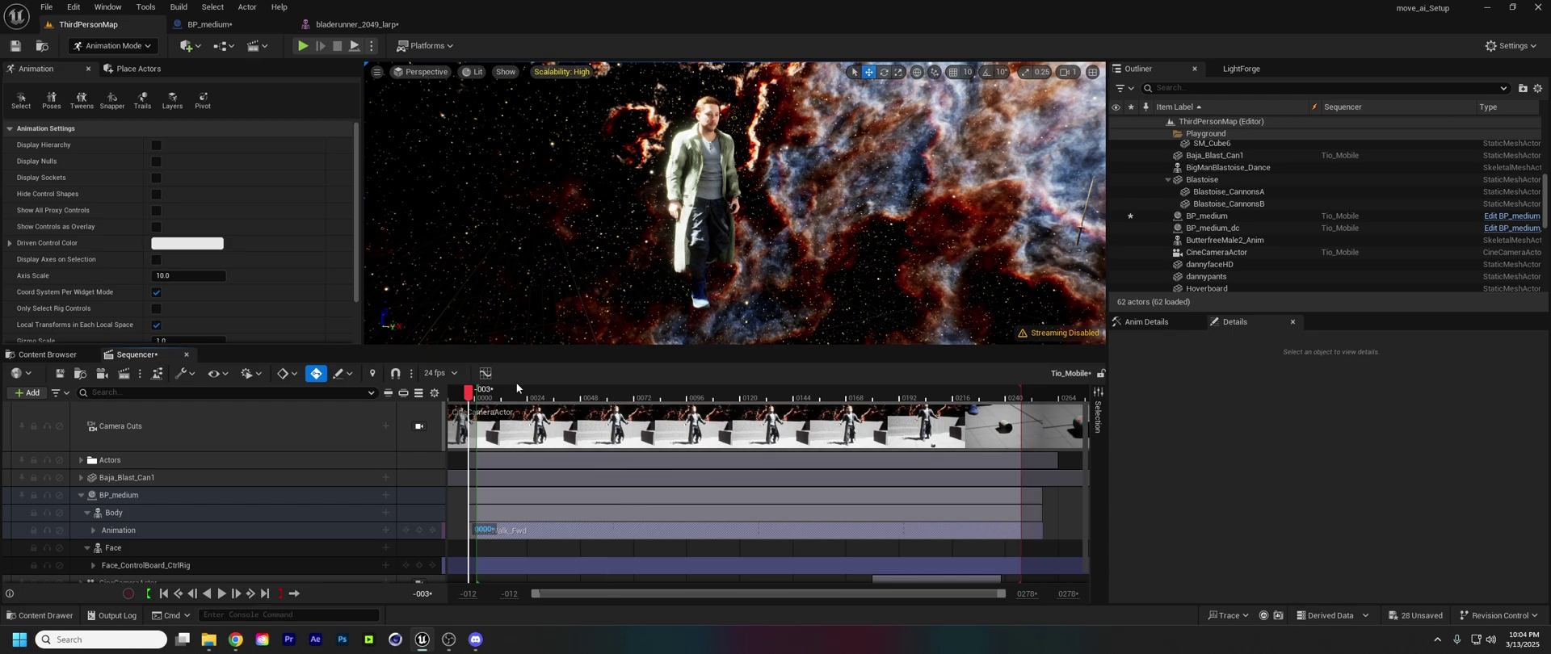
key(space)
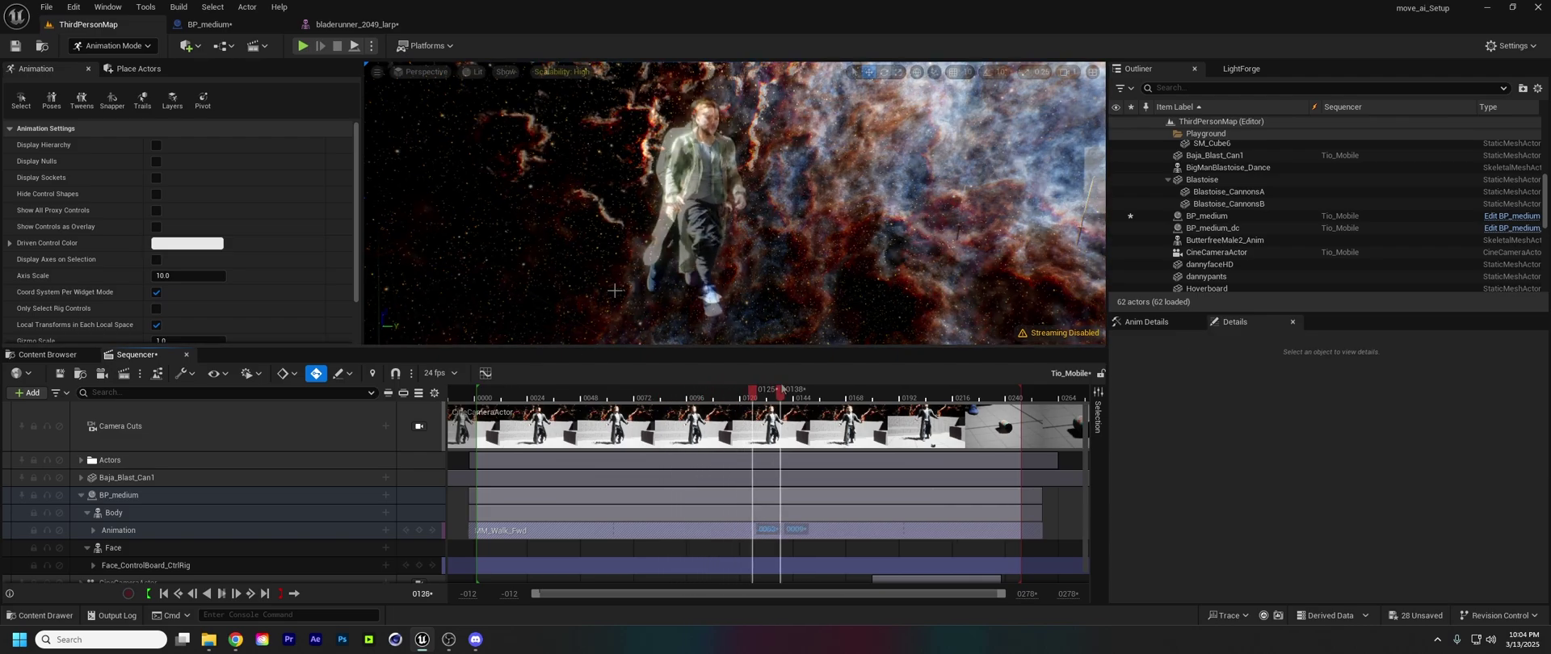
Disconnect CLOTHES from its Enable Master Pose node in BP_medium and scrub the walk animation in ThirdPersonMap
click(228, 26)
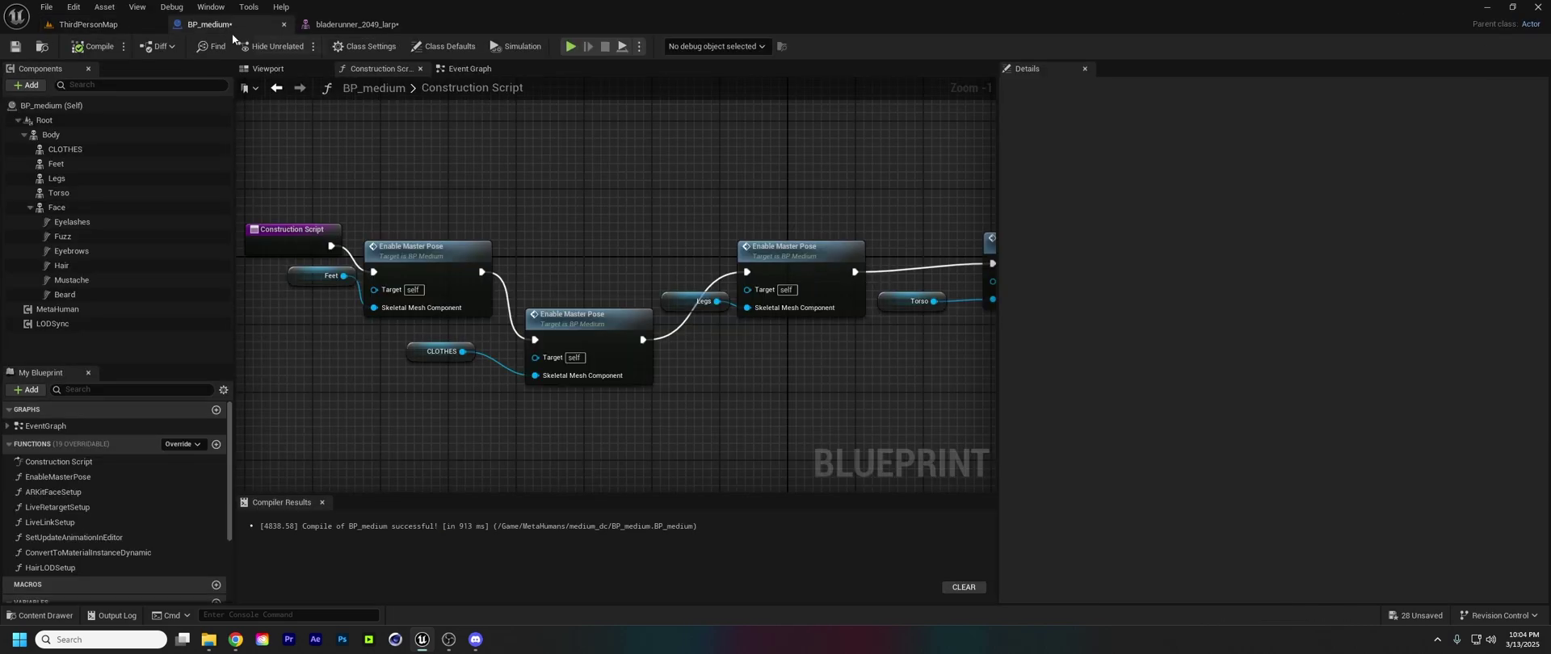
alt+click(513, 370)
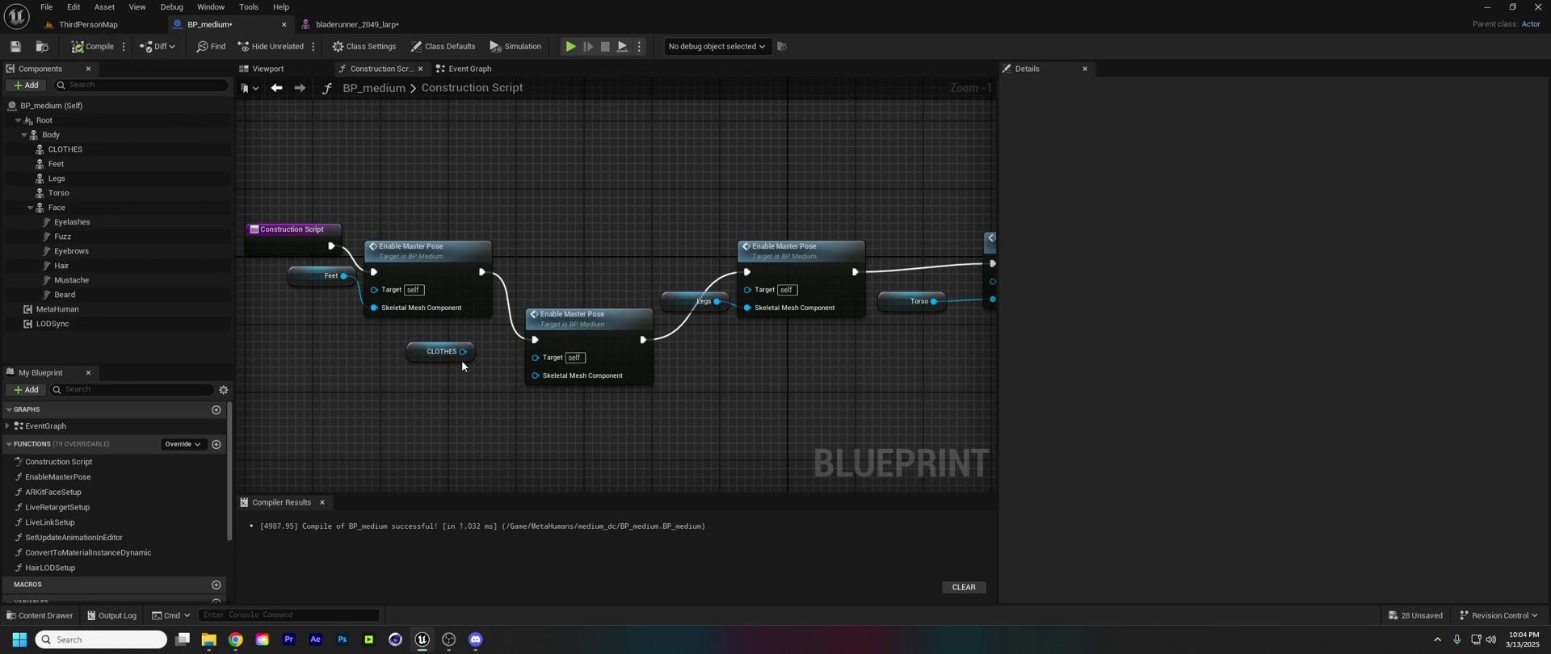
click(87, 24)
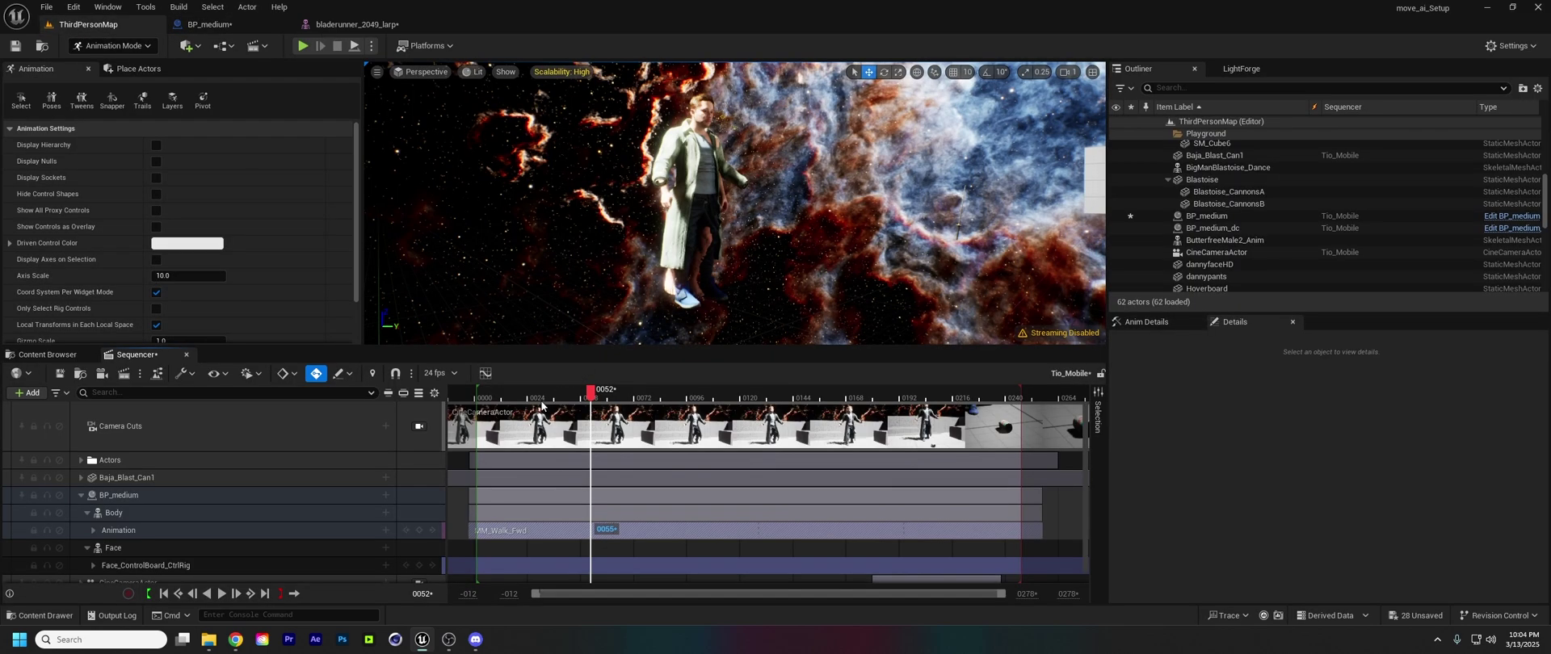
mouse_move(541, 402)
mouse_down()
mouse_move(514, 401)
mouse_move(686, 399)
mouse_move(526, 406)
mouse_up()
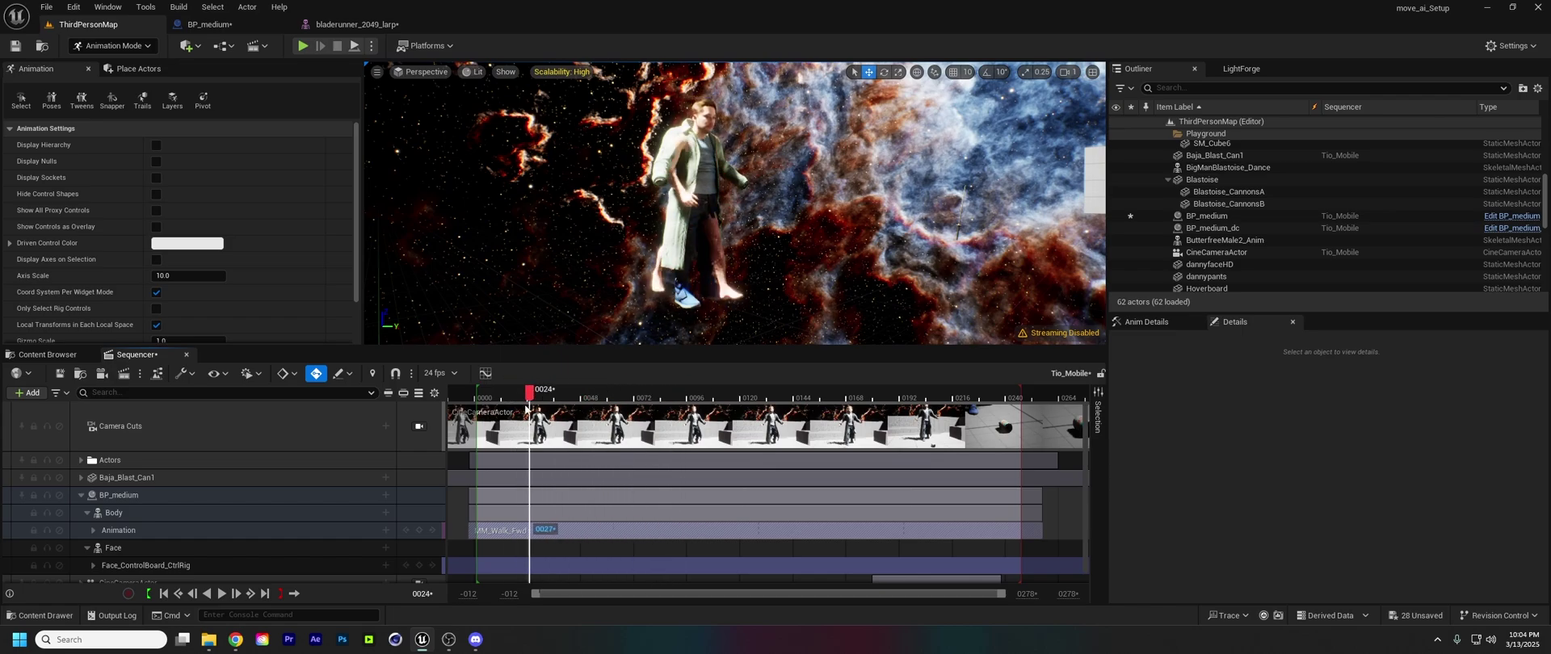
Reconnect CLOTHES to the Skeletal Mesh Component input of its Enable Master Pose node and return to ThirdPersonMap
click(229, 25)
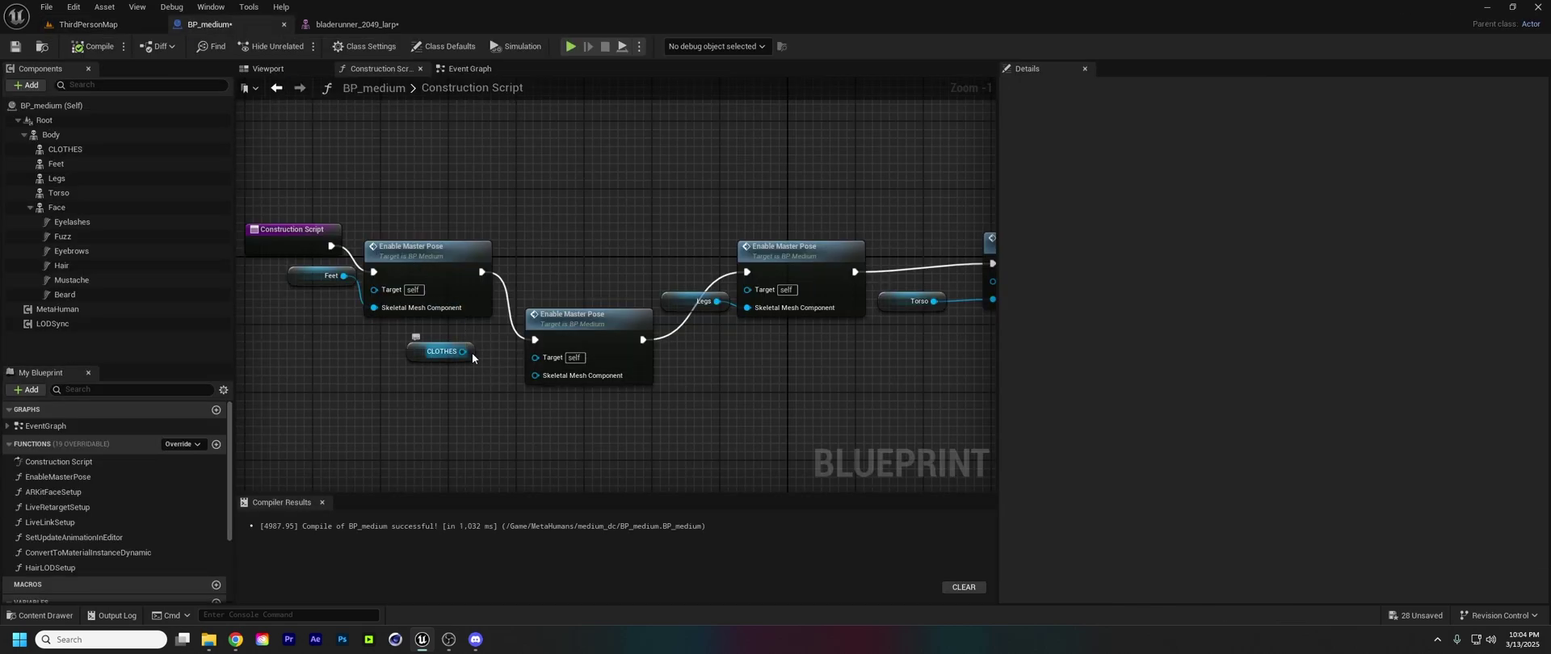
drag(463, 351, 535, 375)
click(84, 25)
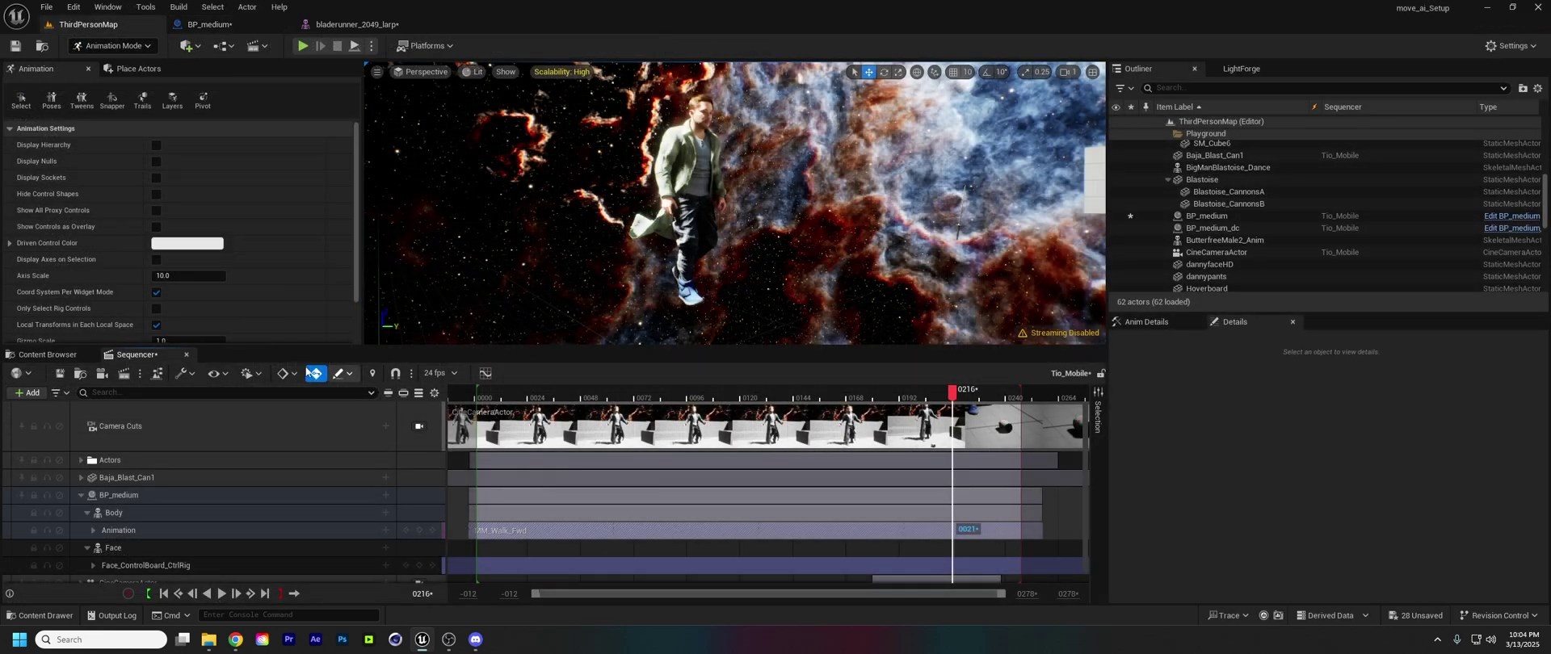
Search the MetaHumans folder for "physi" and open the m_med_nrw_body physics asset
click(47, 355)
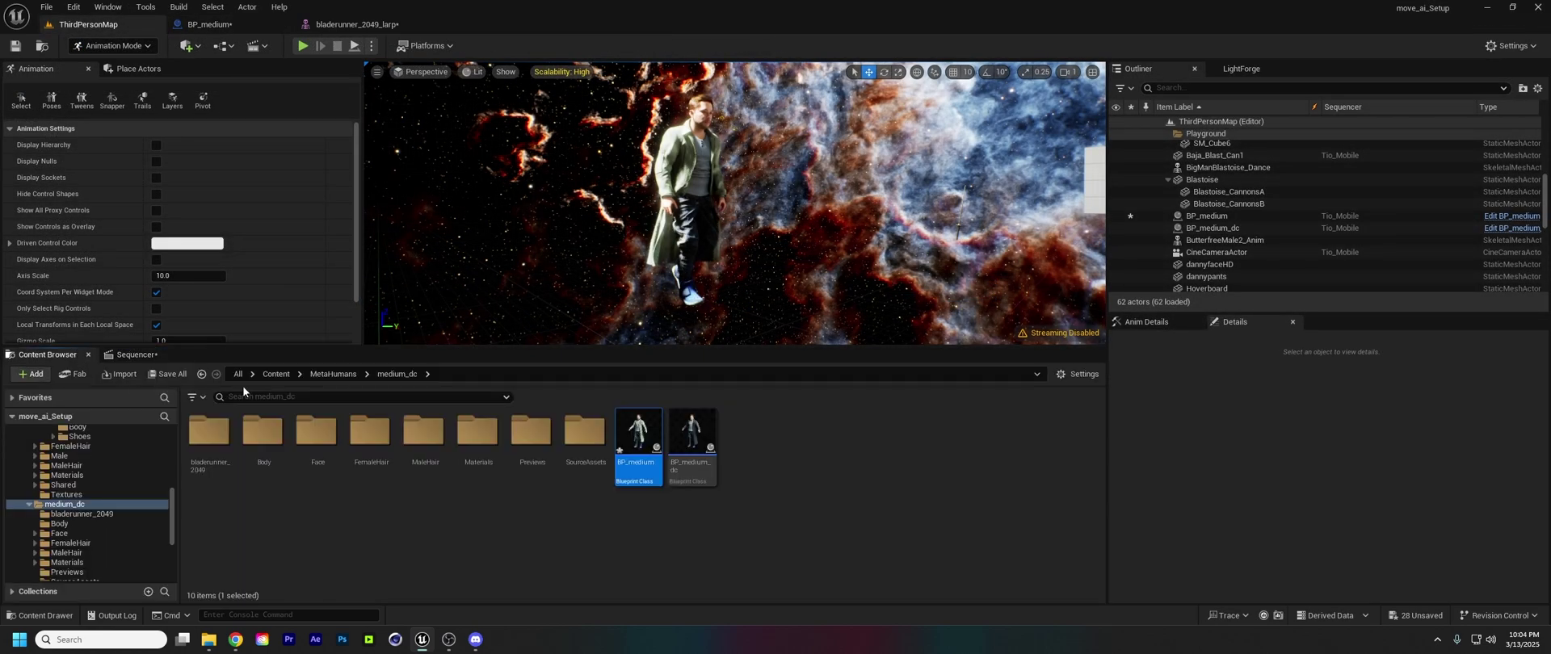
click(290, 399)
text(physi)
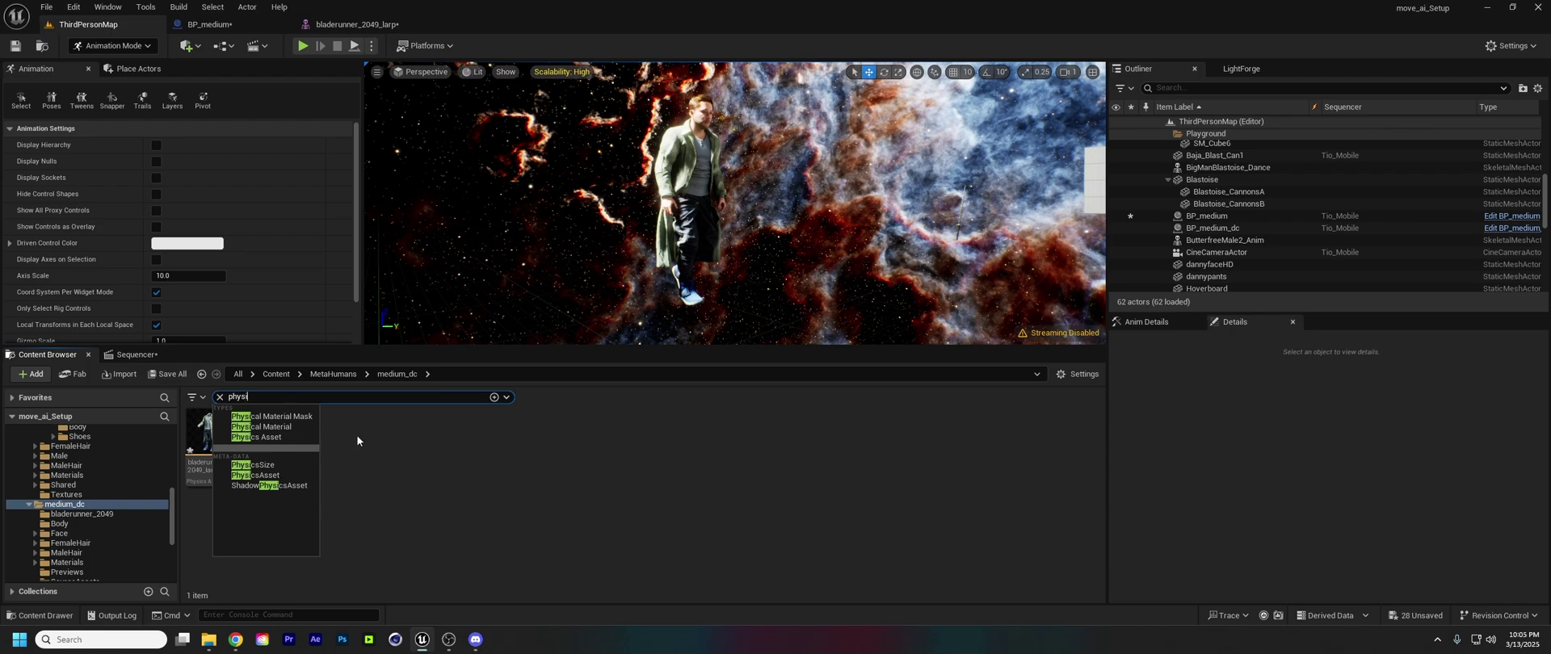
click(376, 443)
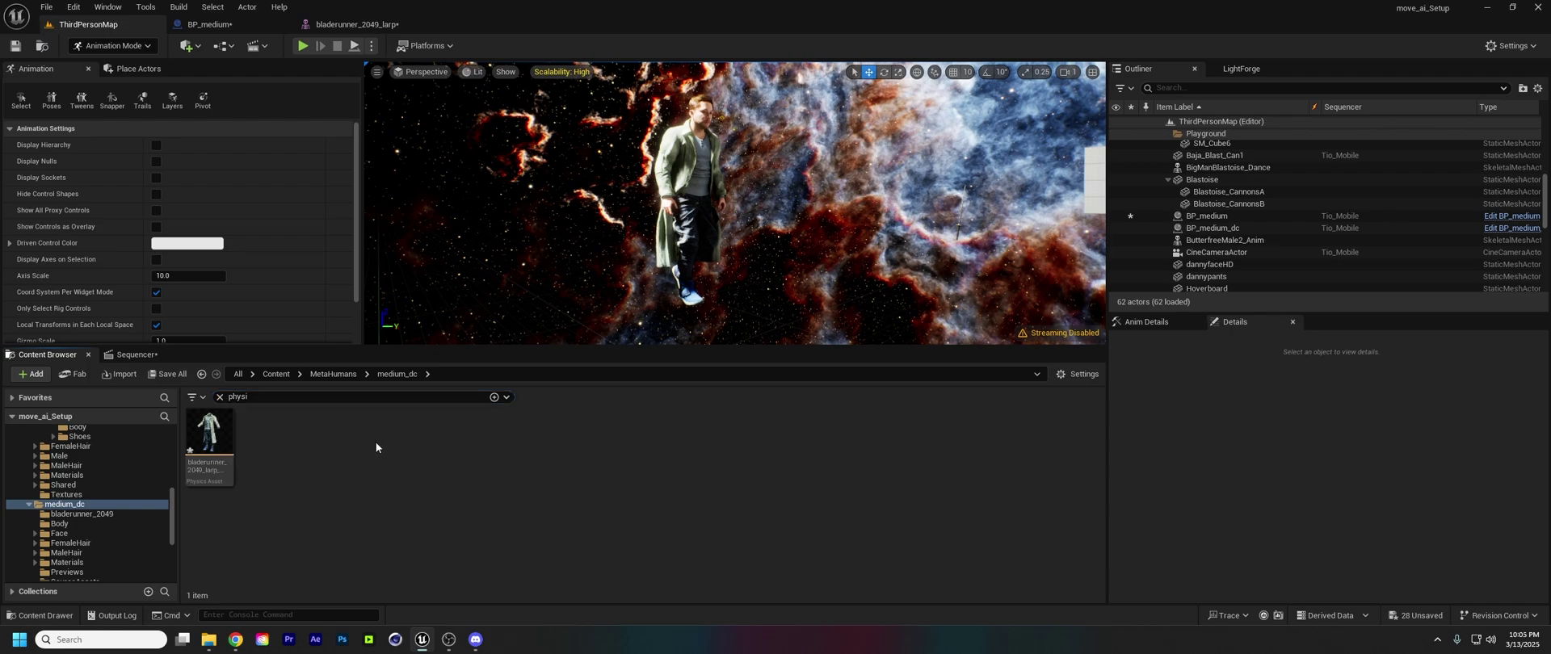
click(340, 374)
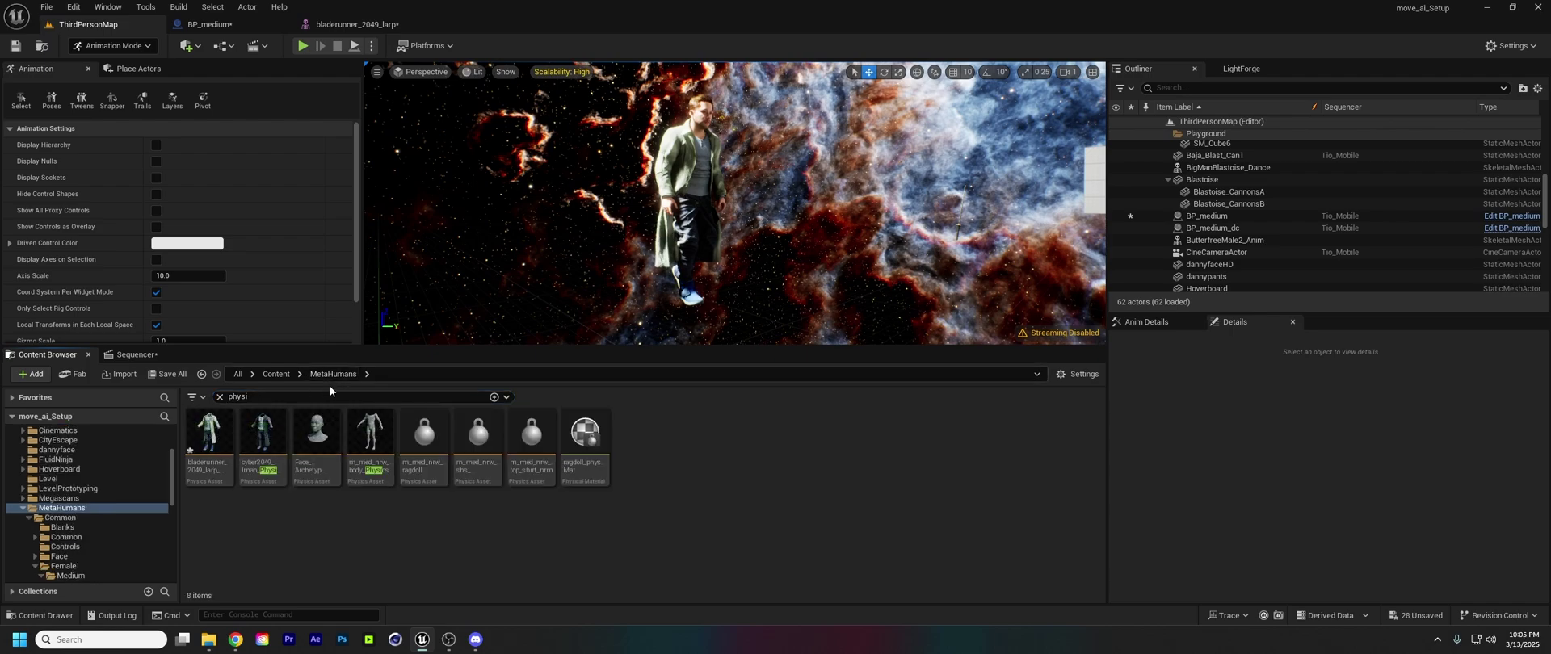
double_click(361, 433)
Scale the thigh_l collision capsule of the body physics asset and check its fit from the side
key(w)
right_drag(635, 386, 635, 406)
drag(361, 355, 623, 364)
click(626, 365)
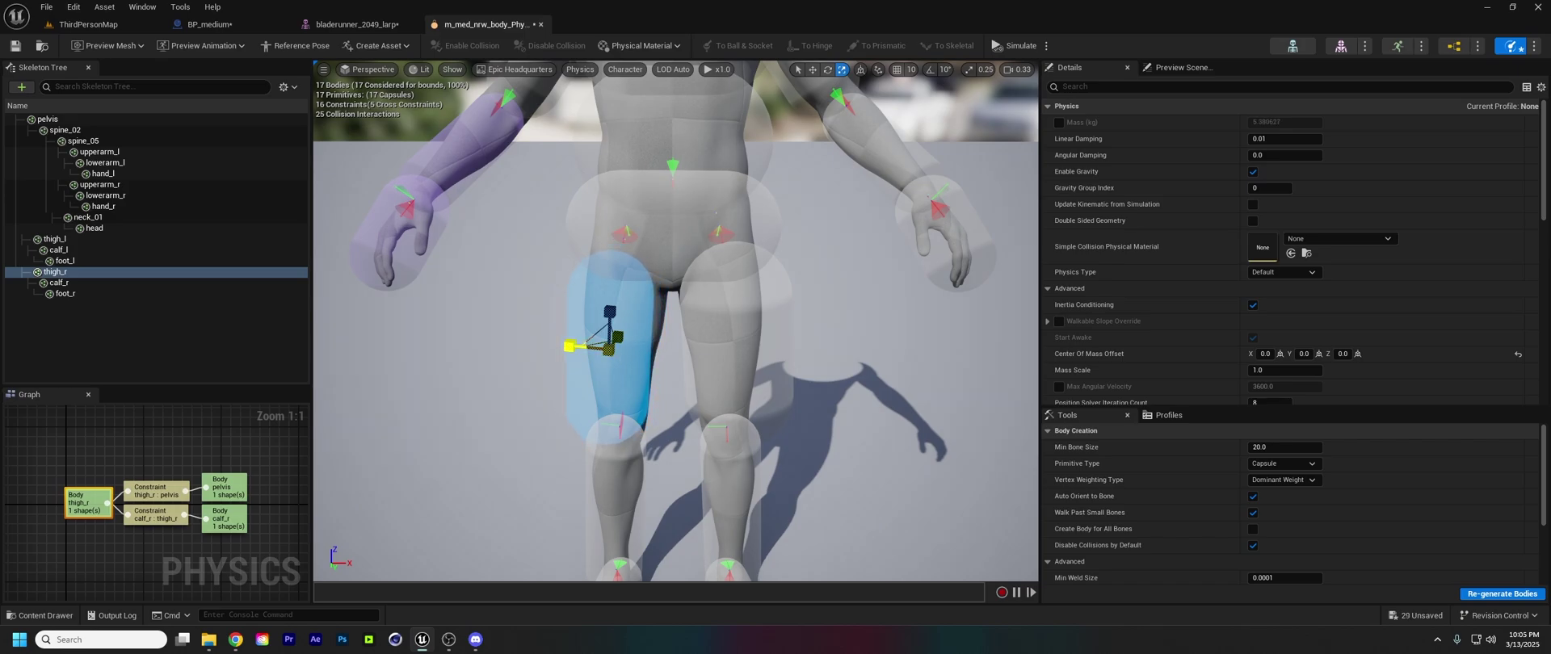
click(740, 353)
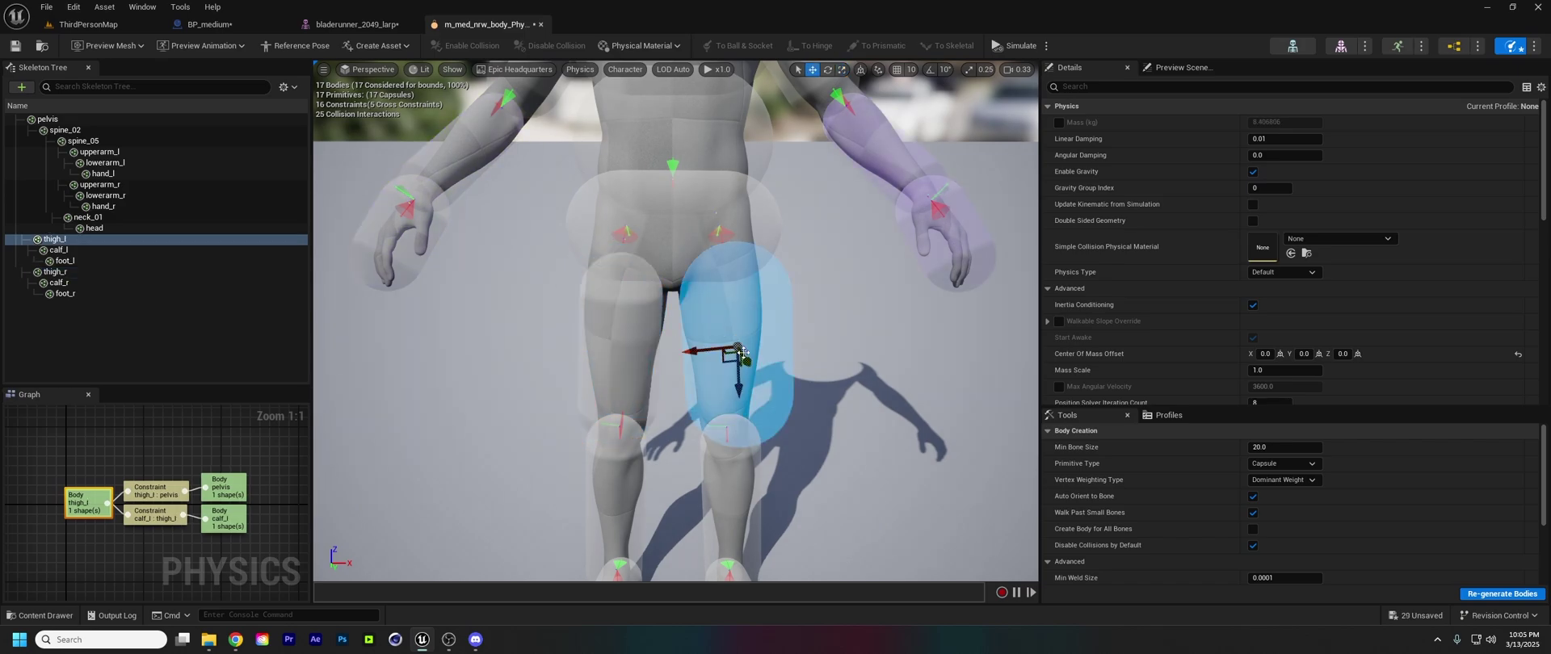
key(h)
key(shift+h)
key(e)
key(r)
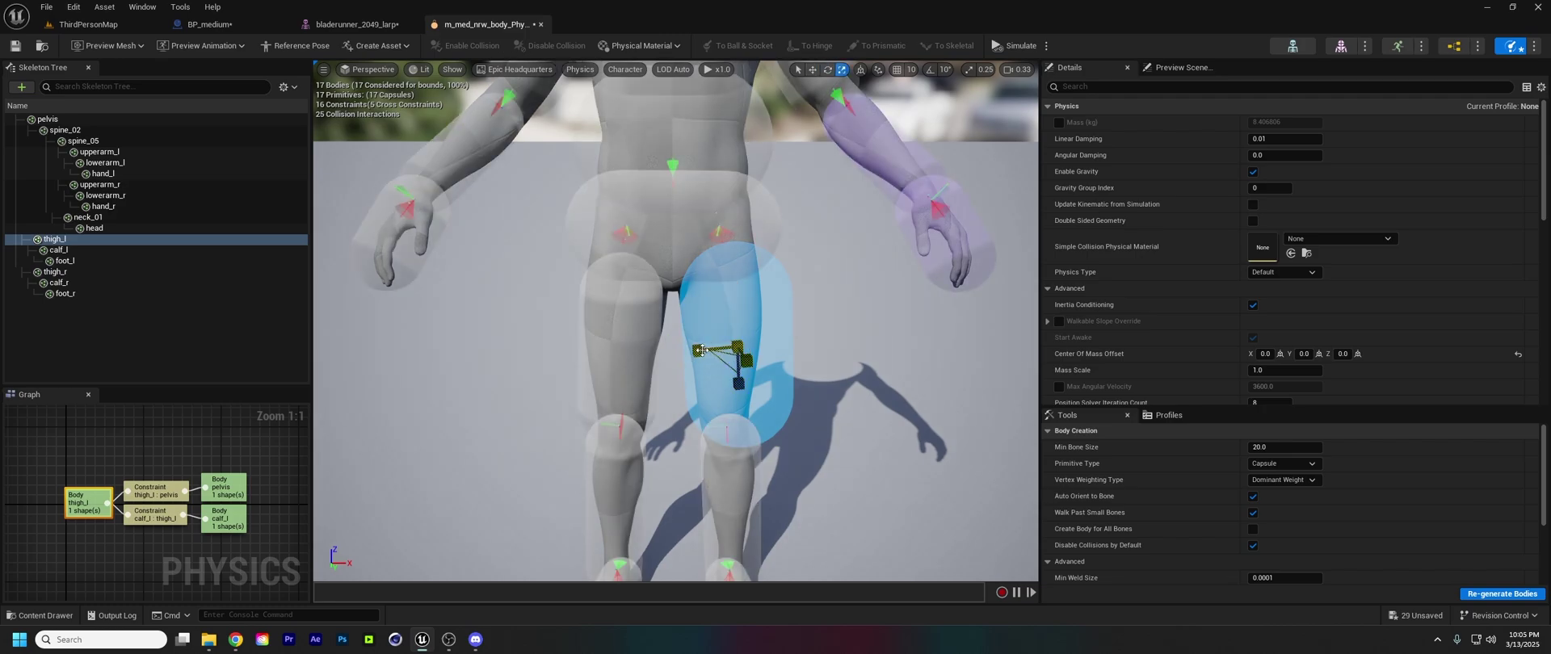
mouse_move(701, 350)
mouse_down()
mouse_move(678, 353)
mouse_move(696, 349)
mouse_up()
right_drag(810, 344, 582, 340)
key(s)
right_drag(755, 310, 755, 311)
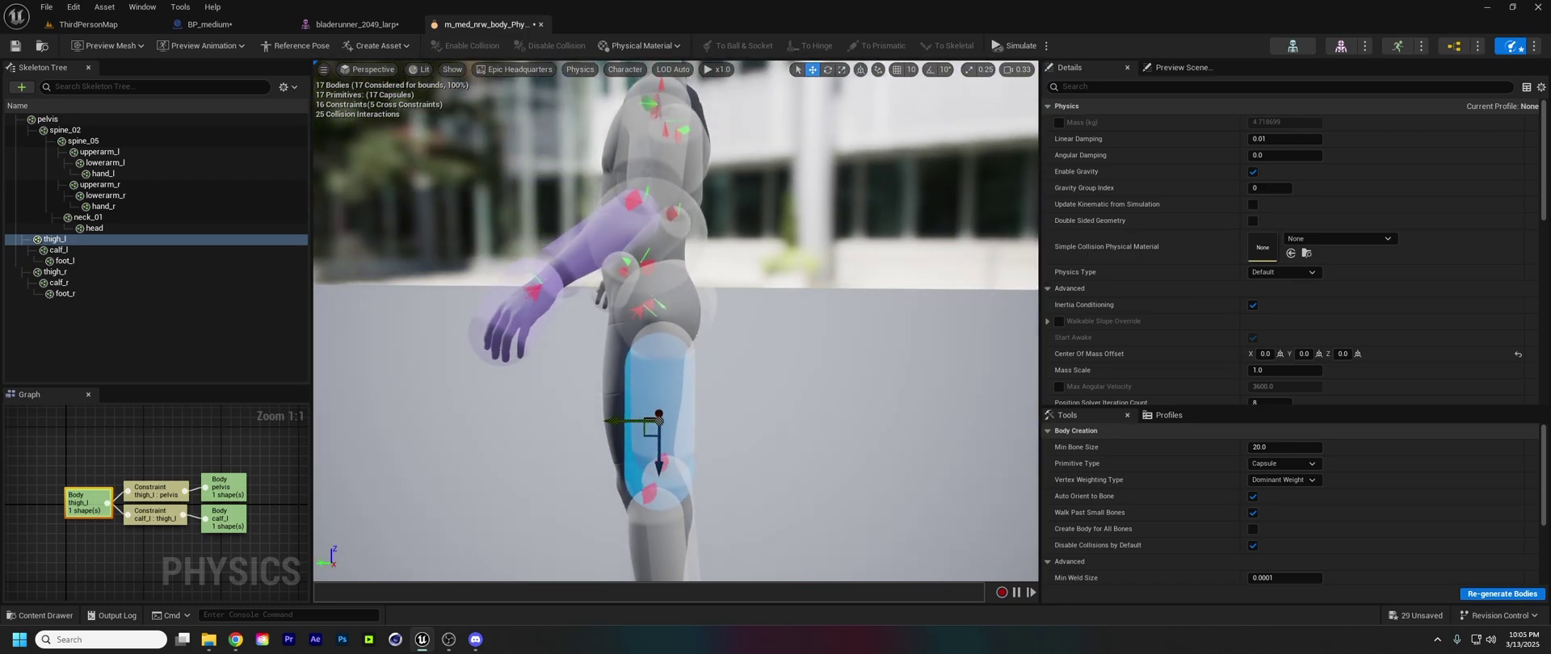
click(688, 322)
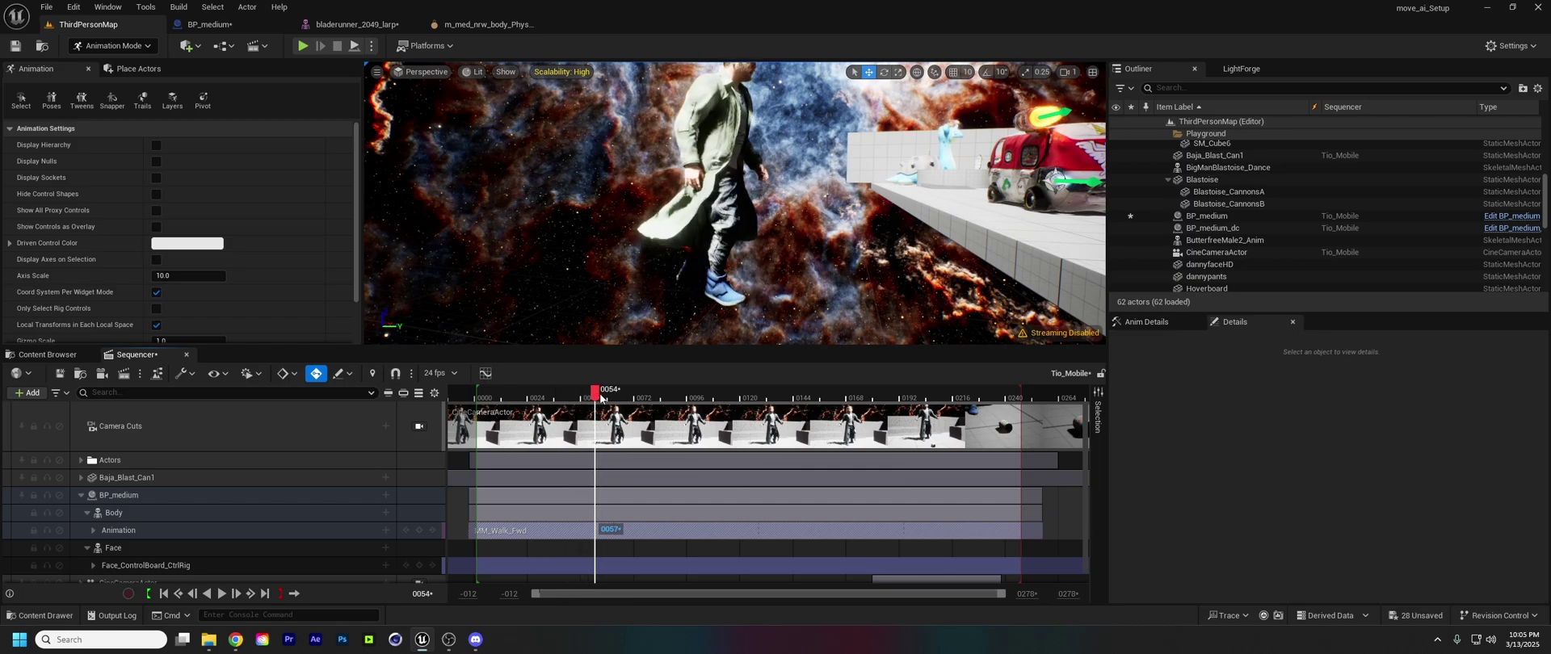
Scrub the walk animation in Sequencer and examine the moving coat around the legs from several angles
key(a)
right_drag(650, 264, 953, 279)
key(s)
mouse_move(645, 305)
right_down()
mouse_move(679, 304)
mouse_move(687, 323)
mouse_move(644, 304)
right_up()
drag(631, 394, 574, 408)
right_drag(597, 307, 566, 282)
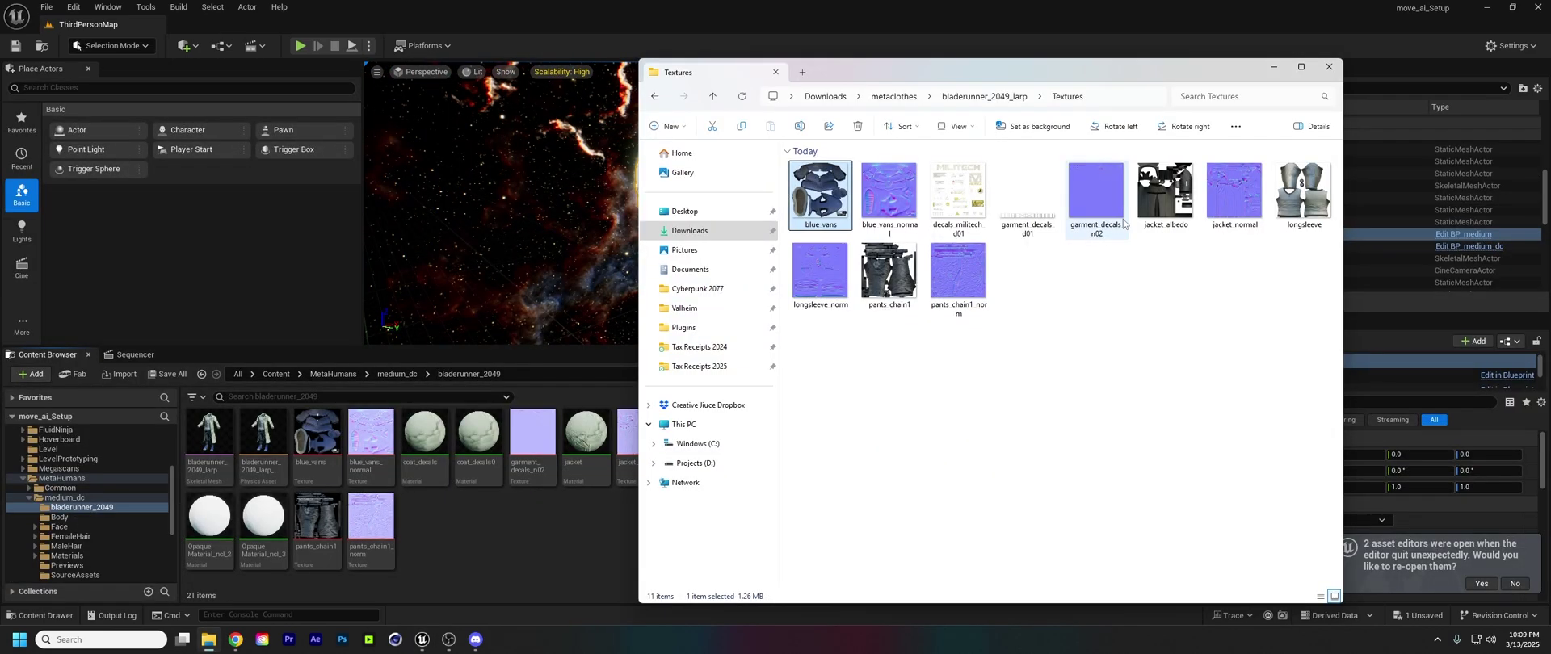
Import the jacket_albedo texture from the Textures folder in File Explorer into the project's bladerunner_2049 folder
click(1166, 211)
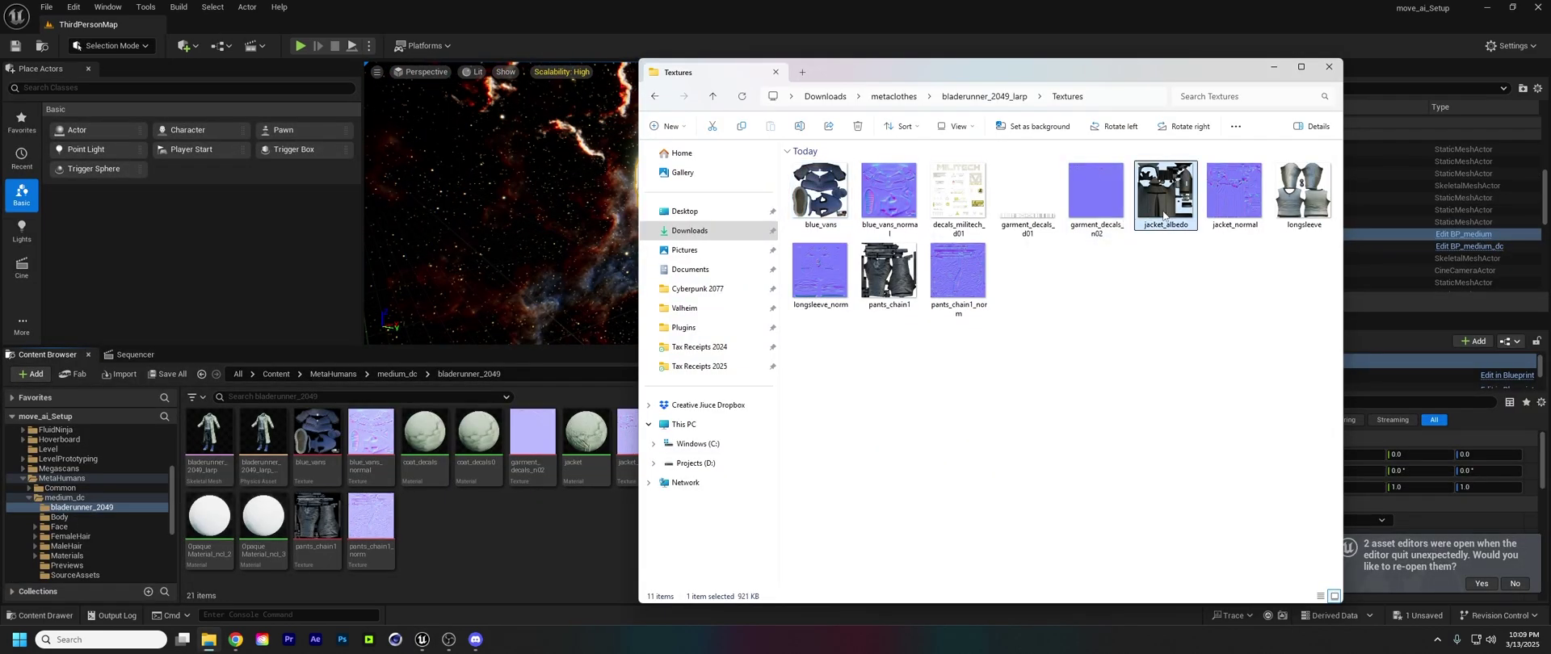
drag(1166, 211, 567, 502)
drag(470, 547, 485, 546)
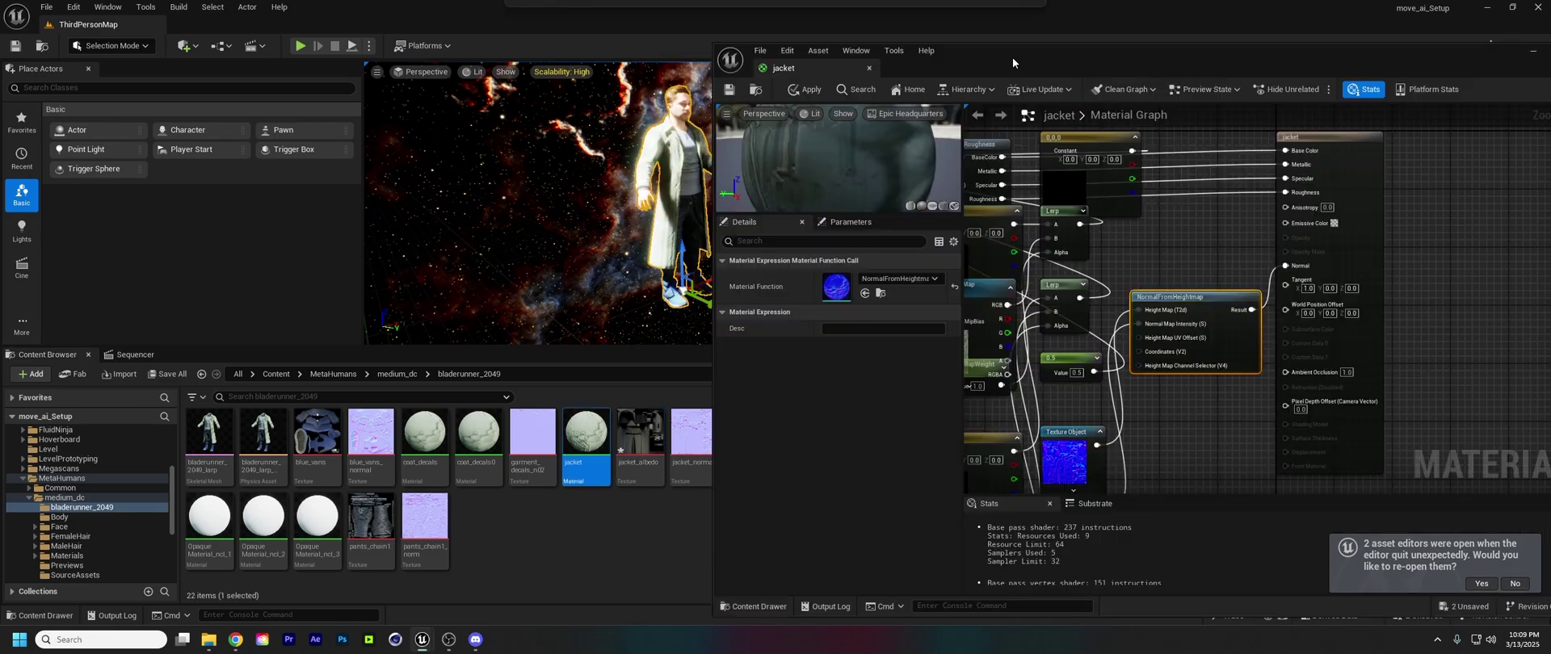
Add the jacket_albedo texture to the jacket material graph, connect its RGB output to Base Color and save the material
drag(1011, 57, 971, 55)
drag(639, 439, 1243, 148)
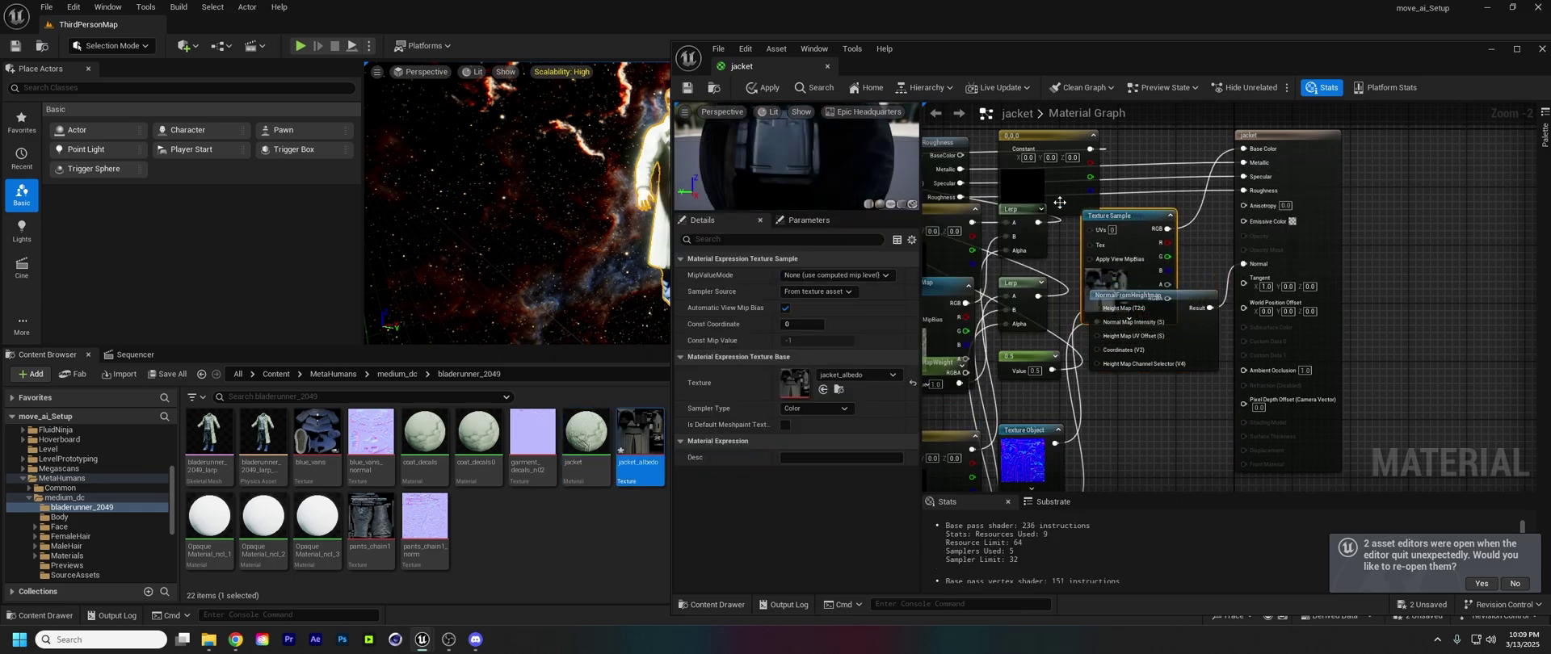
click(687, 87)
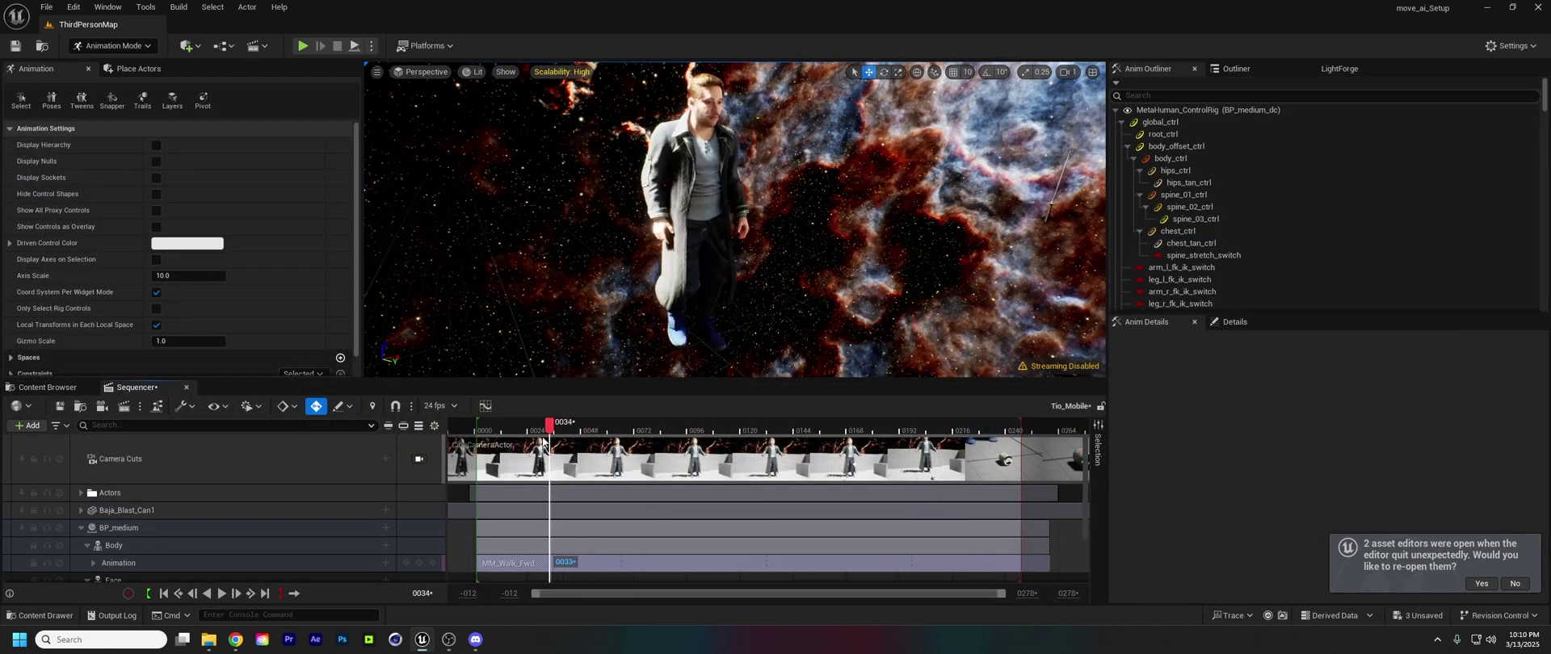
Return the Tio_Mobile sequence to its start, simulate the level and play the walk animation
drag(542, 440, 479, 437)
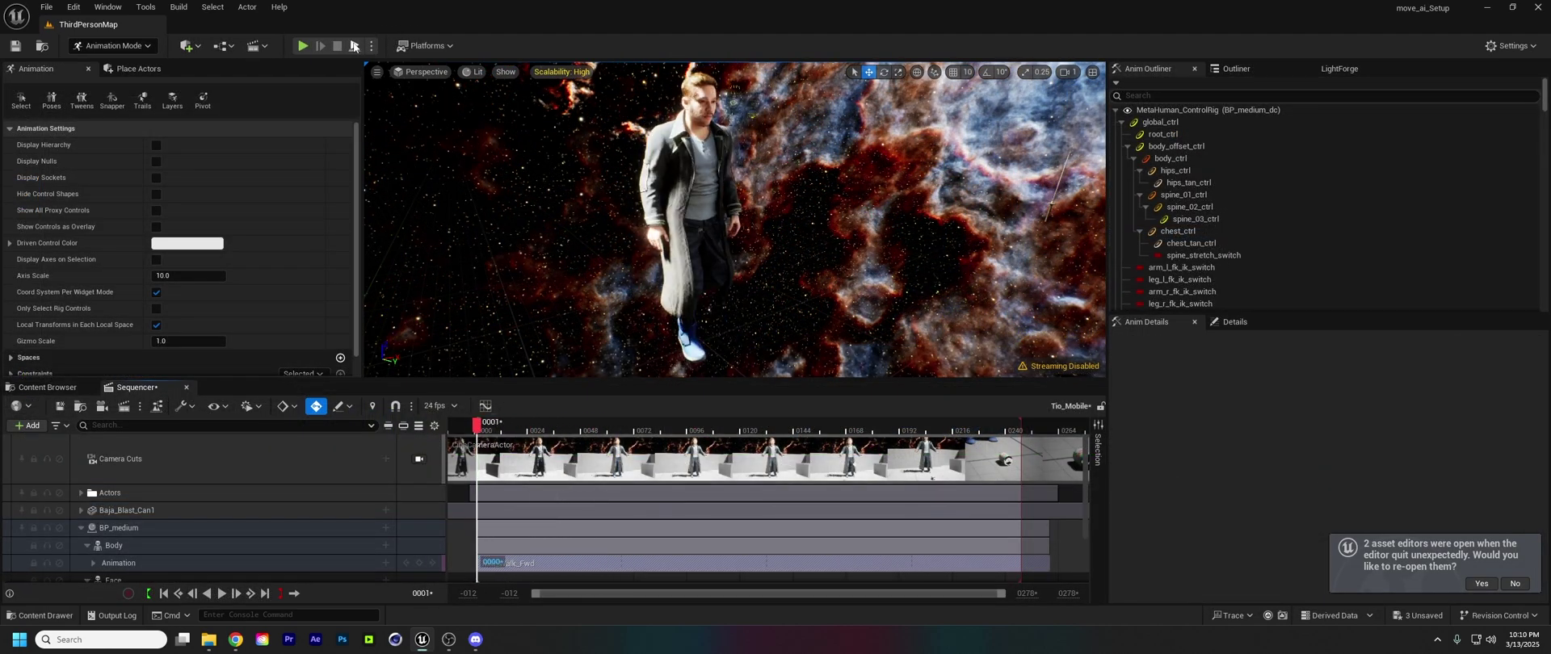
key(space)
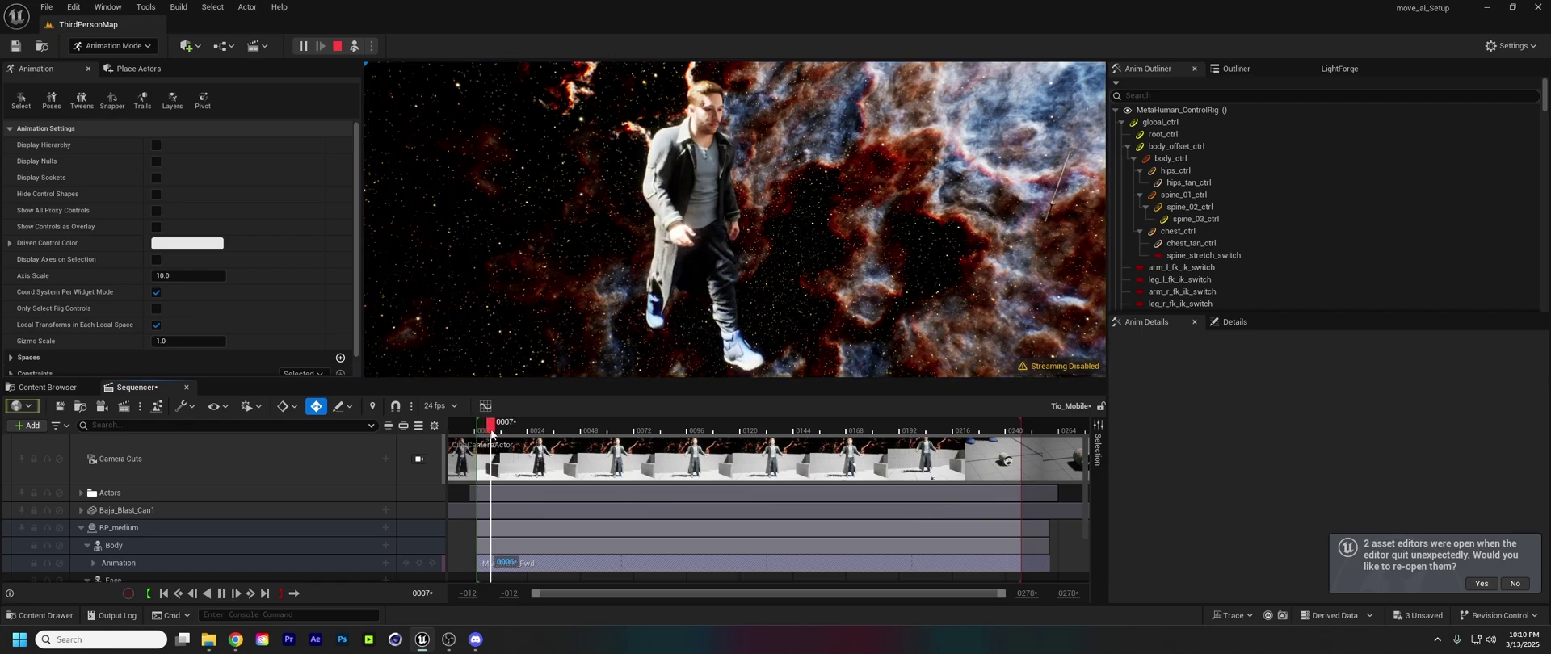